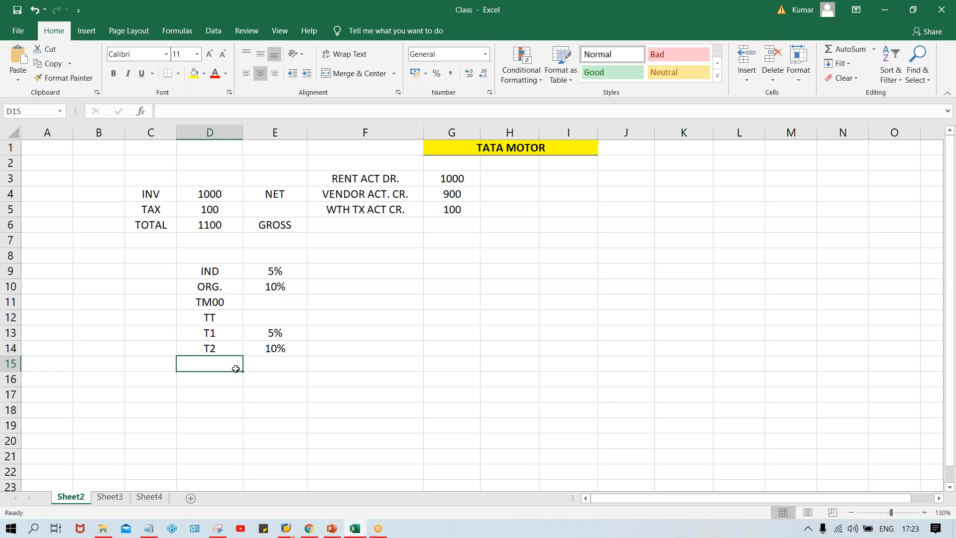
Clear the TT entry from cell D12 below TM00
{"action": "left_click", "coordinate": [205, 378]}
{"action": "left_click", "coordinate": [228, 321]}
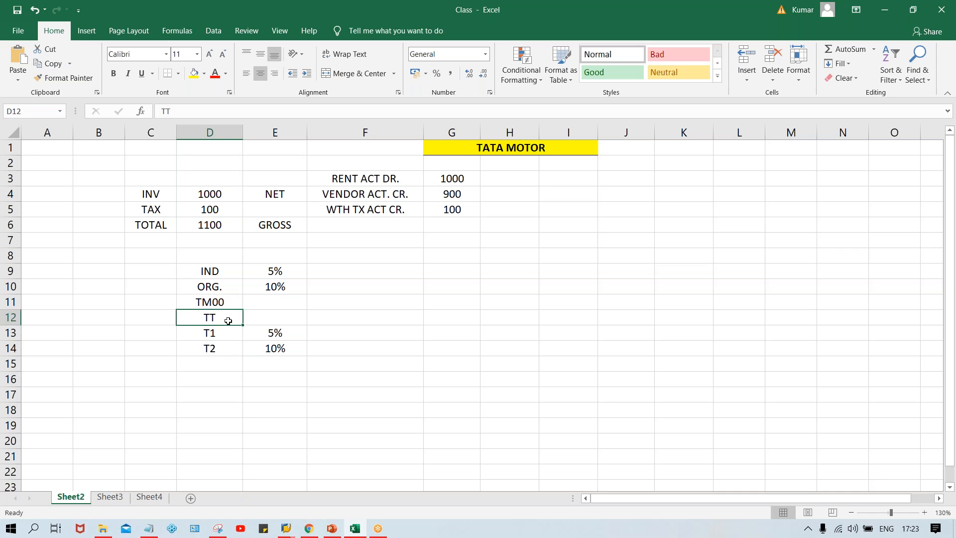
{"action": "key", "text": "Delete"}
Enter TT in cells C13 and C14, beside the T1 and T2 codes
{"action": "left_click", "coordinate": [159, 337]}
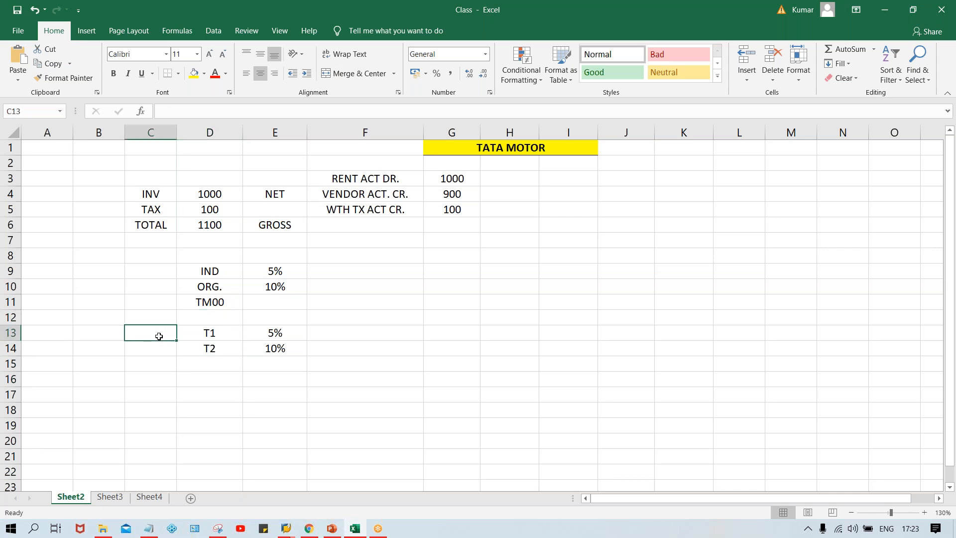
{"action": "type", "text": "tt"}
{"action": "key", "text": "BackSpace"}
{"action": "key", "text": "BackSpace"}
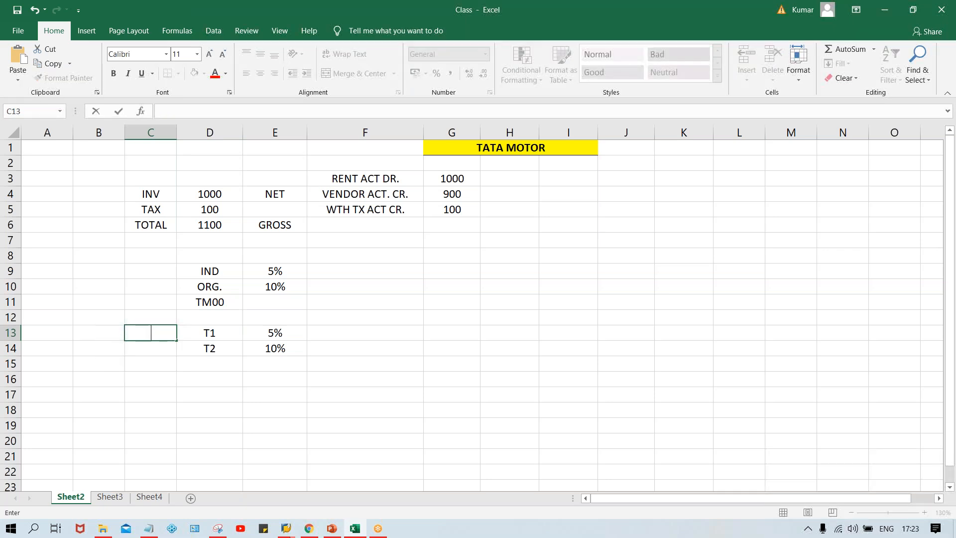
{"action": "key", "text": "Caps_Lock"}
{"action": "type", "text": "TT"}
{"action": "key", "text": "Return"}
{"action": "type", "text": "TT"}
{"action": "key", "text": "Return"}
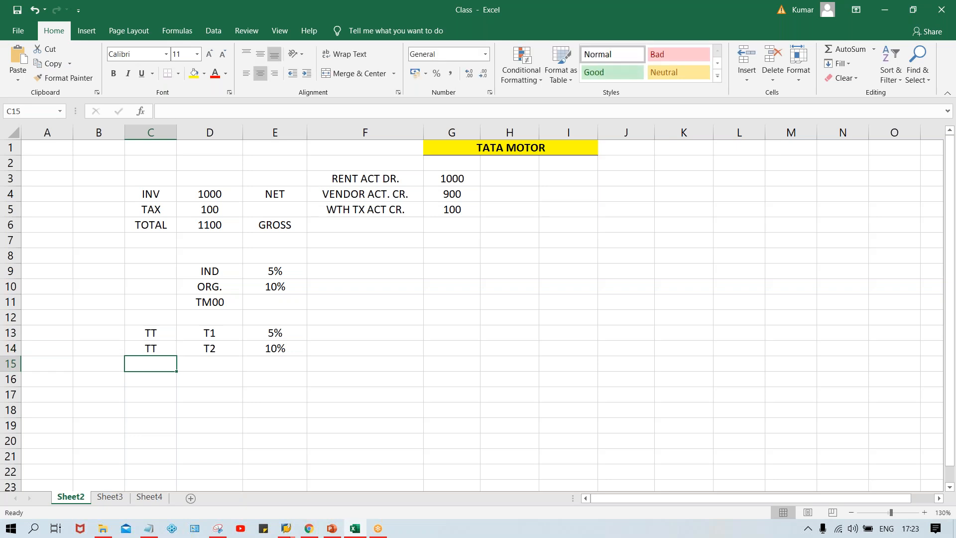
Merge and center C12:D12 above the TT rows and add the heading RENT in bold with a bottom border
{"action": "left_click", "coordinate": [193, 332]}
{"action": "left_click", "coordinate": [141, 332]}
{"action": "left_click_drag", "start_coordinate": [169, 317], "coordinate": [198, 311]}
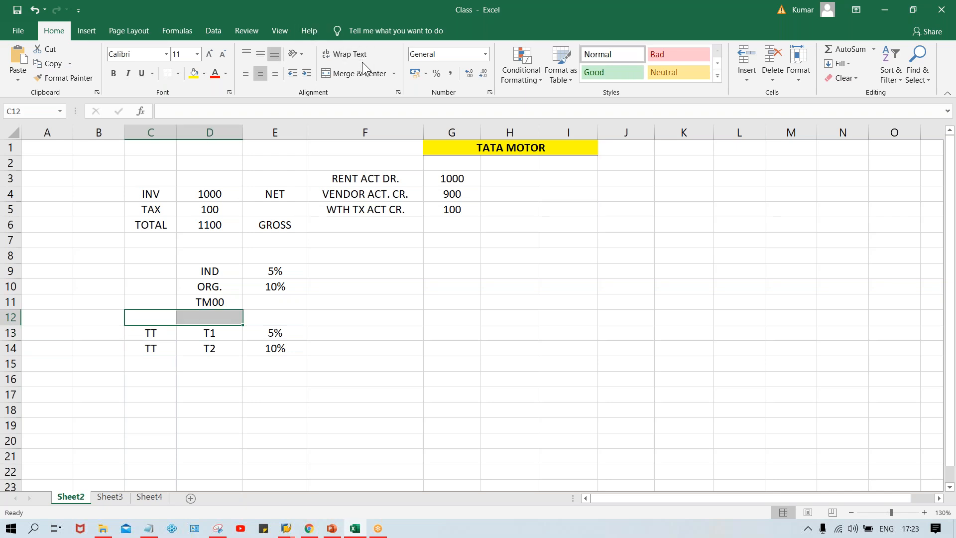
{"action": "left_click", "coordinate": [358, 75]}
{"action": "type", "text": "RENT"}
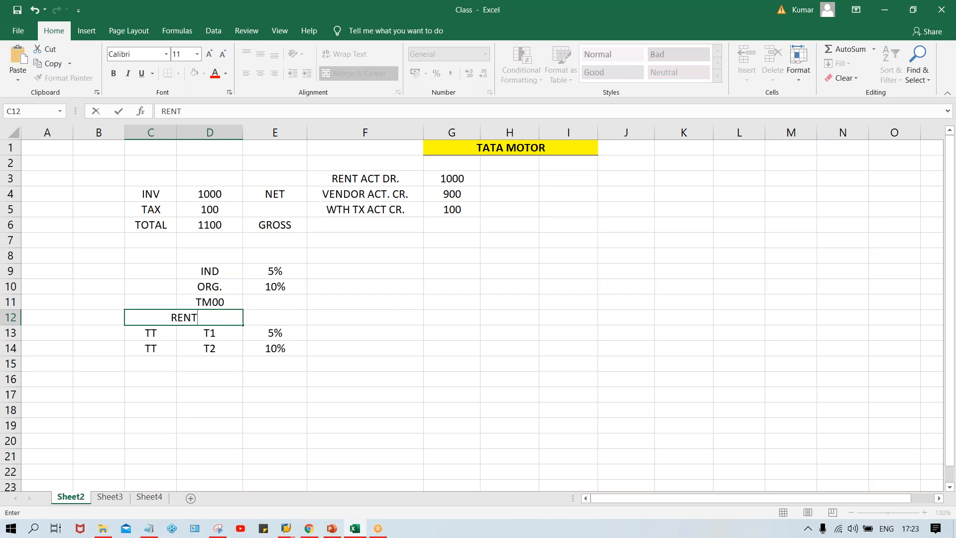
{"action": "key", "text": "Return"}
{"action": "left_click", "coordinate": [160, 316]}
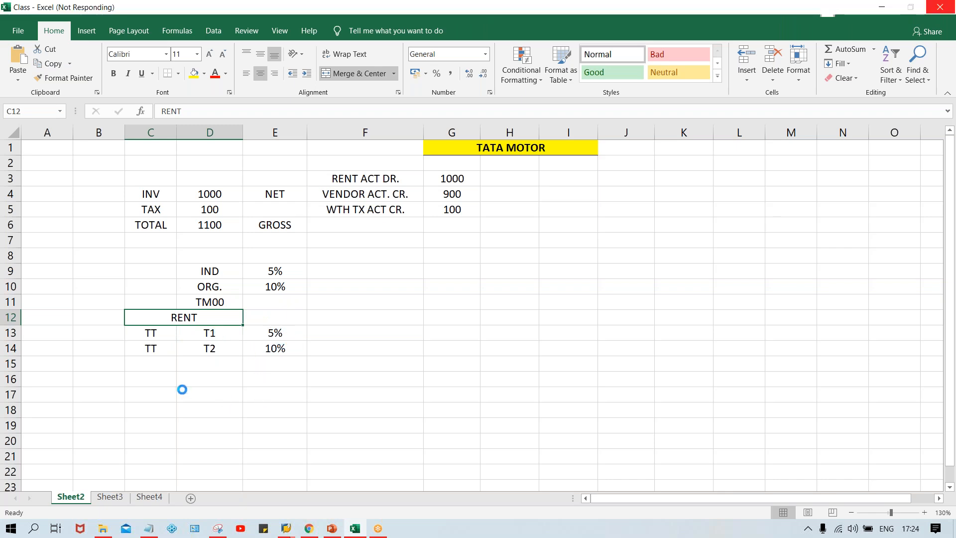
{"action": "key", "text": "ctrl+b"}
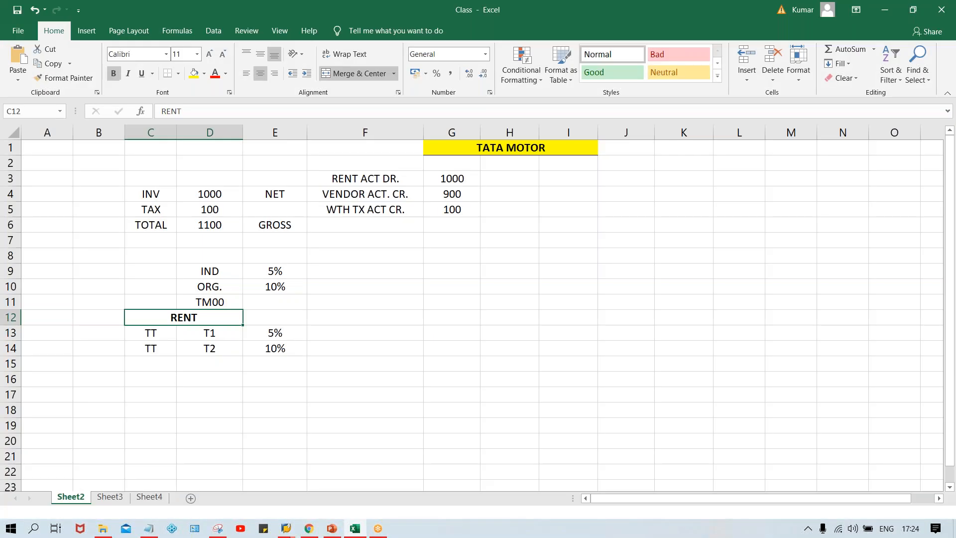
{"action": "key", "text": "Down"}
{"action": "key", "text": "Down"}
{"action": "key", "text": "Down"}
{"action": "key", "text": "Down"}
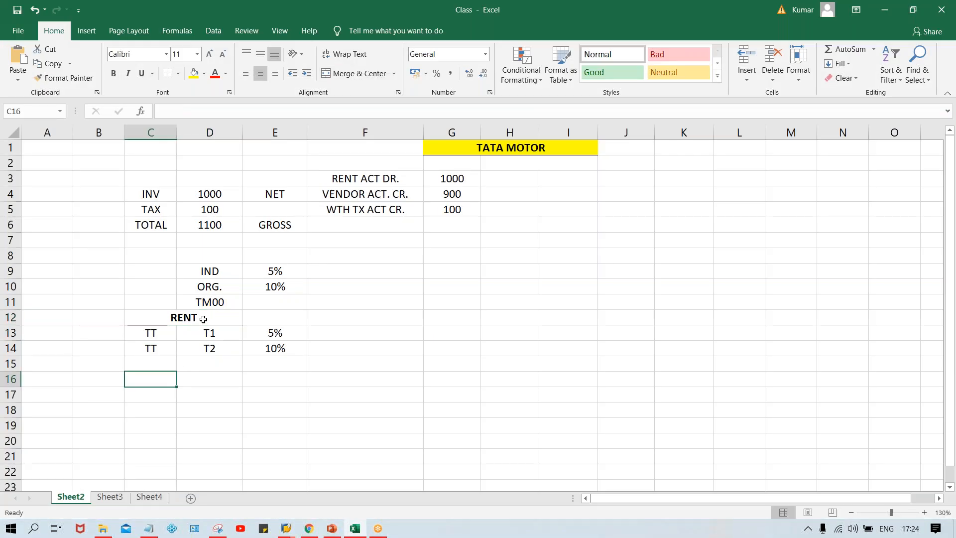
{"action": "left_click", "coordinate": [204, 390]}
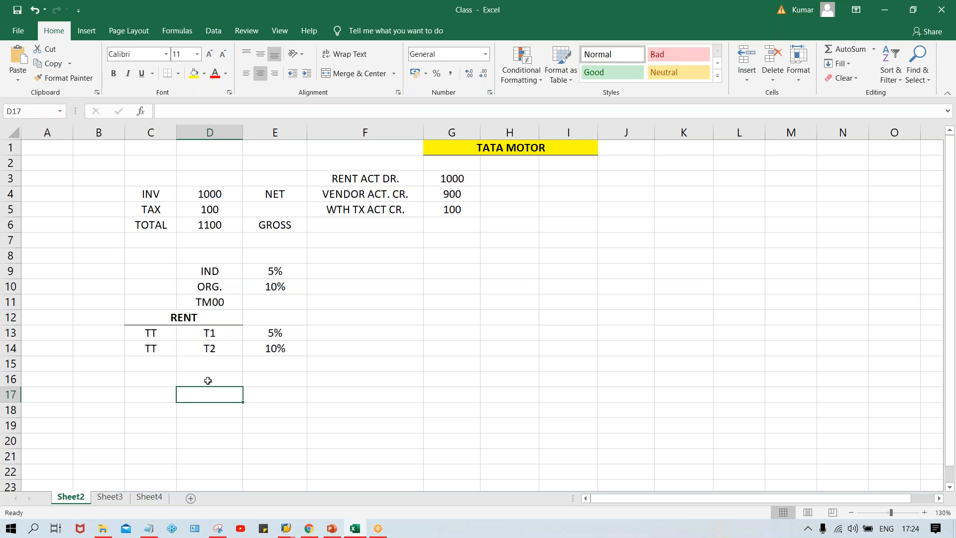
{"action": "left_click", "coordinate": [148, 334]}
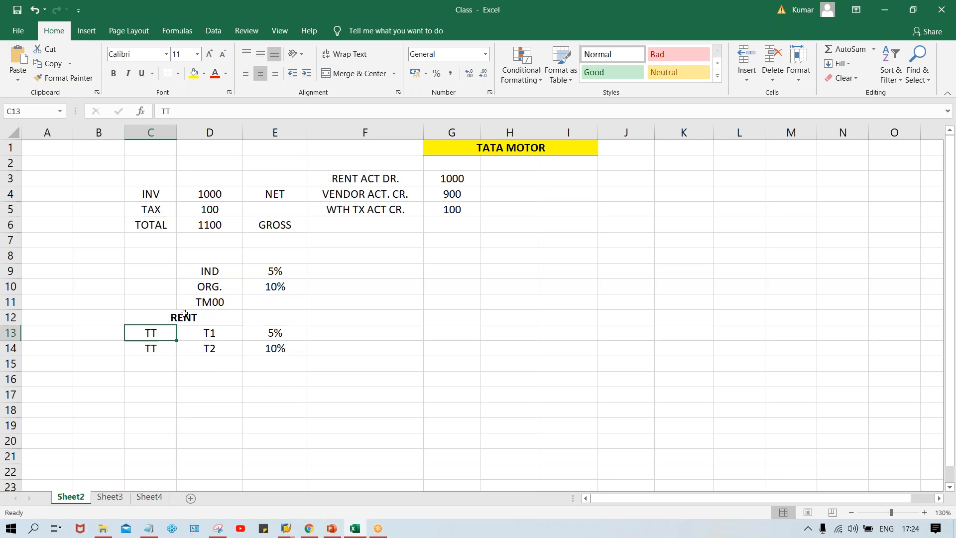
{"action": "left_click", "coordinate": [155, 351]}
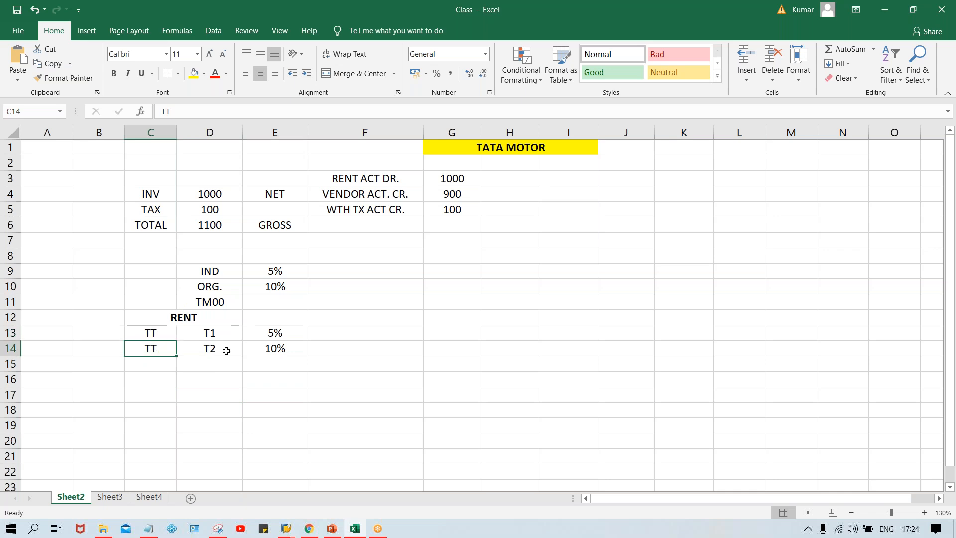
{"action": "left_click", "coordinate": [226, 351]}
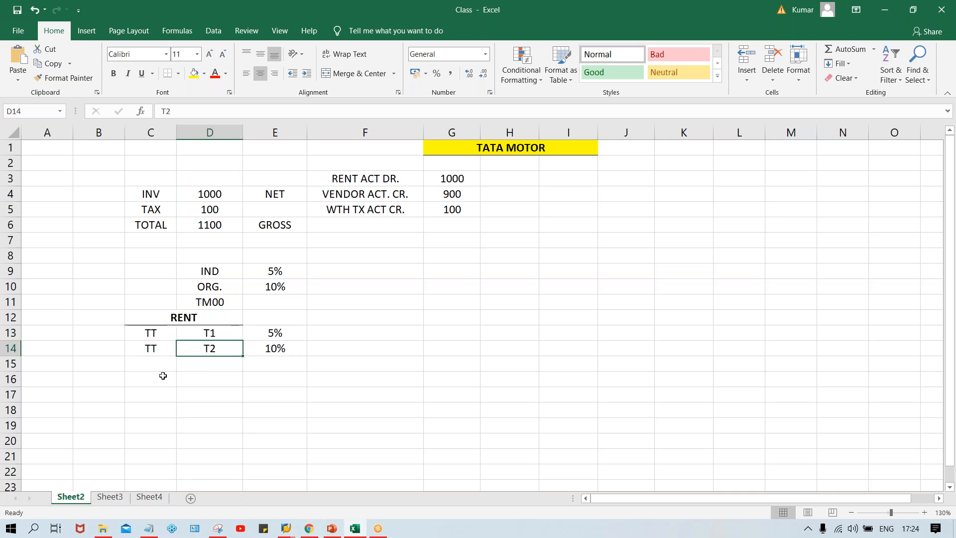
Merge and center C16:D16 and add the heading PROF. SERV. in bold with a bottom border
{"action": "left_click_drag", "start_coordinate": [155, 378], "coordinate": [223, 382]}
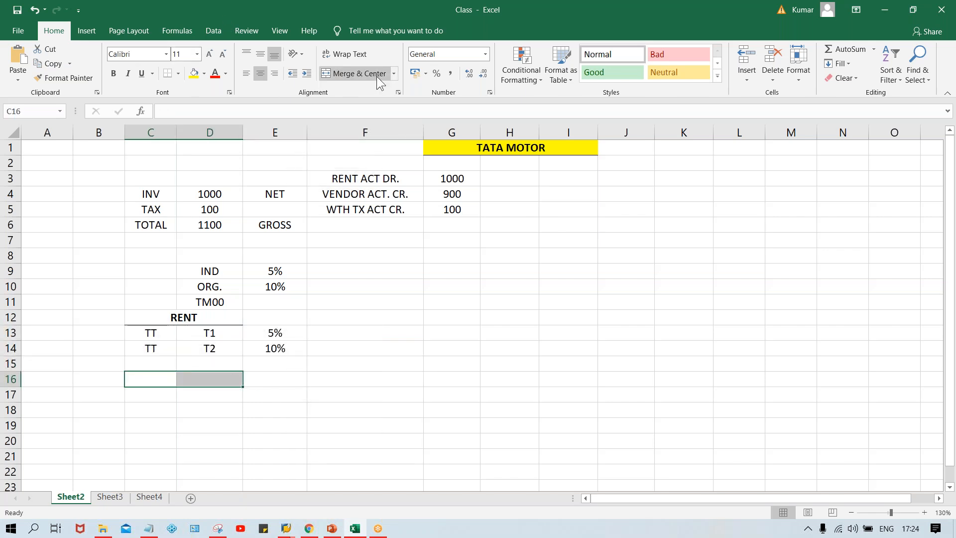
{"action": "left_click", "coordinate": [348, 73]}
{"action": "type", "text": "P"}
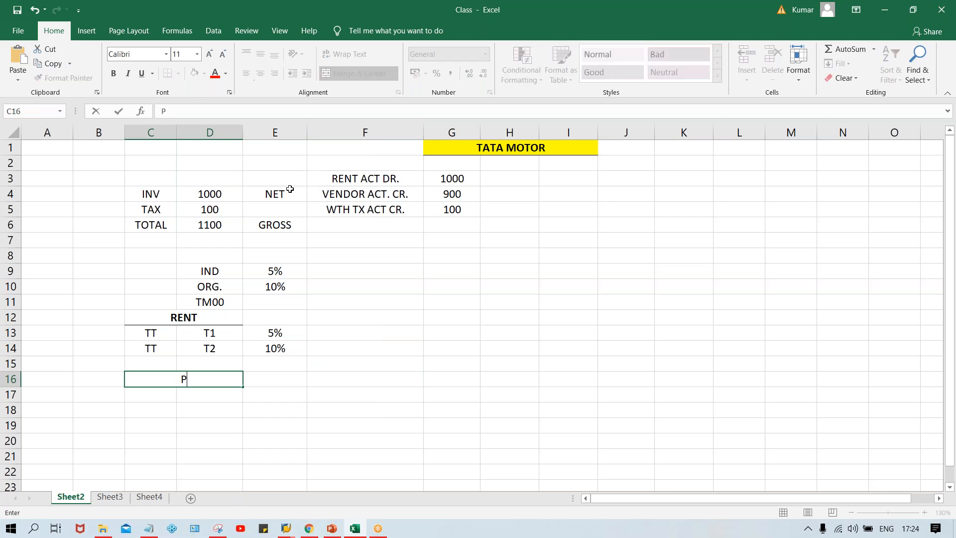
{"action": "type", "text": "ROF. SERV."}
{"action": "key", "text": "Return"}
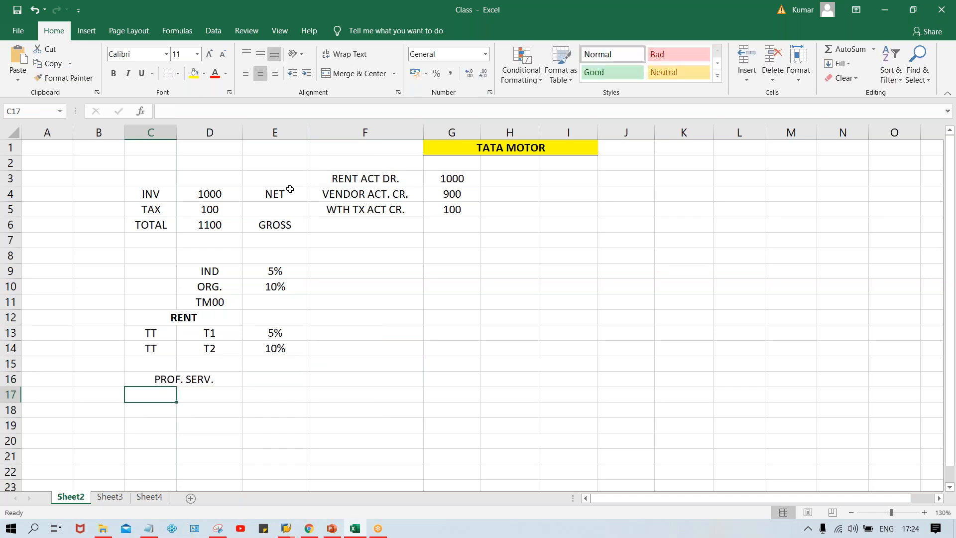
{"action": "left_click", "coordinate": [179, 374]}
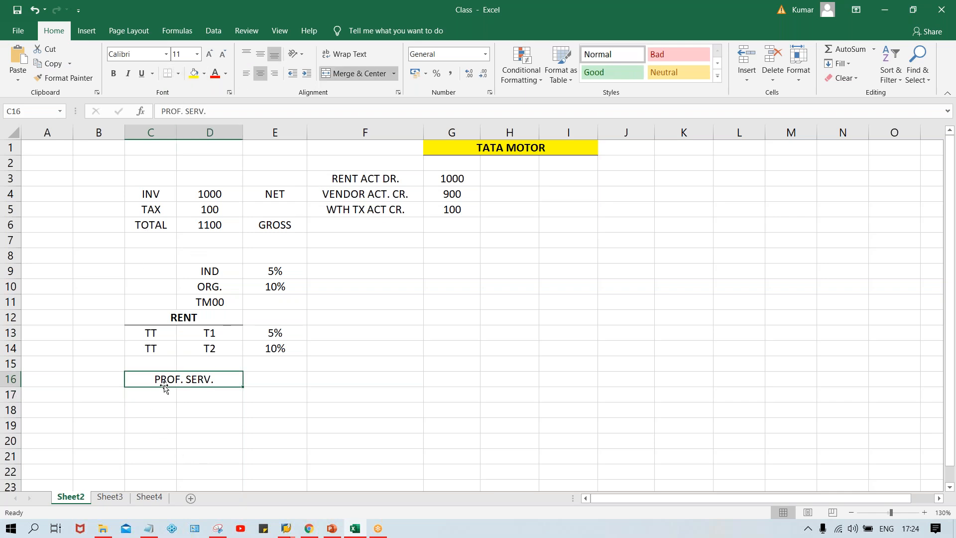
{"action": "key", "text": "ctrl+b"}
Fill row 17 under the PROF. SERV. heading with TP in C17, TP in D17 and 7% in E17
{"action": "left_click", "coordinate": [149, 396]}
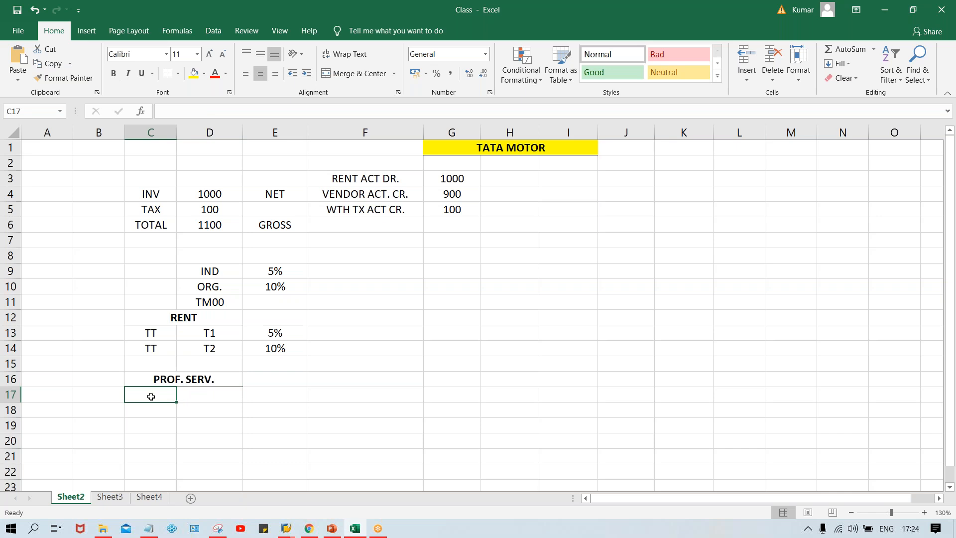
{"action": "type", "text": "TP"}
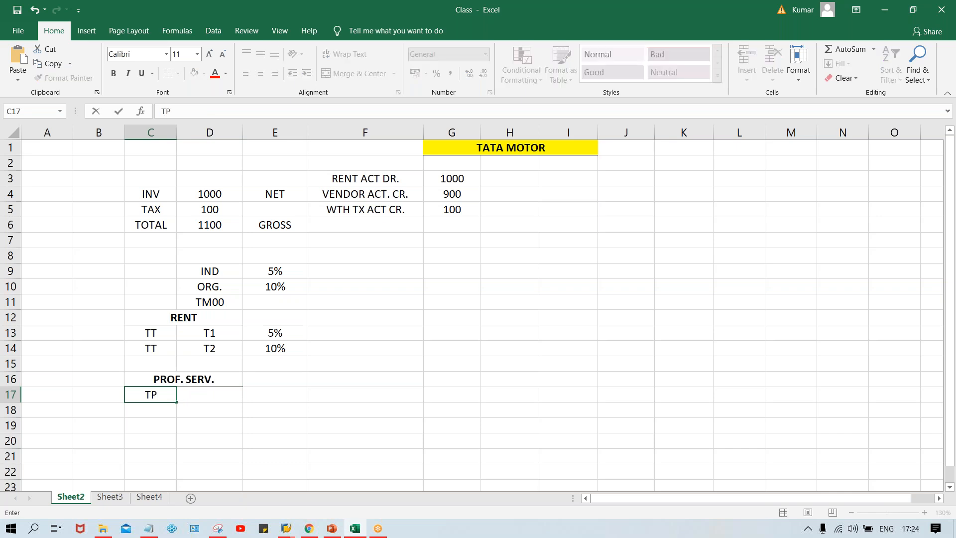
{"action": "key", "text": "Tab"}
{"action": "type", "text": "TP"}
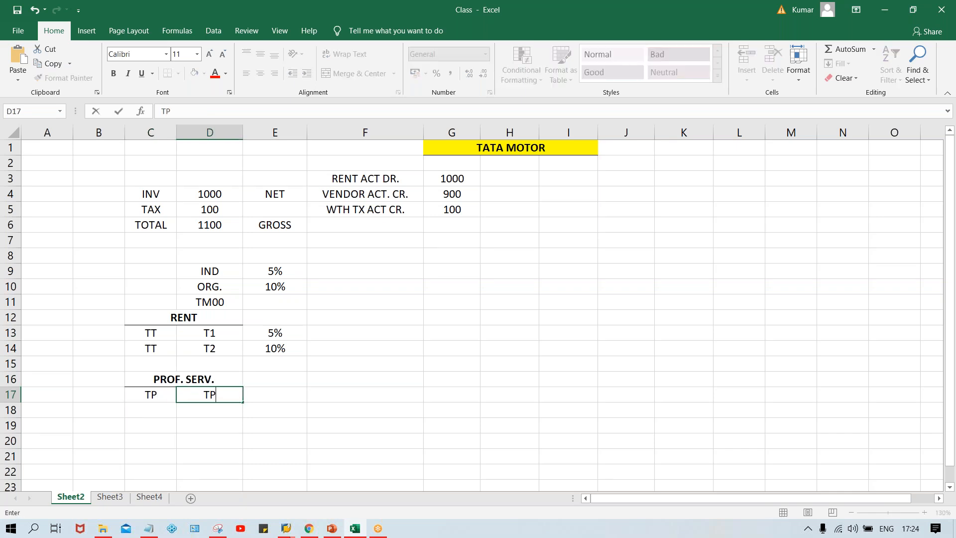
{"action": "key", "text": "Tab"}
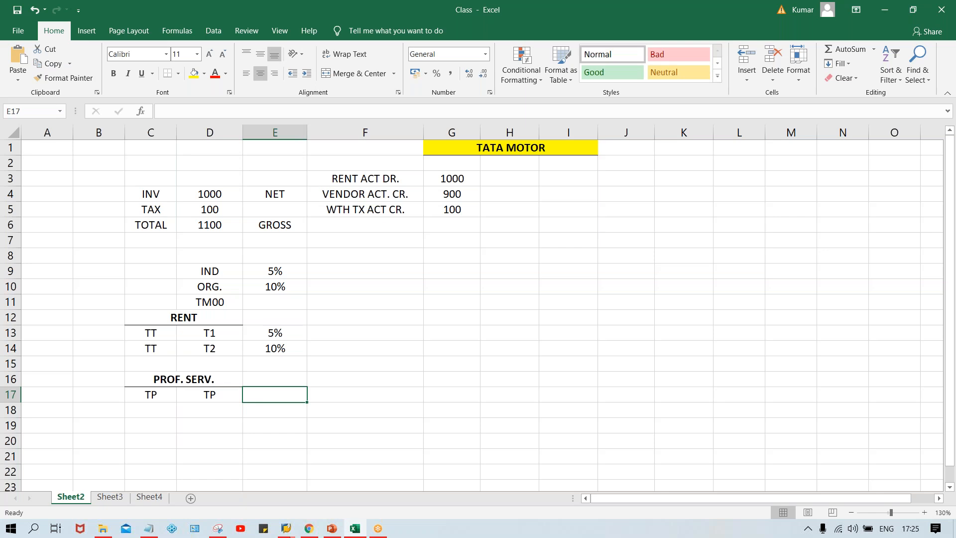
{"action": "type", "text": "7%"}
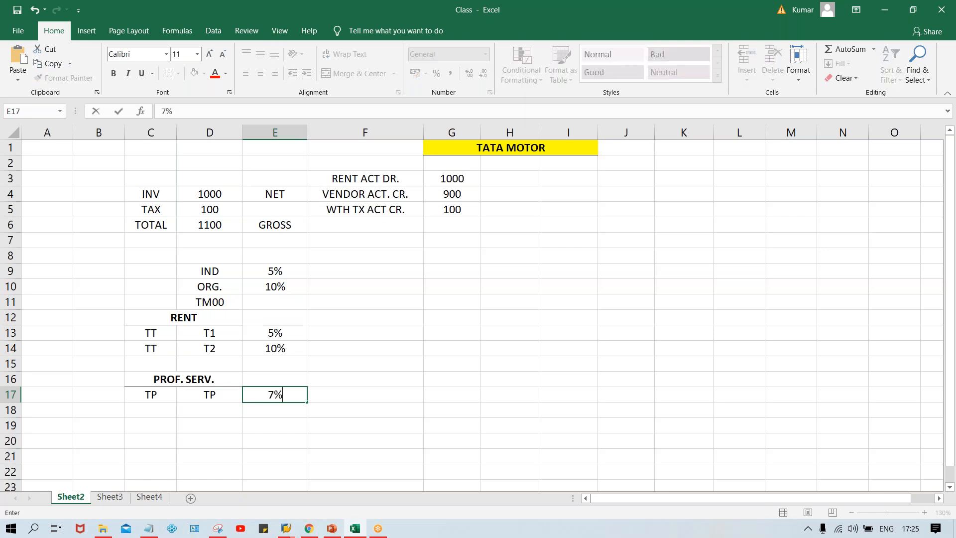
{"action": "key", "text": "Return"}
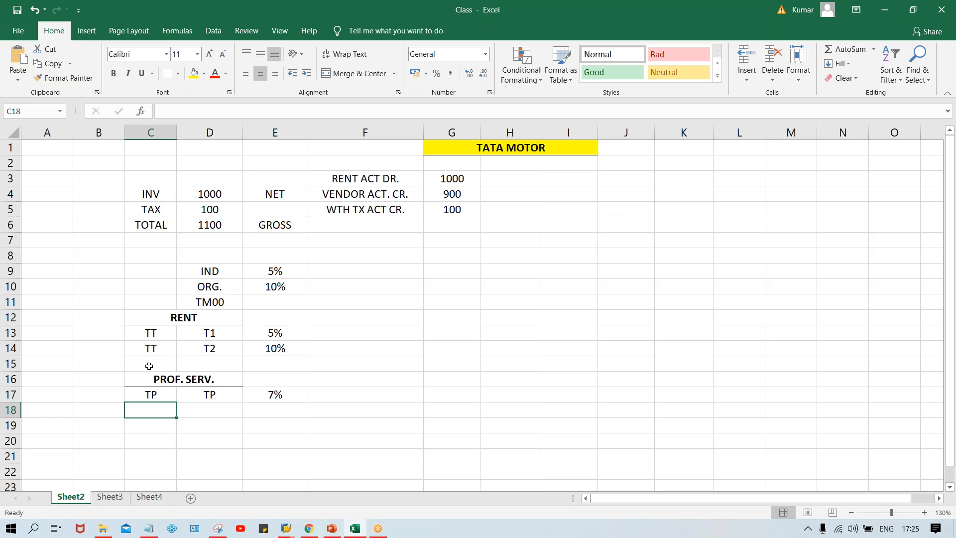
{"action": "left_click_drag", "start_coordinate": [143, 339], "coordinate": [251, 332]}
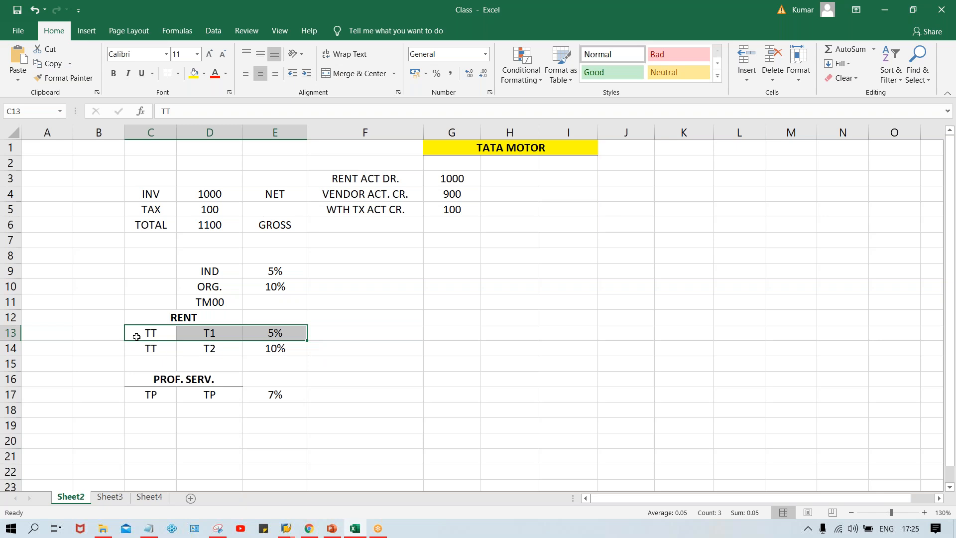
{"action": "left_click", "coordinate": [148, 352]}
{"action": "left_click", "coordinate": [154, 334]}
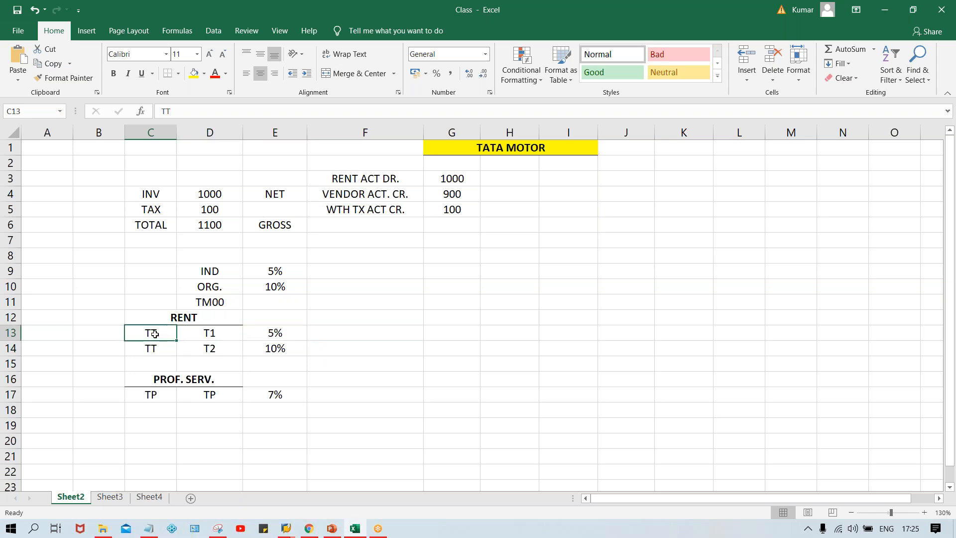
{"action": "left_click", "coordinate": [150, 351]}
{"action": "left_click", "coordinate": [151, 332]}
{"action": "left_click_drag", "start_coordinate": [151, 332], "coordinate": [249, 332]}
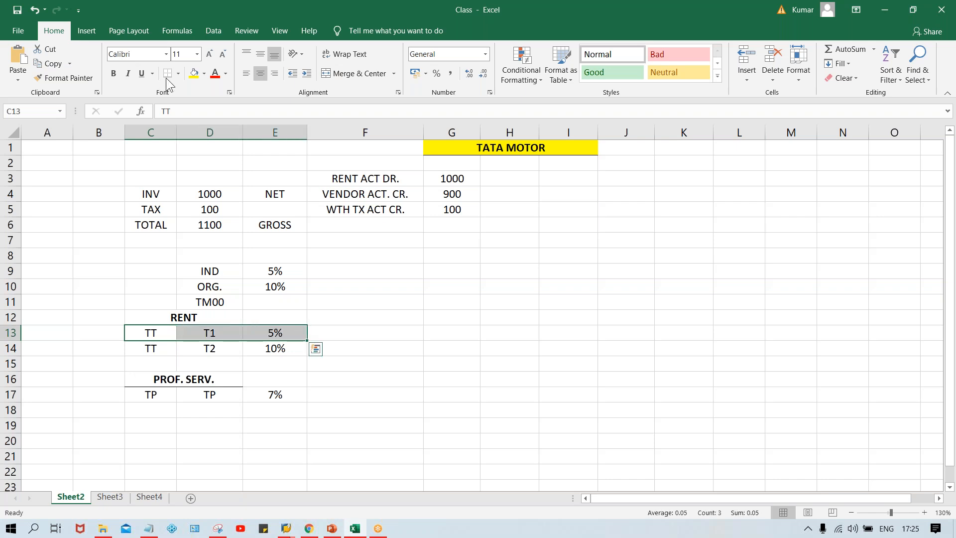
{"action": "left_click_drag", "start_coordinate": [151, 394], "coordinate": [289, 392]}
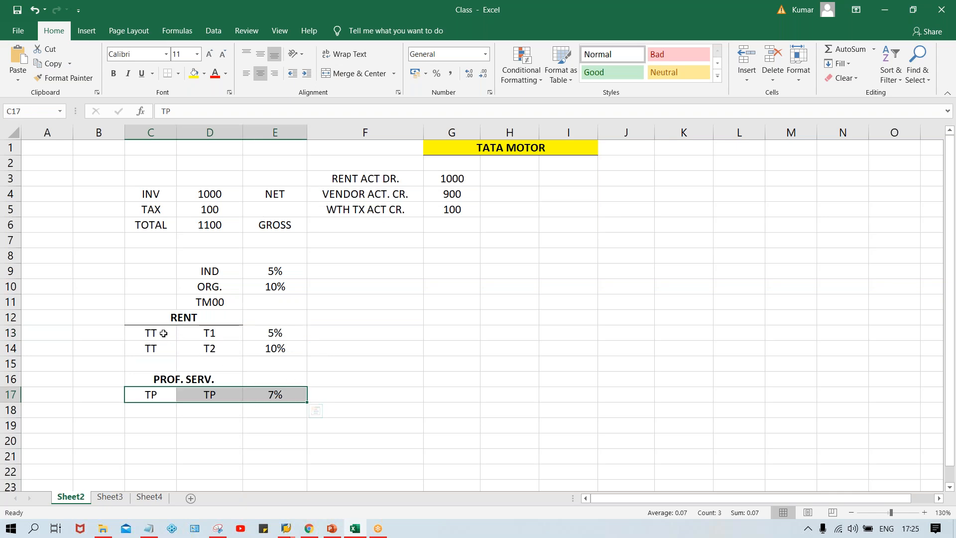
Copy the TT, T1, 5% row from C13:E13 to G13:I13
{"action": "left_click_drag", "start_coordinate": [160, 334], "coordinate": [273, 335]}
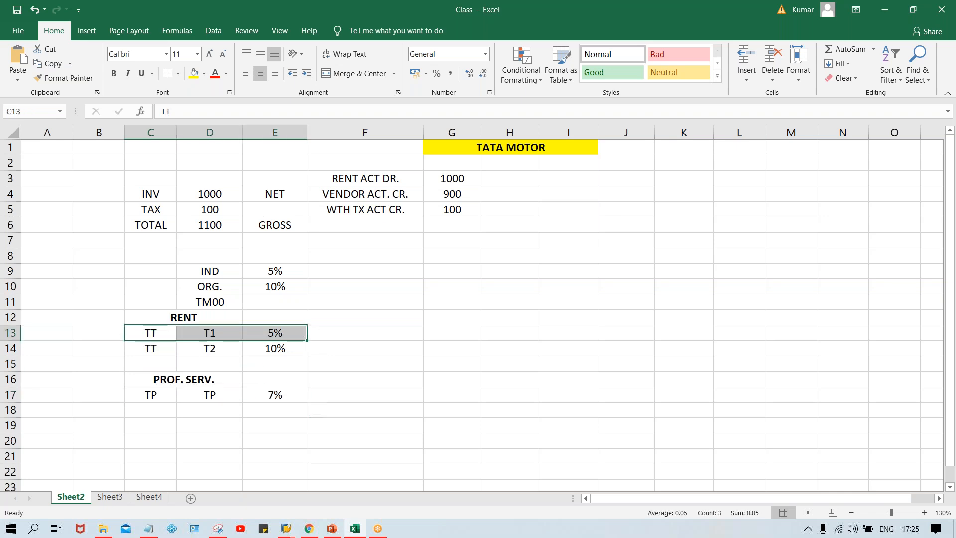
{"action": "key", "text": "ctrl+c"}
{"action": "left_click", "coordinate": [444, 331]}
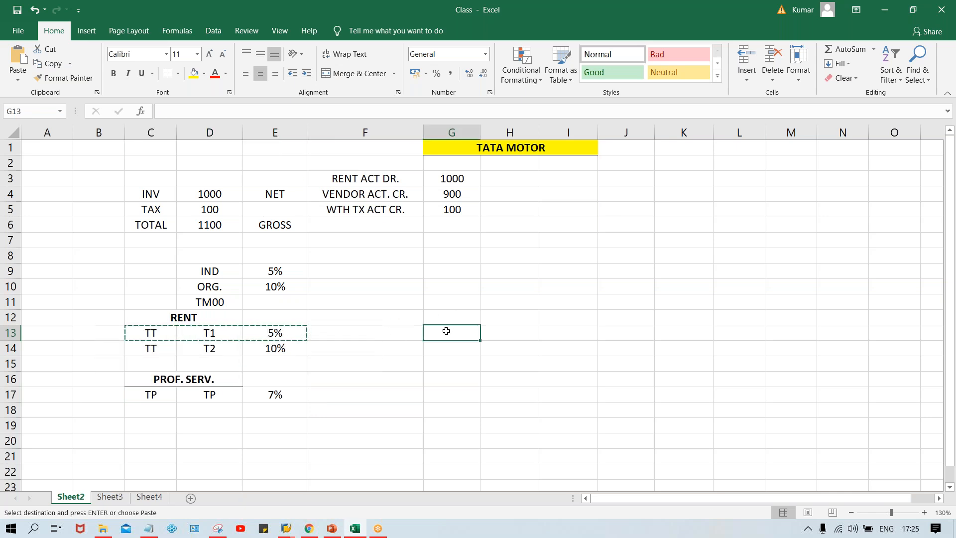
{"action": "key", "text": "ctrl+v"}
Copy the TP, TP codes and the 7% rate from row 17 into G14:I14
{"action": "left_click_drag", "start_coordinate": [141, 395], "coordinate": [202, 394]}
{"action": "key", "text": "ctrl+c"}
{"action": "left_click", "coordinate": [444, 348]}
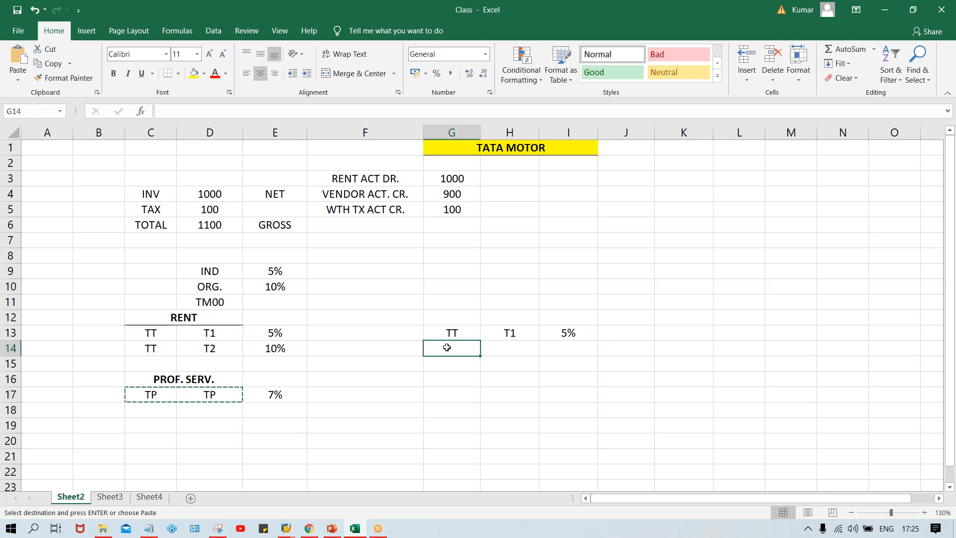
{"action": "key", "text": "ctrl+v"}
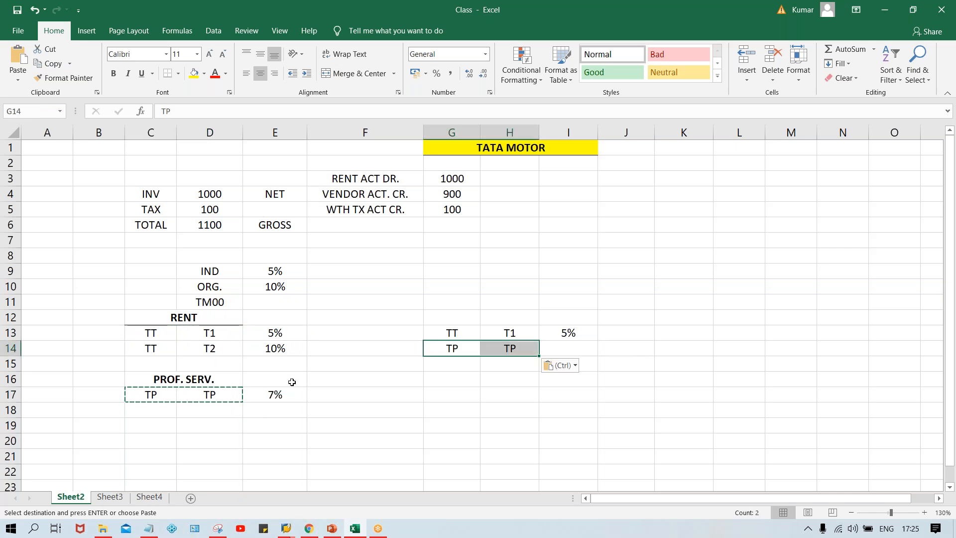
{"action": "left_click", "coordinate": [269, 395]}
{"action": "key", "text": "ctrl+c"}
{"action": "left_click", "coordinate": [560, 351]}
{"action": "key", "text": "ctrl+v"}
Copy the TT, T2, 10% row to G16:I16 and the TP, TP, 7% row to G17:I17
{"action": "left_click_drag", "start_coordinate": [153, 346], "coordinate": [279, 350]}
{"action": "key", "text": "ctrl+c"}
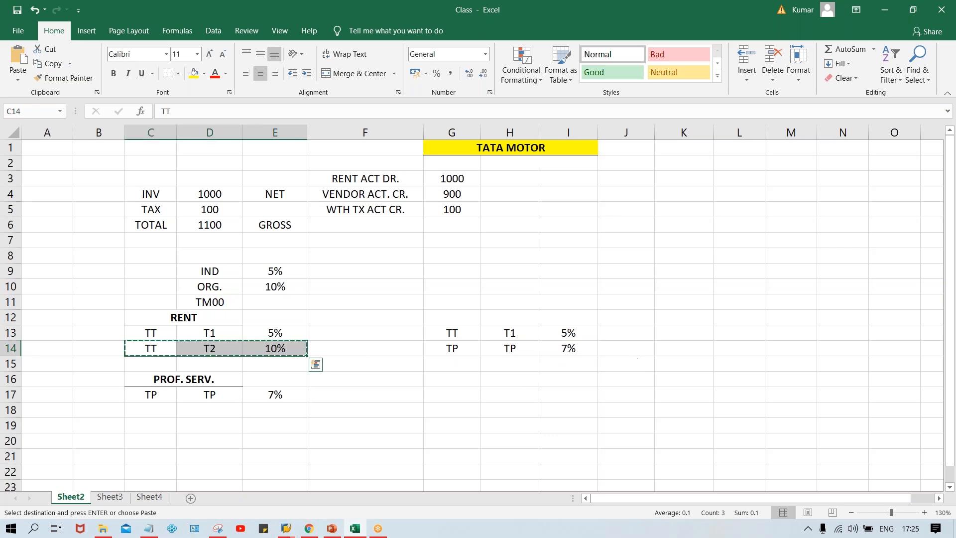
{"action": "left_click", "coordinate": [440, 375]}
{"action": "key", "text": "ctrl+v"}
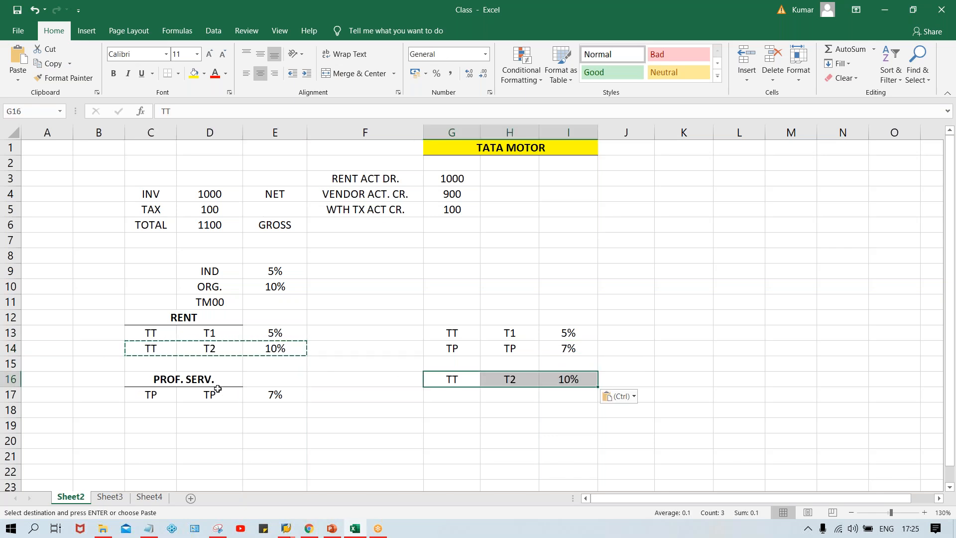
{"action": "left_click_drag", "start_coordinate": [152, 394], "coordinate": [285, 395]}
{"action": "key", "text": "ctrl+c"}
{"action": "left_click", "coordinate": [441, 394]}
{"action": "key", "text": "ctrl+v"}
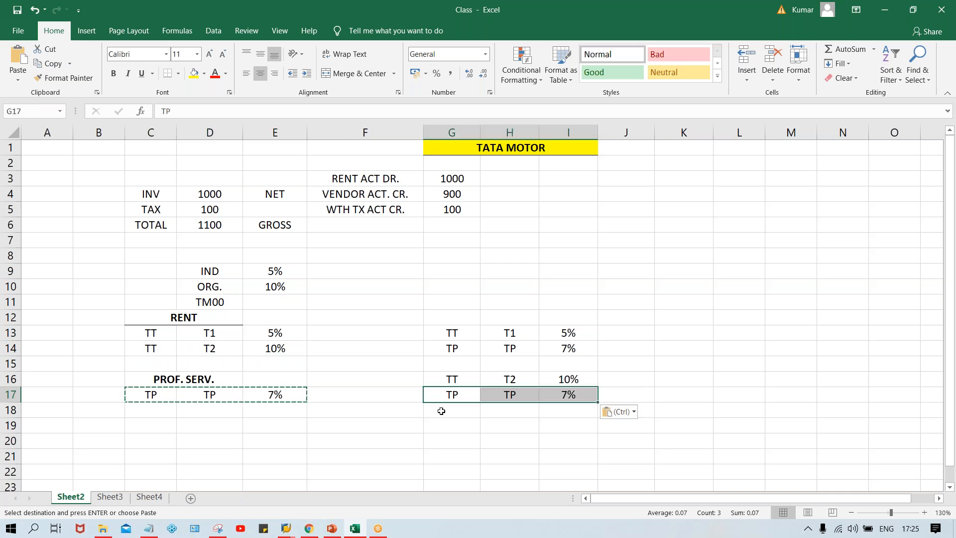
Fill the two tax row combinations in G13:I14 and G16:I17 with yellow
{"action": "left_click", "coordinate": [421, 351]}
{"action": "left_click_drag", "start_coordinate": [617, 335], "coordinate": [620, 352]}
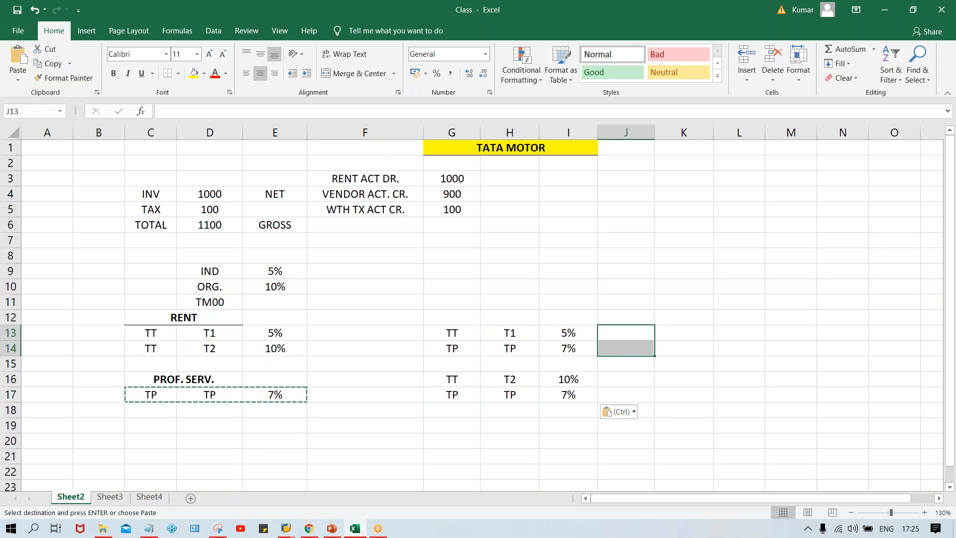
{"action": "left_click_drag", "start_coordinate": [442, 329], "coordinate": [572, 351]}
{"action": "left_click", "coordinate": [194, 73]}
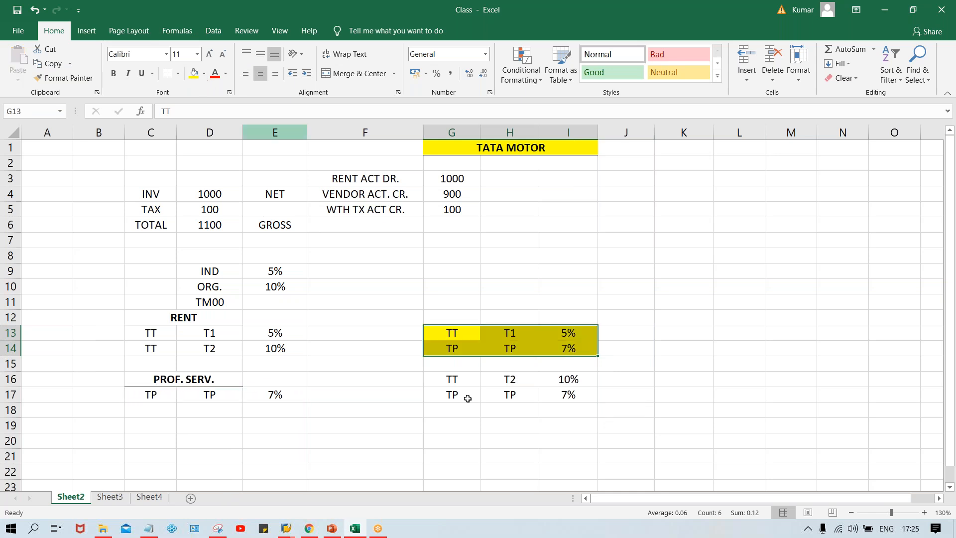
{"action": "left_click_drag", "start_coordinate": [453, 383], "coordinate": [563, 394]}
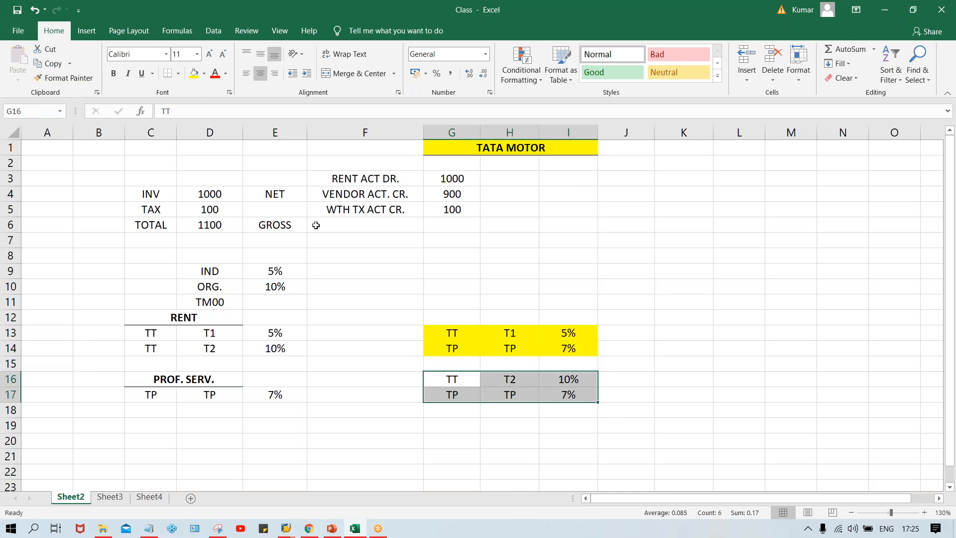
{"action": "left_click", "coordinate": [194, 73]}
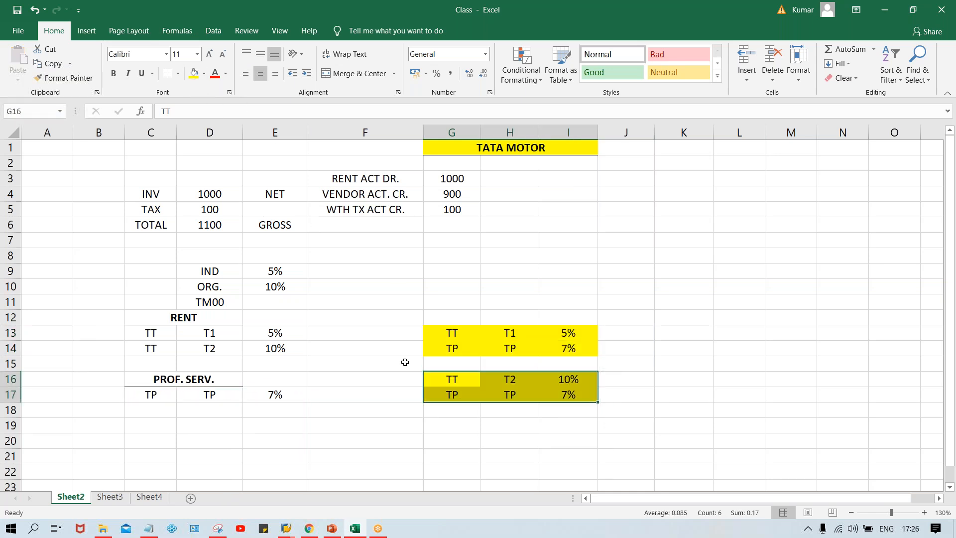
{"action": "left_click", "coordinate": [452, 454]}
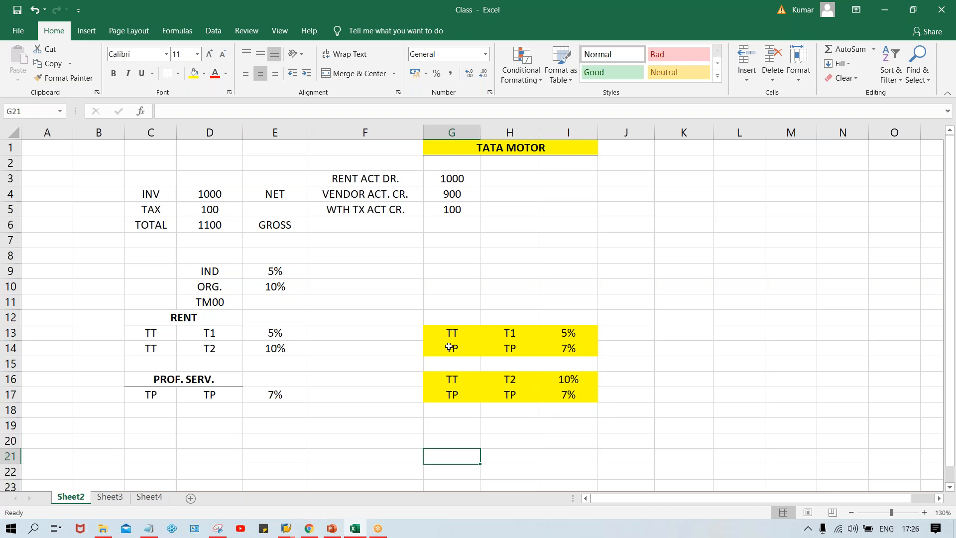
Copy the two RENT tax rows from C13:E14 to G10:I11
{"action": "left_click", "coordinate": [456, 337]}
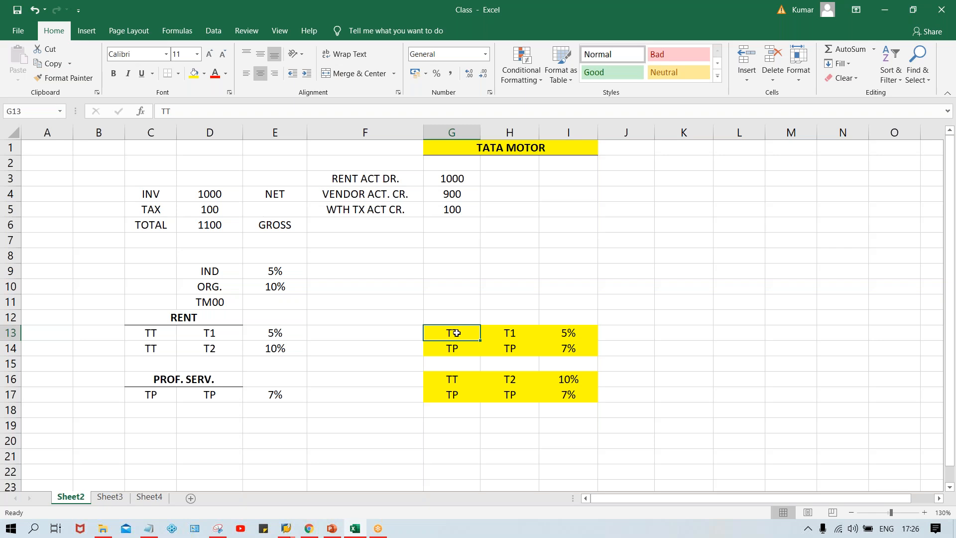
{"action": "left_click", "coordinate": [159, 335]}
{"action": "left_click_drag", "start_coordinate": [159, 334], "coordinate": [272, 349]}
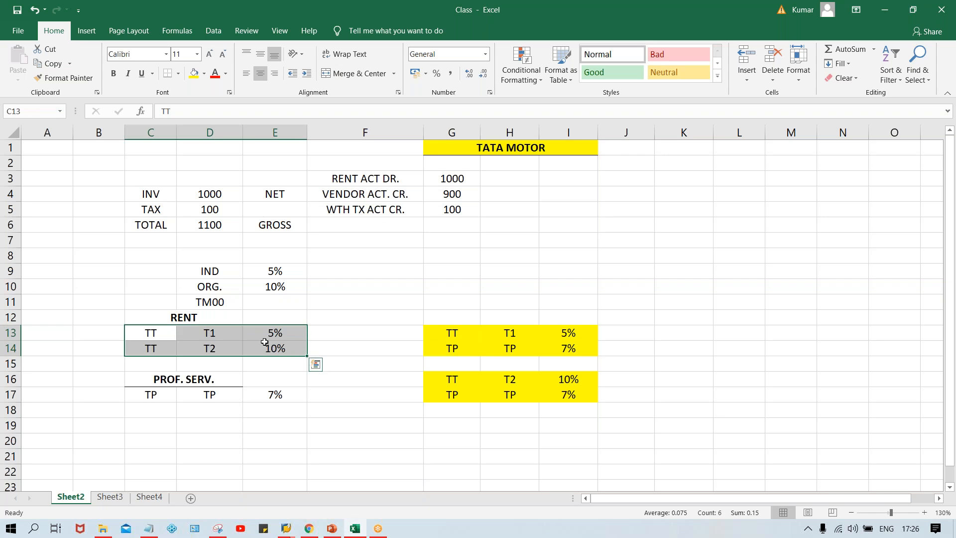
{"action": "key", "text": "ctrl+c"}
{"action": "left_click", "coordinate": [446, 284]}
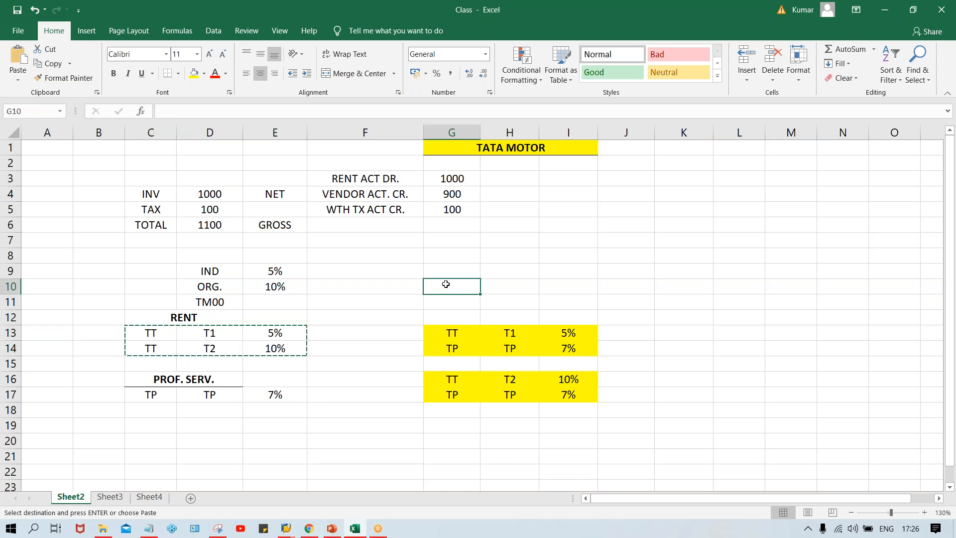
{"action": "key", "text": "ctrl+v"}
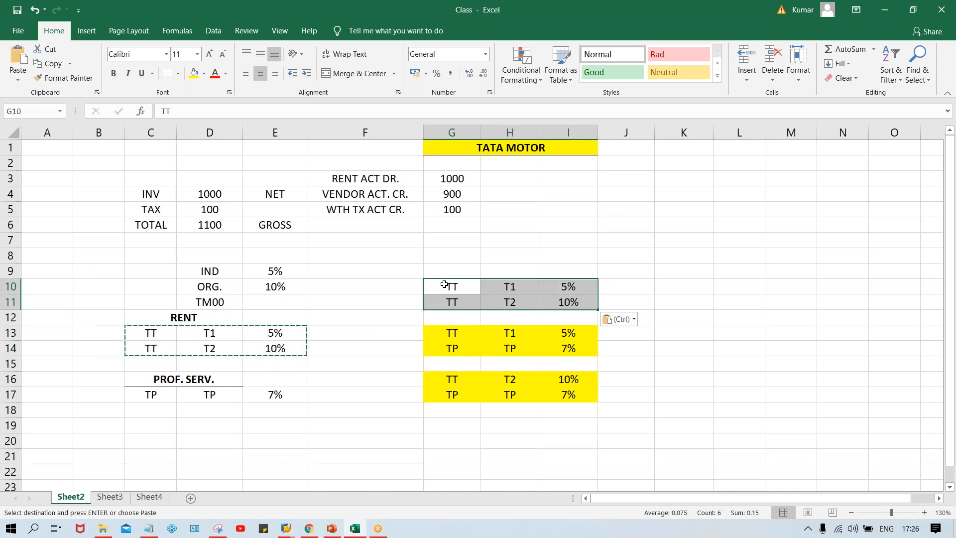
Merge J10:J11 beside the copied rent rows, enter X and align it to the vertical middle of the cell
{"action": "left_click", "coordinate": [628, 289]}
{"action": "left_click_drag", "start_coordinate": [629, 290], "coordinate": [627, 302]}
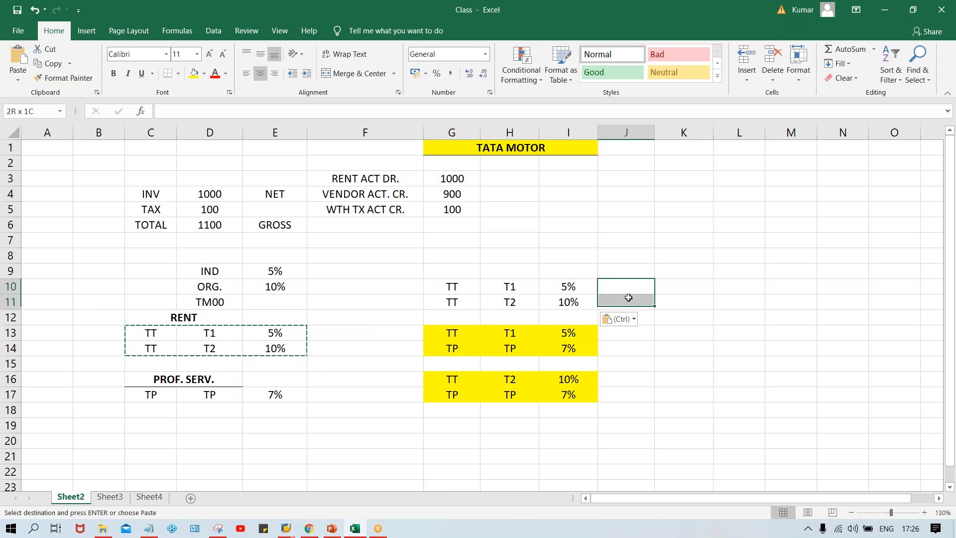
{"action": "left_click", "coordinate": [358, 75]}
{"action": "type", "text": "X"}
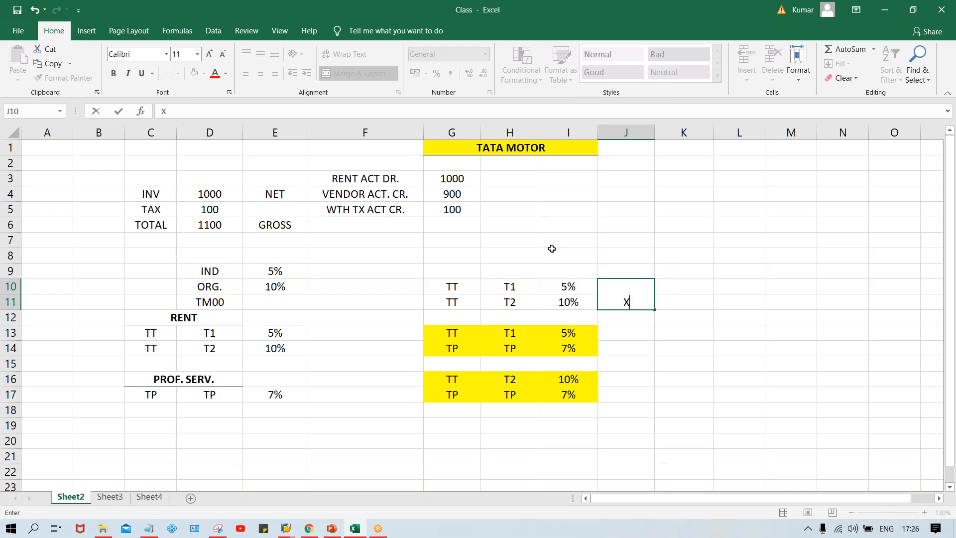
{"action": "left_click", "coordinate": [632, 291]}
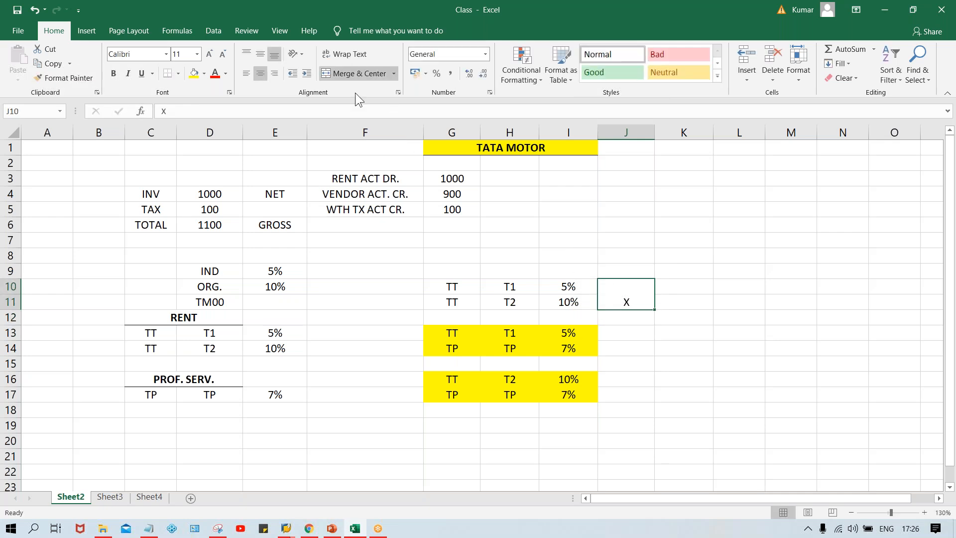
{"action": "left_click", "coordinate": [256, 53]}
Compare the withholding tax types and codes of the two rent rows in G10:H11
{"action": "left_click", "coordinate": [496, 391]}
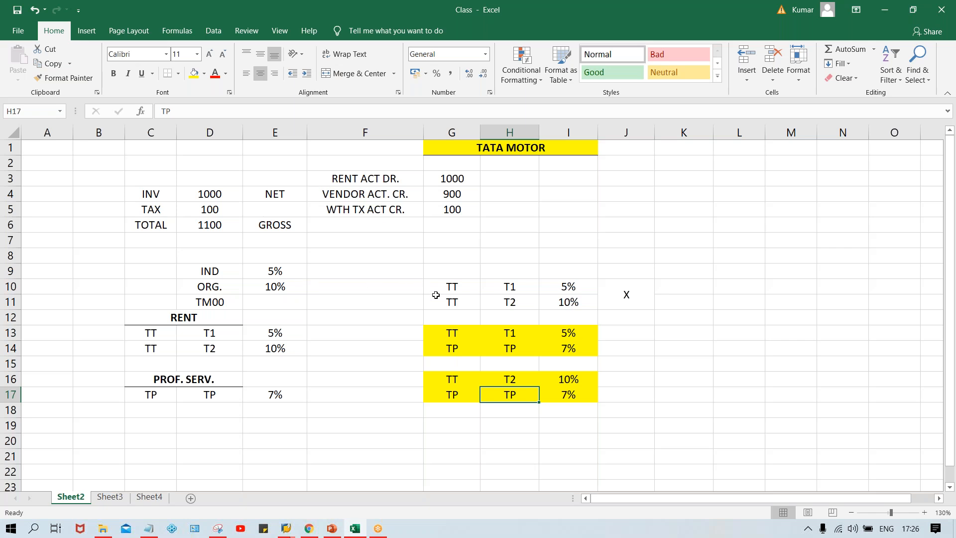
{"action": "left_click_drag", "start_coordinate": [440, 288], "coordinate": [443, 301]}
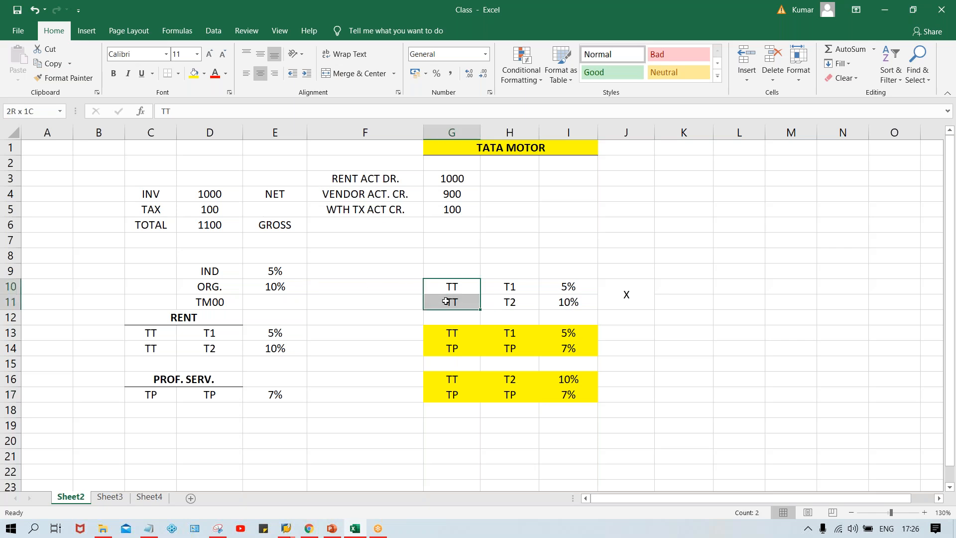
{"action": "left_click", "coordinate": [447, 287]}
{"action": "left_click", "coordinate": [515, 286]}
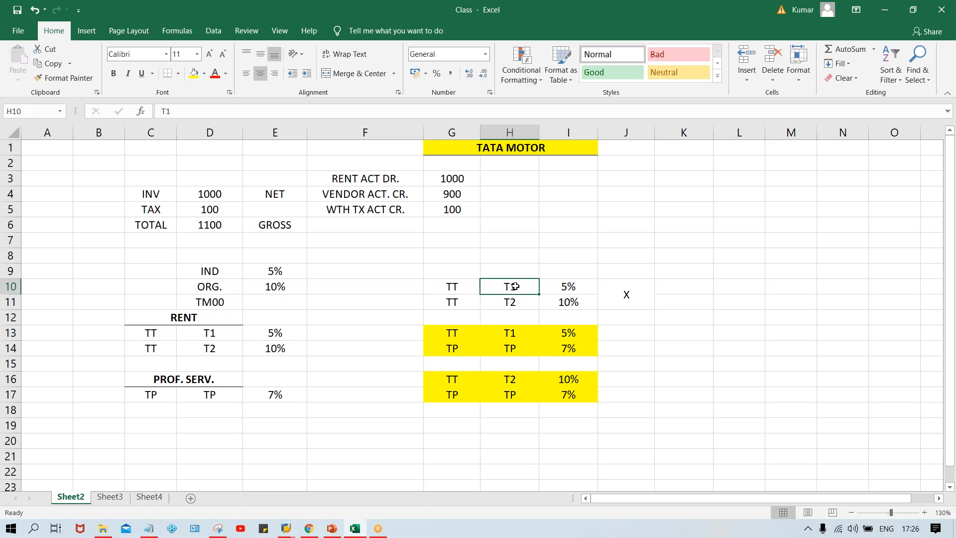
{"action": "left_click", "coordinate": [447, 301]}
{"action": "left_click", "coordinate": [516, 302]}
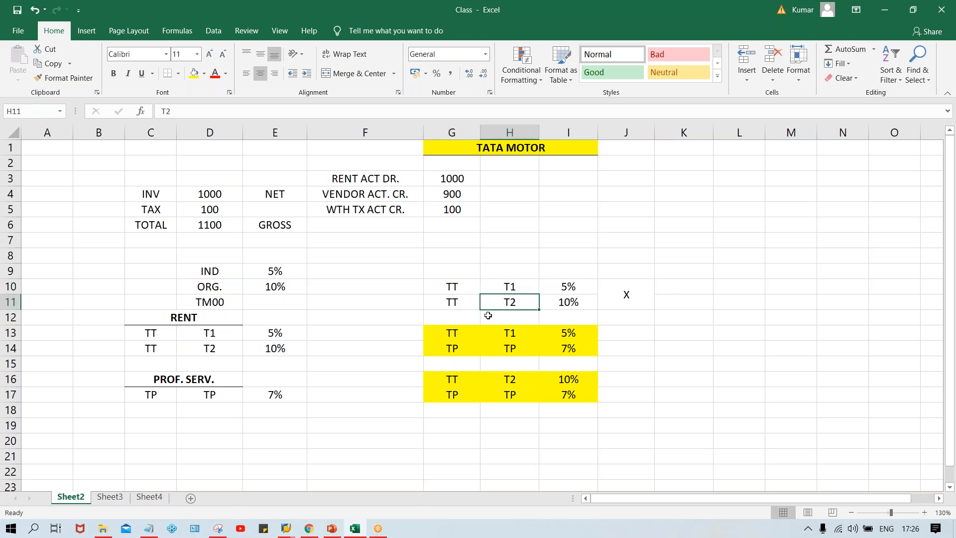
{"action": "left_click", "coordinate": [447, 281]}
{"action": "left_click", "coordinate": [471, 302]}
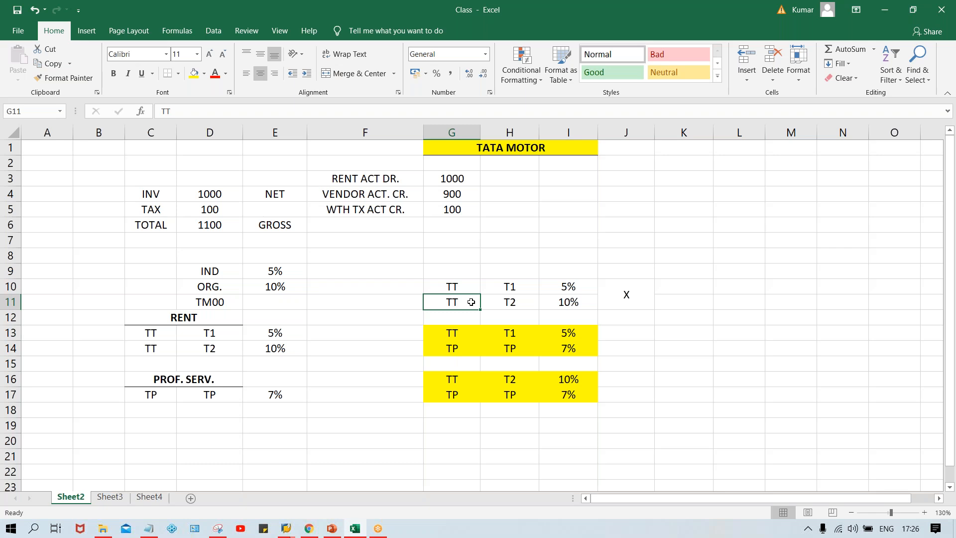
{"action": "left_click", "coordinate": [350, 304]}
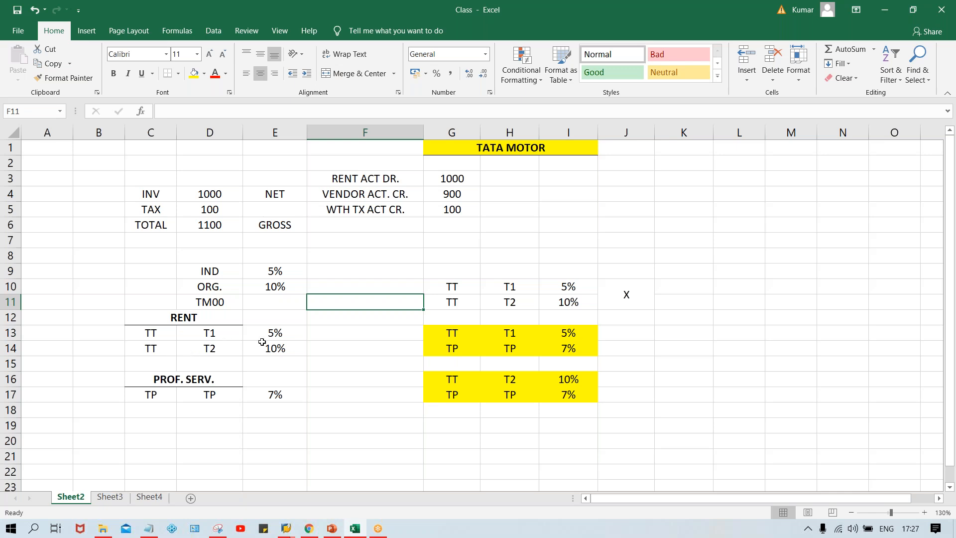
Clear the contents of the copied tax rows in G10:I17 and the X in column J, keeping the yellow fill
{"action": "left_click_drag", "start_coordinate": [395, 260], "coordinate": [644, 412]}
{"action": "key", "text": "Delete"}
{"action": "left_click", "coordinate": [287, 437]}
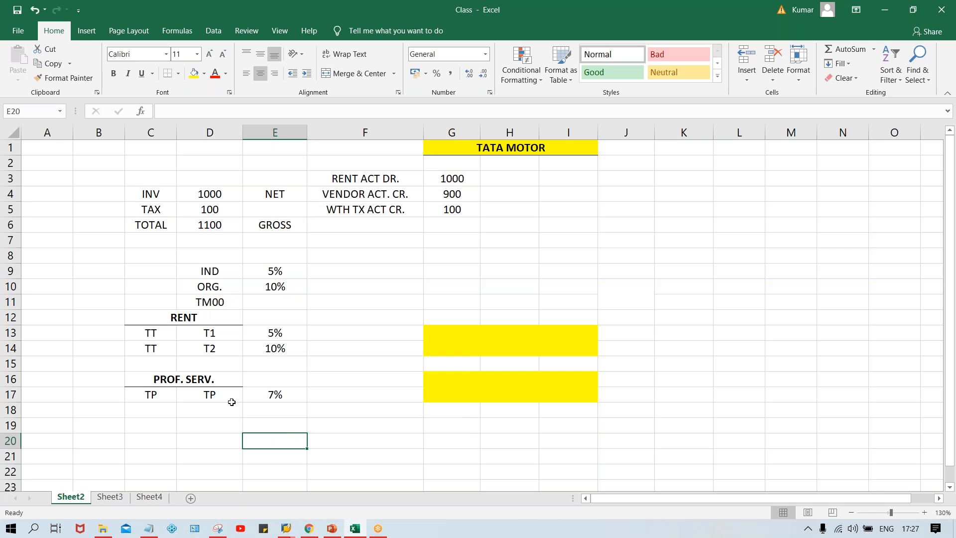
Switch to the SAP Easy Access window and start transaction FB60 for entering a vendor invoice
{"action": "left_click_drag", "start_coordinate": [122, 343], "coordinate": [284, 412]}
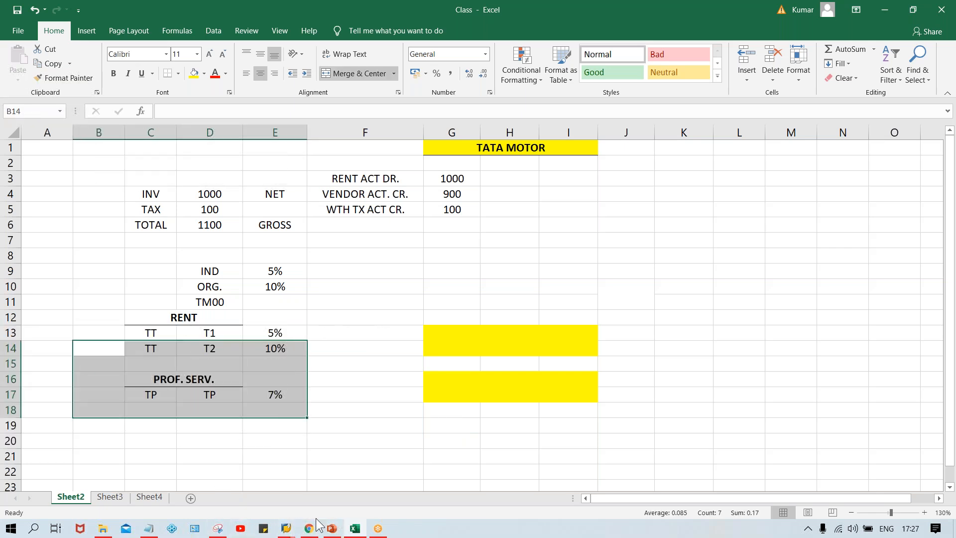
{"action": "mouse_move", "coordinate": [289, 531]}
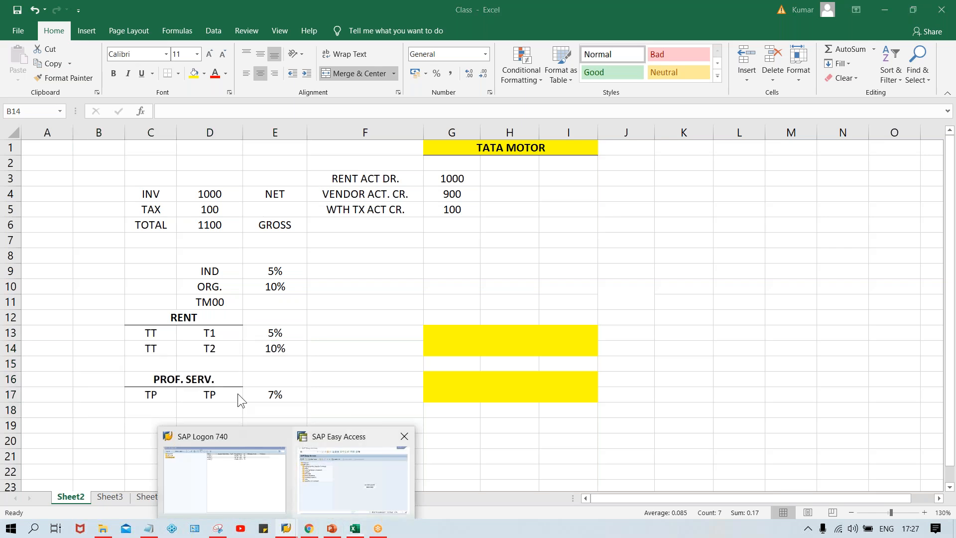
{"action": "left_click", "coordinate": [323, 489]}
{"action": "left_click", "coordinate": [152, 40]}
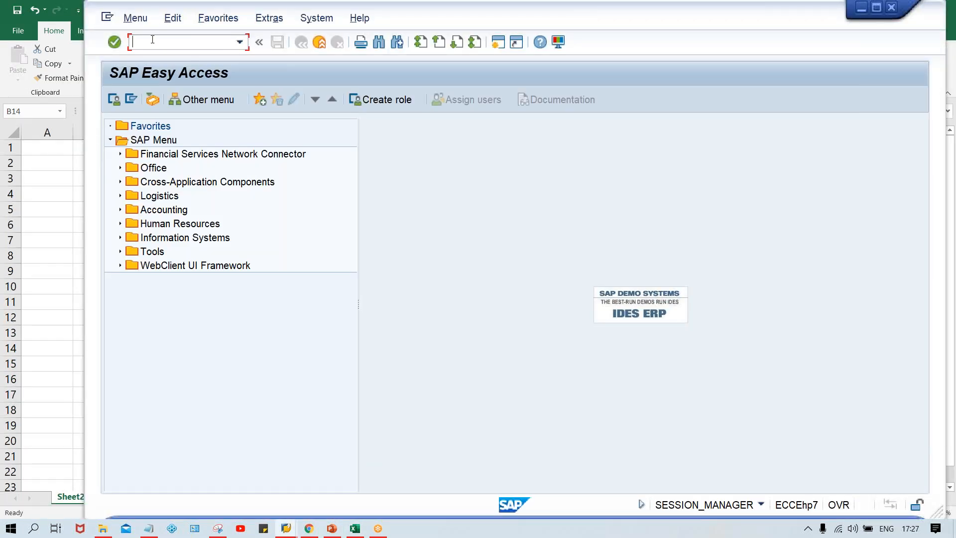
{"action": "type", "text": "FB60"}
{"action": "key", "text": "Return"}
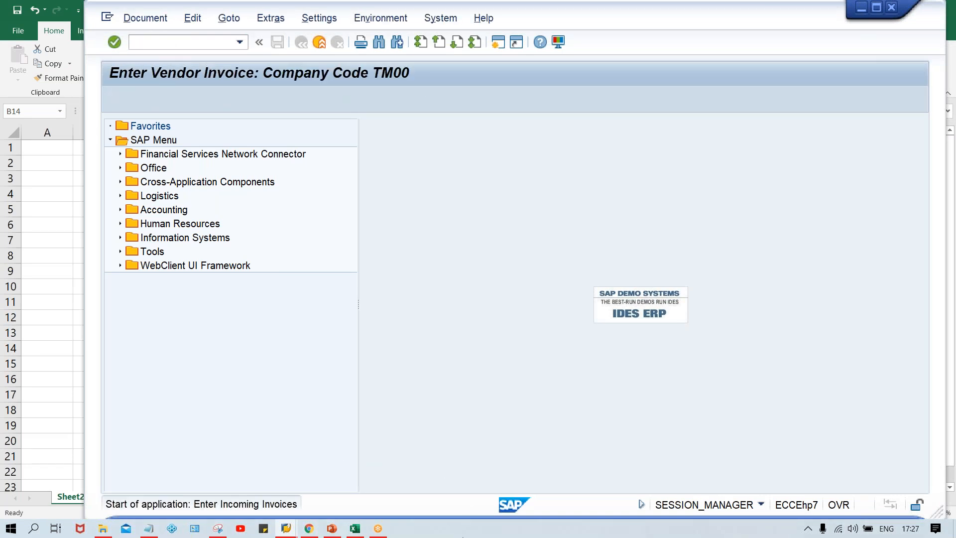
Review the rent, vendor and withholding tax posting lines in F3:G5 of the Excel sheet, and return to the SAP vendor invoice
{"action": "left_click", "coordinate": [354, 528]}
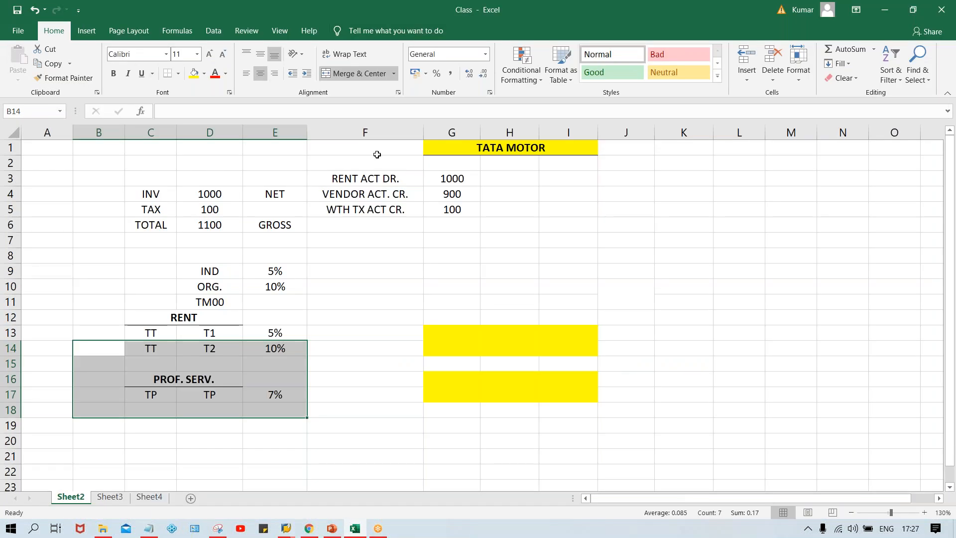
{"action": "left_click_drag", "start_coordinate": [369, 176], "coordinate": [460, 209]}
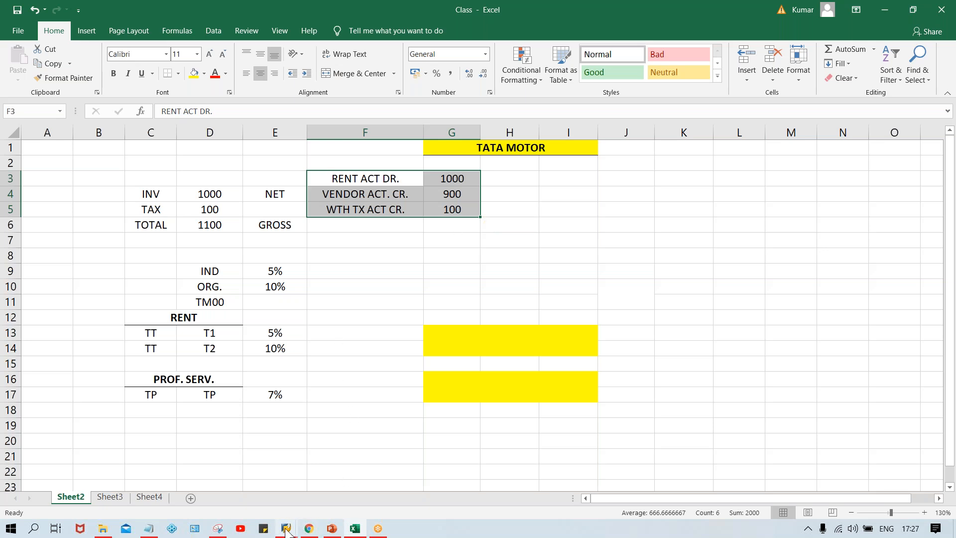
{"action": "mouse_move", "coordinate": [287, 531]}
{"action": "left_click", "coordinate": [372, 465]}
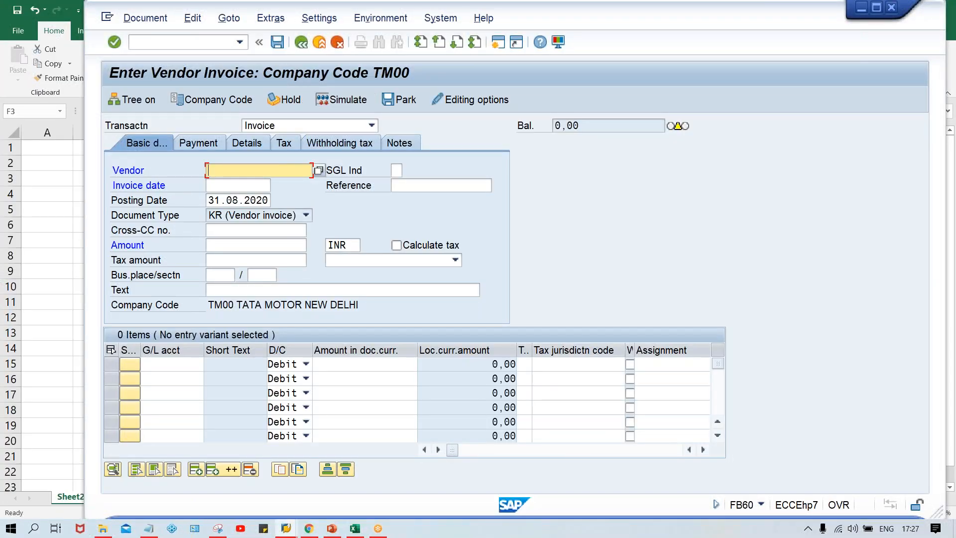
Choose the first suggested vendor number and set the invoice date to 31.08.2020
{"action": "left_click", "coordinate": [215, 170]}
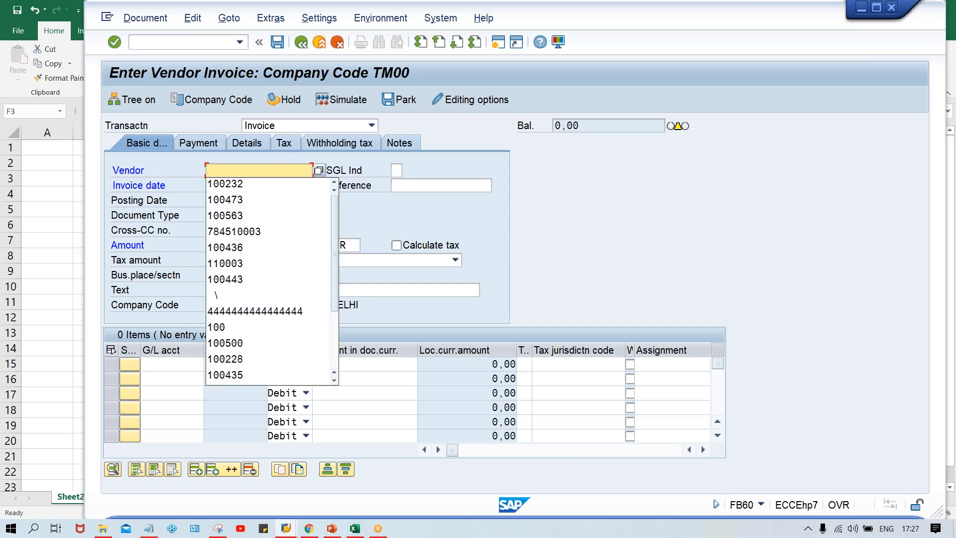
{"action": "key", "text": "Down"}
{"action": "key", "text": "Tab"}
{"action": "key", "text": "Tab"}
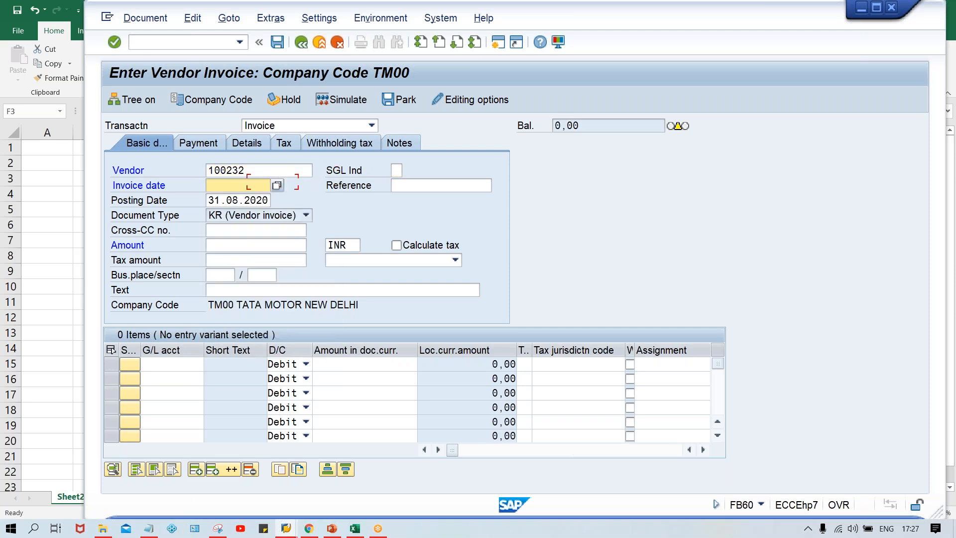
{"action": "key", "text": "Down"}
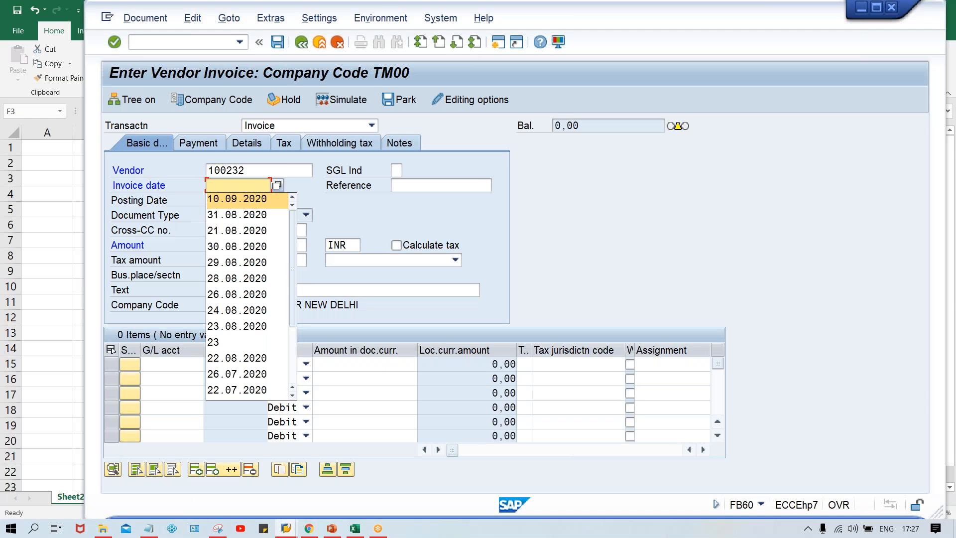
{"action": "key", "text": "BackSpace"}
{"action": "type", "text": "31"}
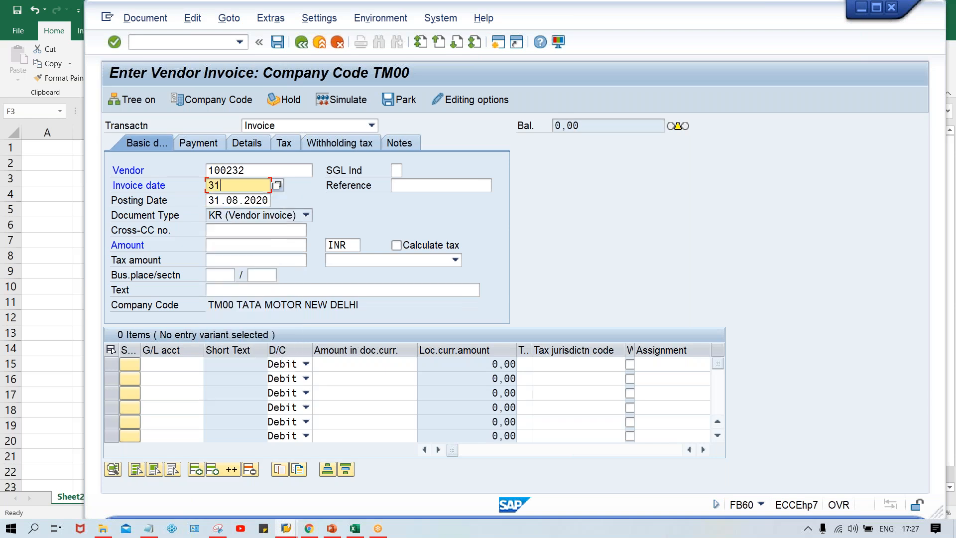
{"action": "key", "text": "Down"}
{"action": "key", "text": "Return"}
{"action": "key", "text": "Tab"}
{"action": "key", "text": "Tab"}
{"action": "key", "text": "Tab"}
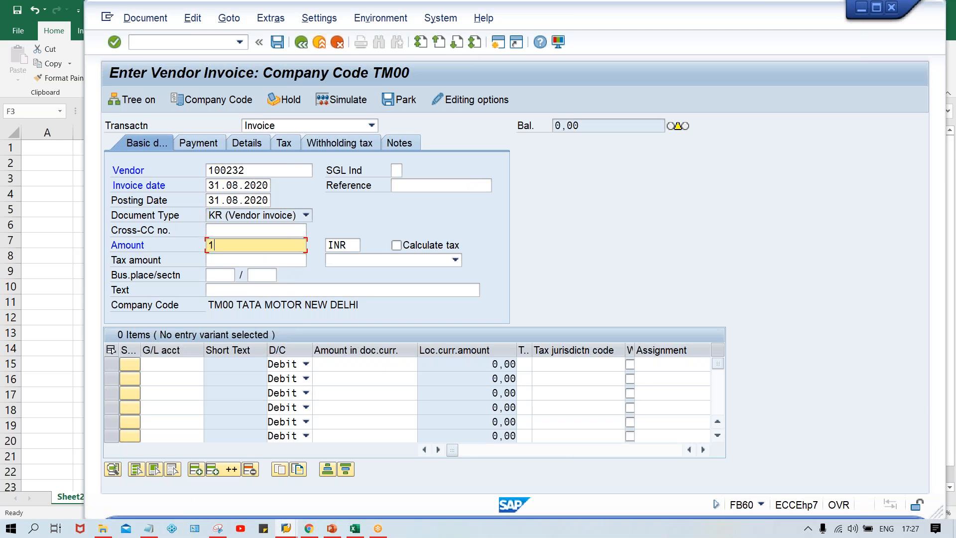
Enter an invoice amount of 1000 and a debit line of 1000 on G/L account 4000, and validate the entries
{"action": "type", "text": "1000"}
{"action": "key", "text": "ctrl+Tab"}
{"action": "key", "text": "Tab"}
{"action": "type", "text": "4000"}
{"action": "key", "text": "Tab"}
{"action": "key", "text": "Tab"}
{"action": "type", "text": "1000"}
{"action": "key", "text": "Return"}
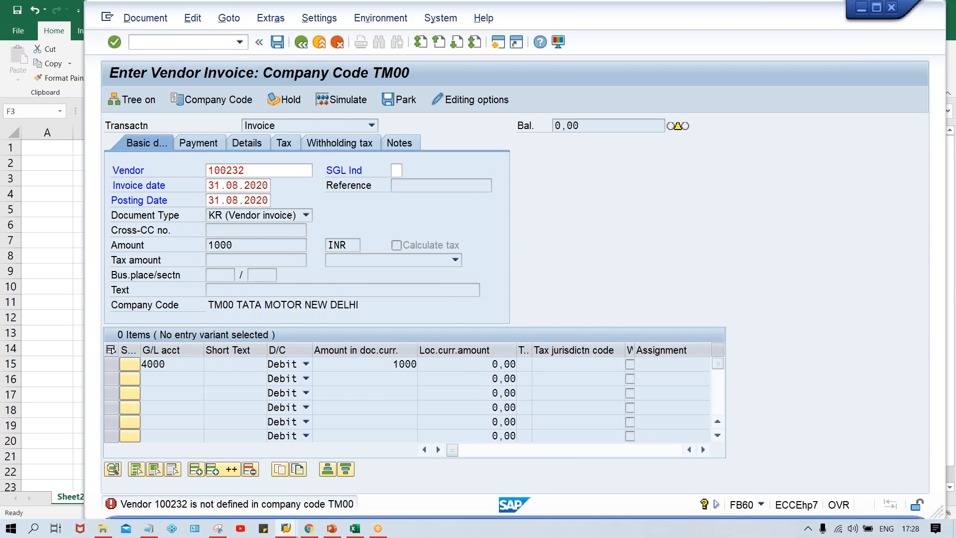
Search for vendors in company code TM00 and choose TEST VENDOR_TM00 in New Delhi for the invoice
{"action": "key", "text": "F4"}
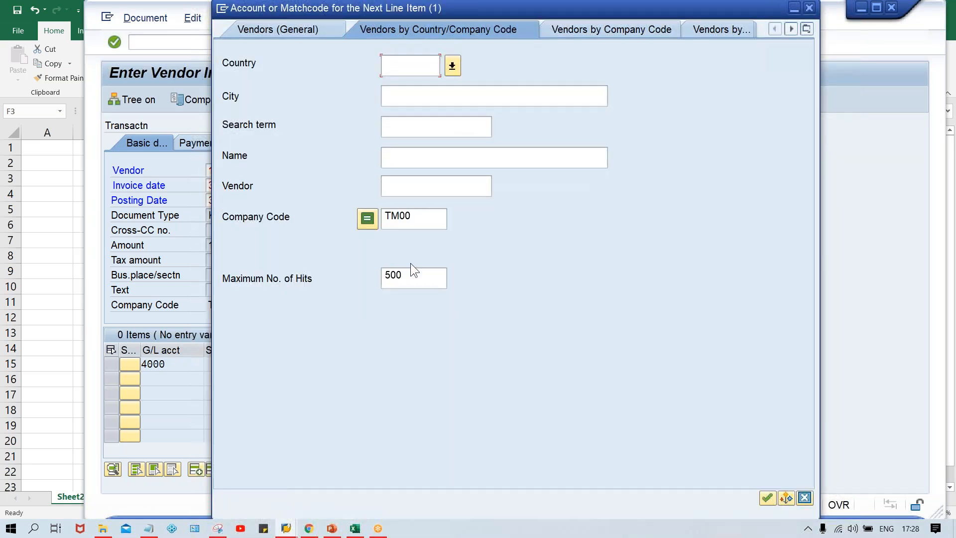
{"action": "left_click", "coordinate": [437, 220]}
{"action": "key", "text": "Return"}
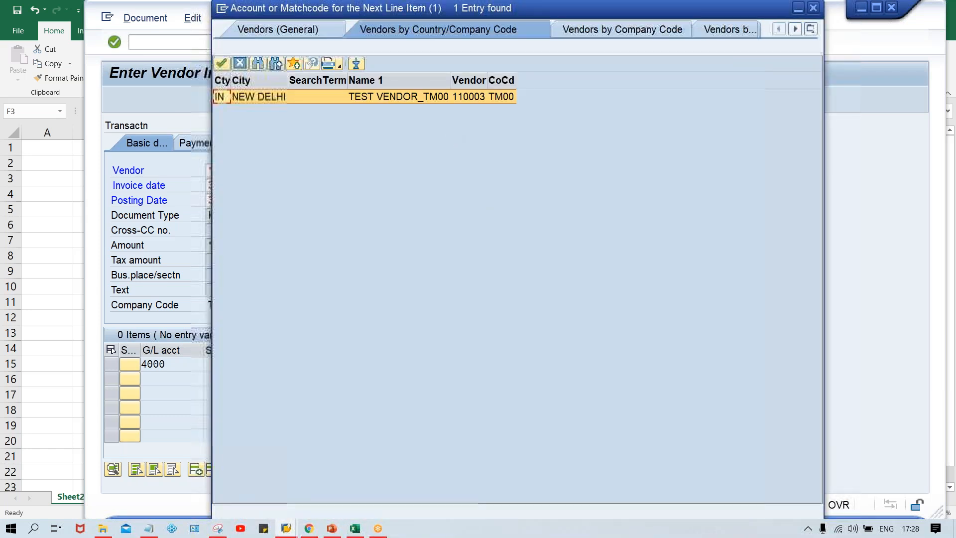
{"action": "double_click", "coordinate": [479, 98]}
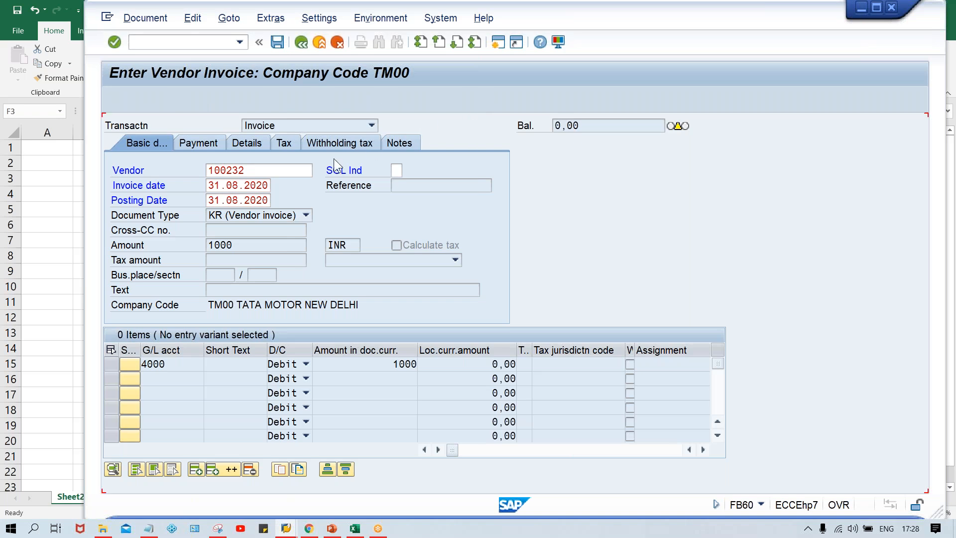
Validate the vendor on the invoice, then simulate the document and try to post it
{"action": "key", "text": "Return"}
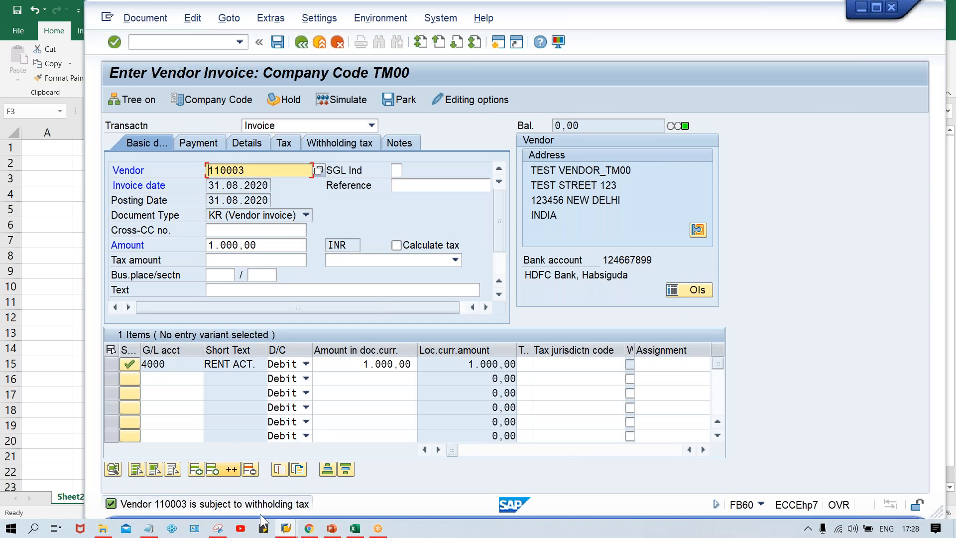
{"action": "left_click", "coordinate": [344, 102]}
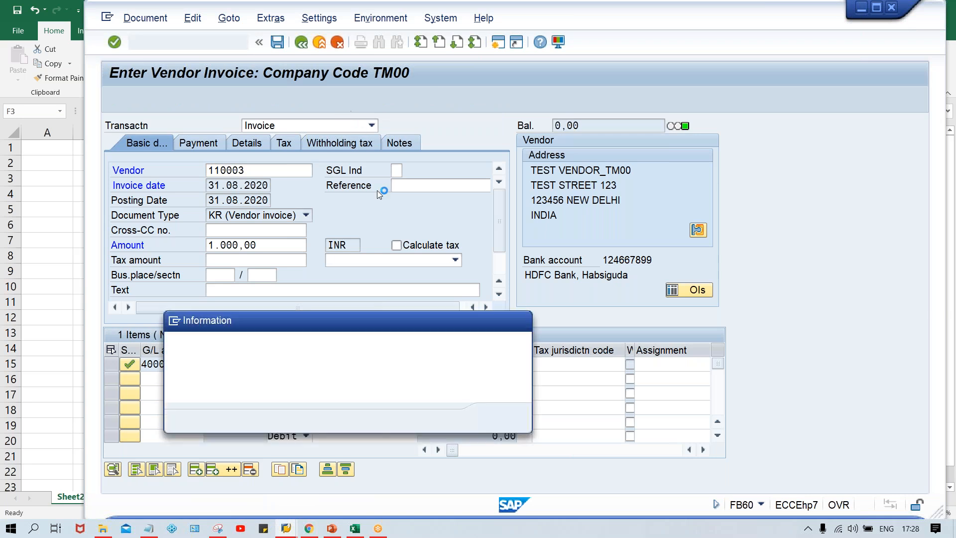
{"action": "key", "text": "Return"}
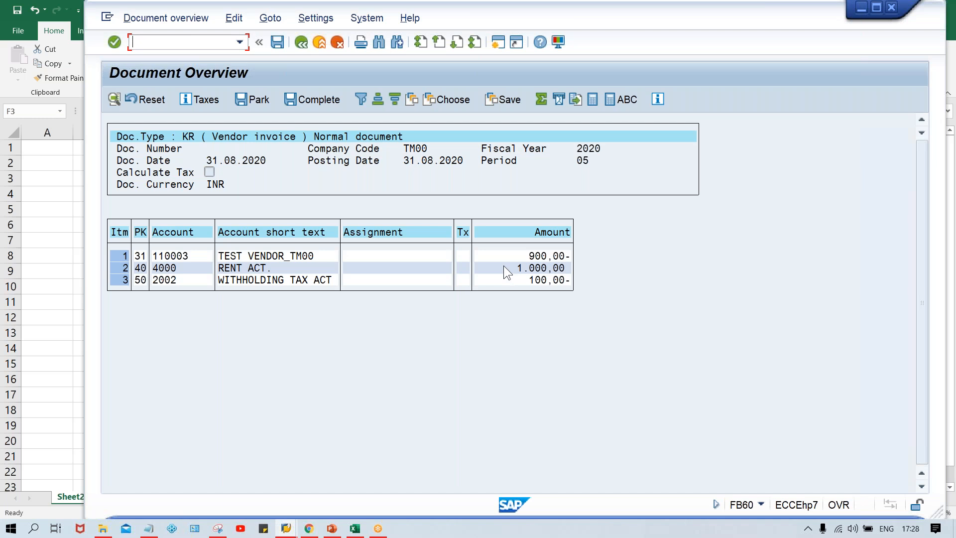
{"action": "key", "text": "F3"}
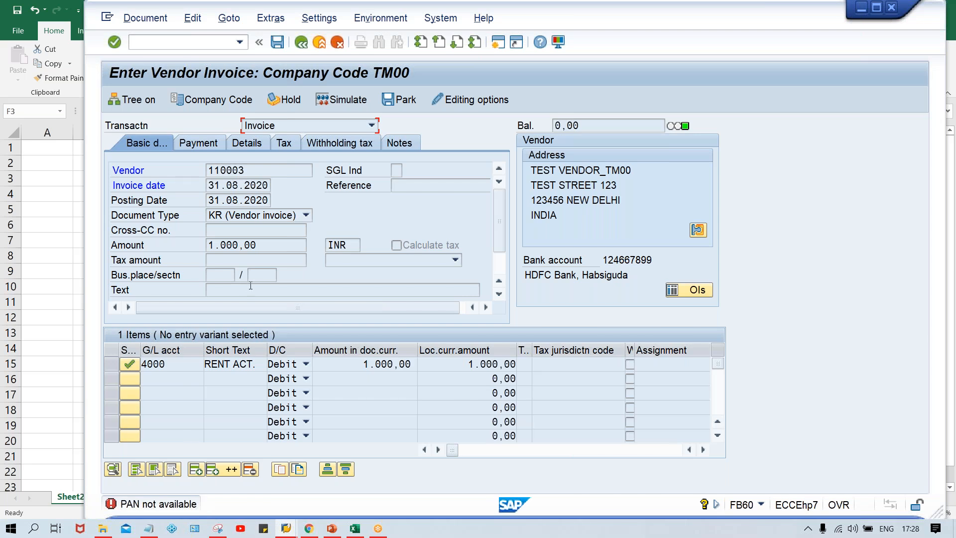
Open an additional SAP session beside the invoice and start the vendor change transaction XK02
{"action": "left_click", "coordinate": [286, 528]}
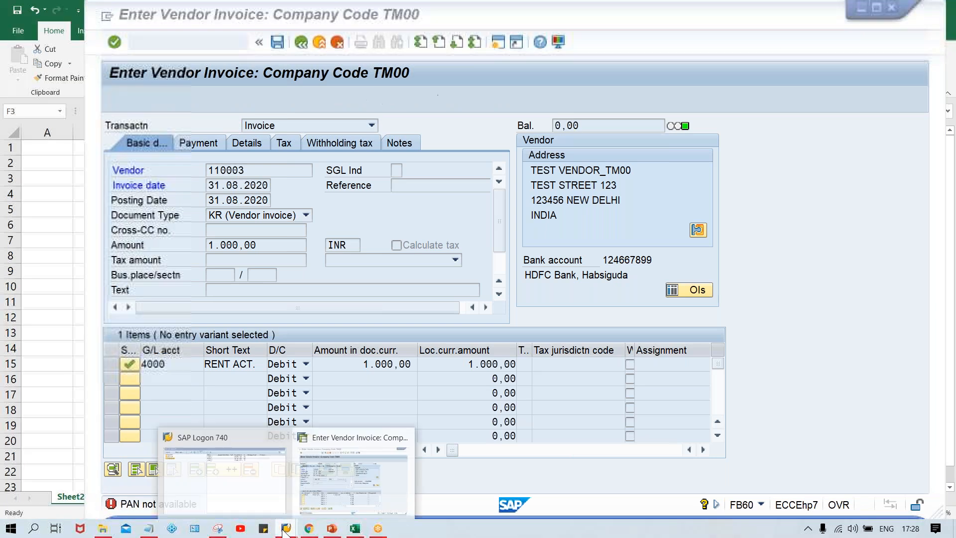
{"action": "left_click", "coordinate": [360, 490]}
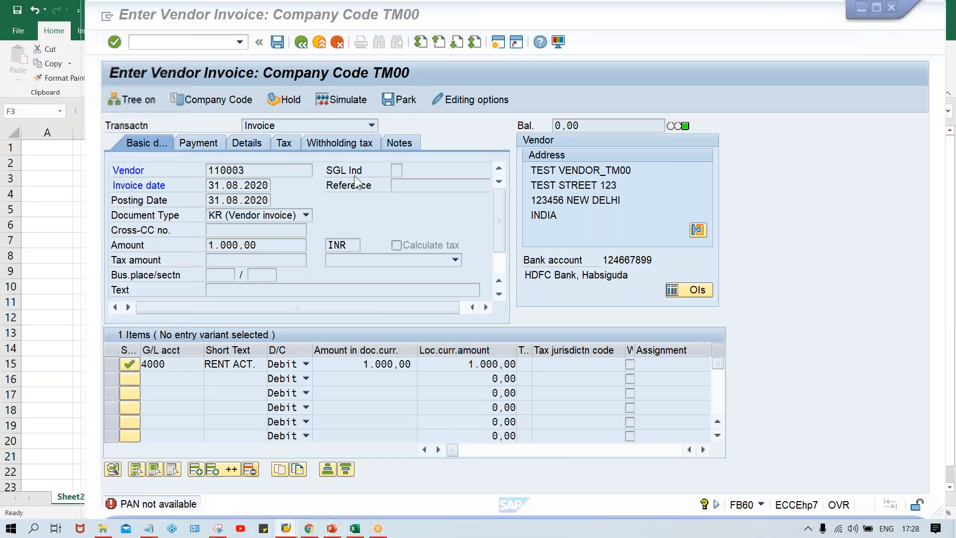
{"action": "left_click", "coordinate": [496, 44]}
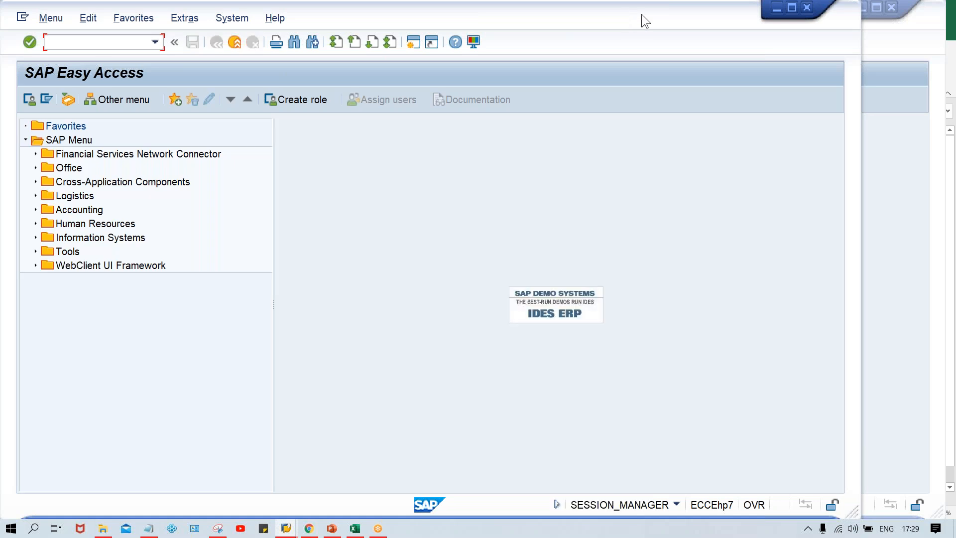
{"action": "left_click_drag", "start_coordinate": [641, 14], "coordinate": [740, 15]}
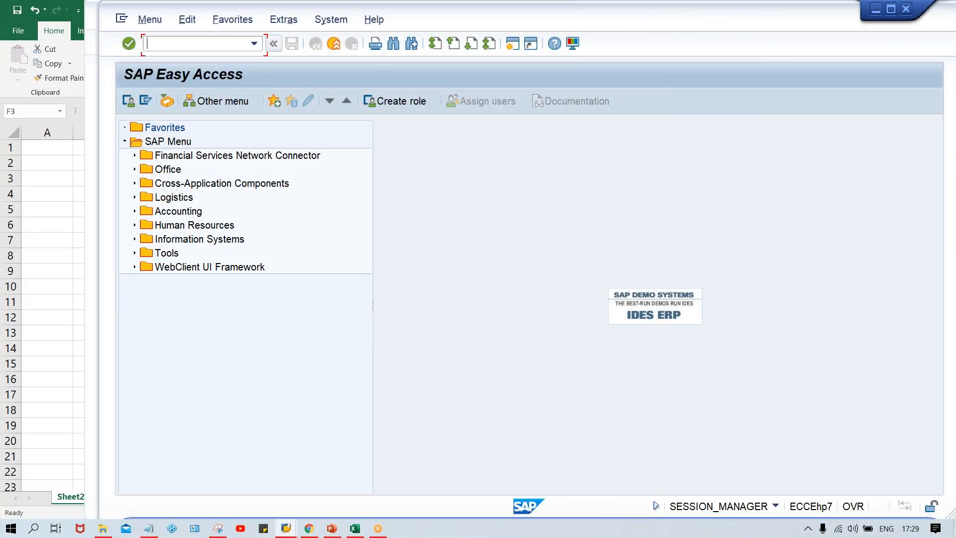
{"action": "type", "text": "XK02"}
{"action": "key", "text": "Return"}
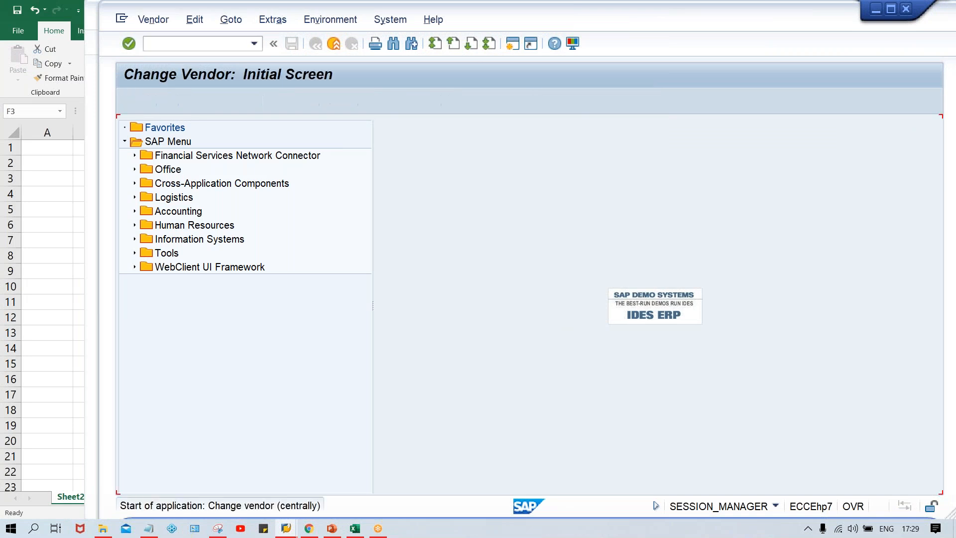
Open the general address data of TEST VENDOR_TM00 in company code TM00 for changing
{"action": "left_click", "coordinate": [283, 125]}
{"action": "left_click", "coordinate": [309, 142]}
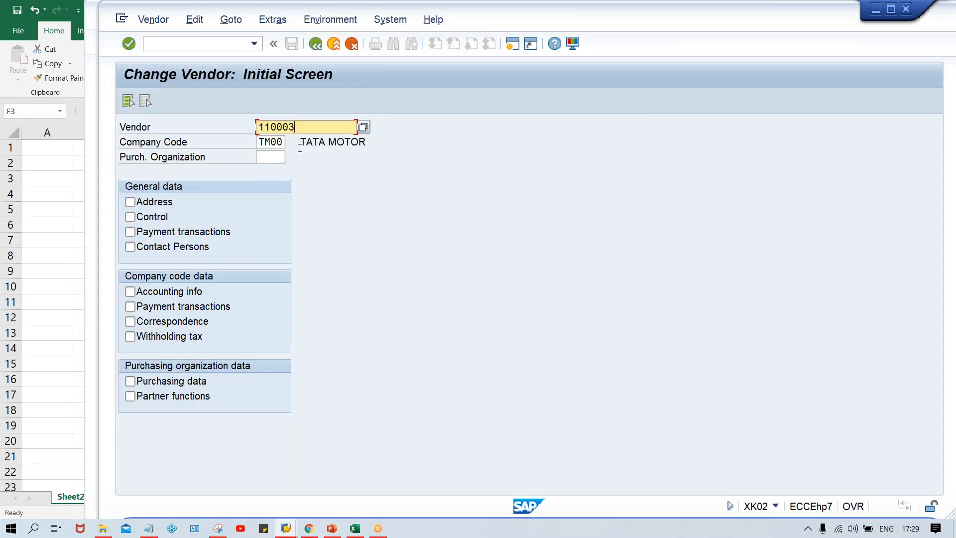
{"action": "left_click", "coordinate": [151, 205]}
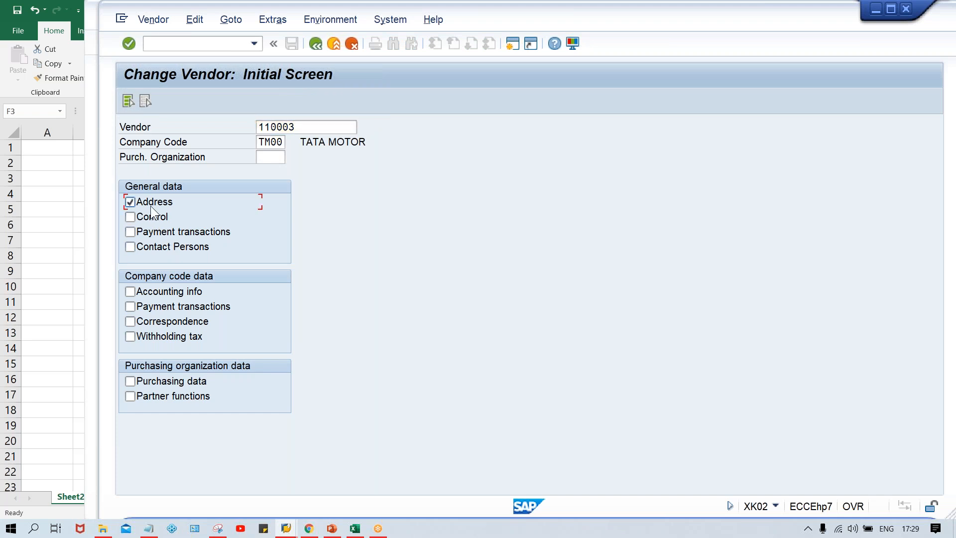
{"action": "key", "text": "Return"}
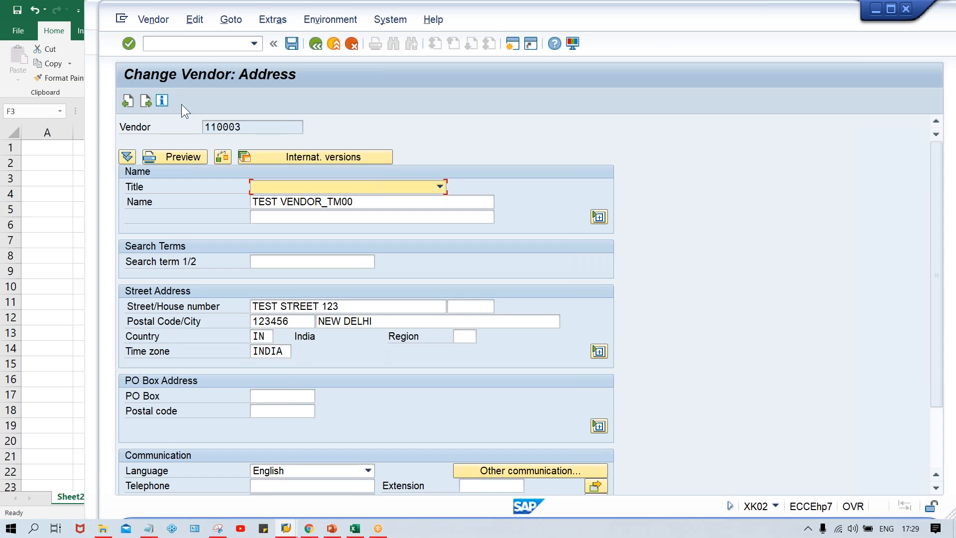
Open another SAP session and start transaction OMT3E for the screen sequence control settings
{"action": "left_click", "coordinate": [512, 45]}
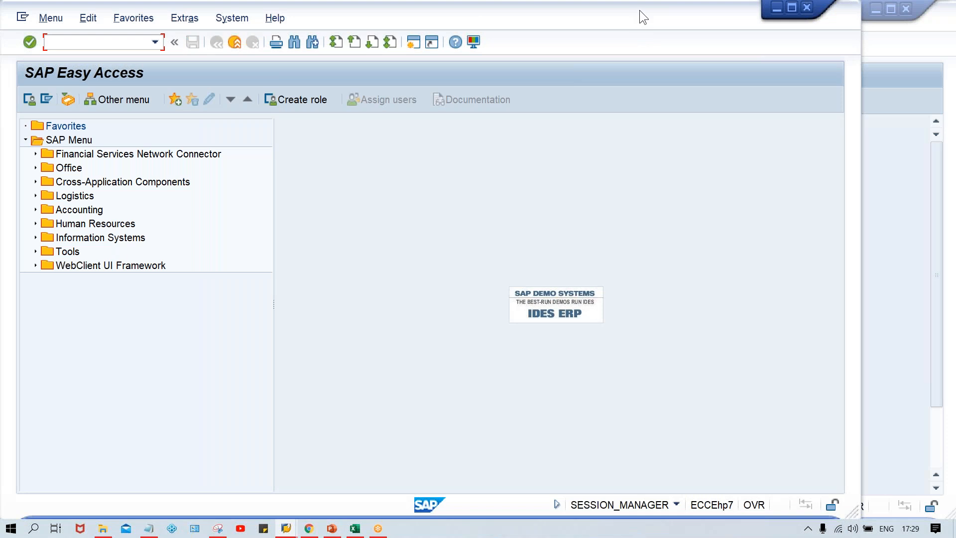
{"action": "left_click_drag", "start_coordinate": [657, 10], "coordinate": [731, 13]}
{"action": "left_click", "coordinate": [226, 50]}
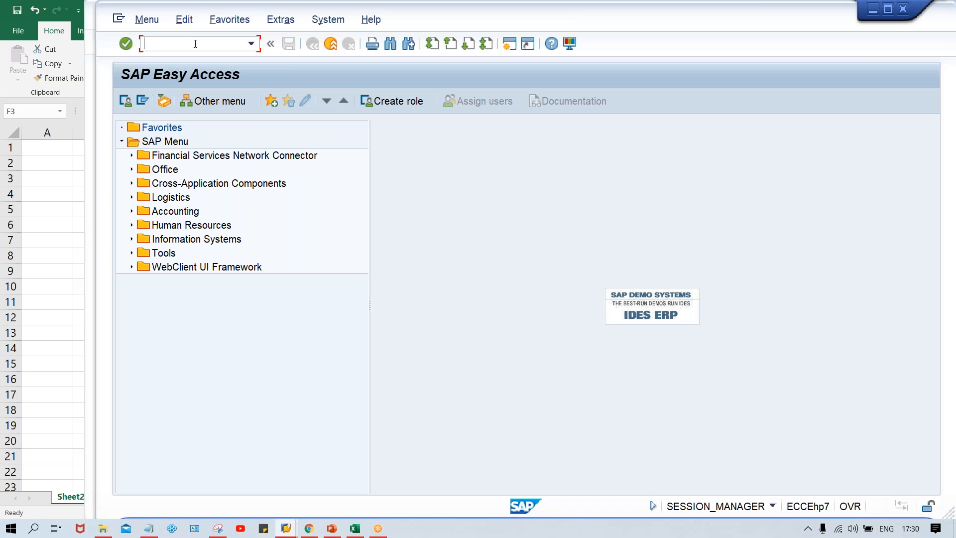
{"action": "type", "text": "OM"}
{"action": "type", "text": "T3E"}
{"action": "key", "text": "Return"}
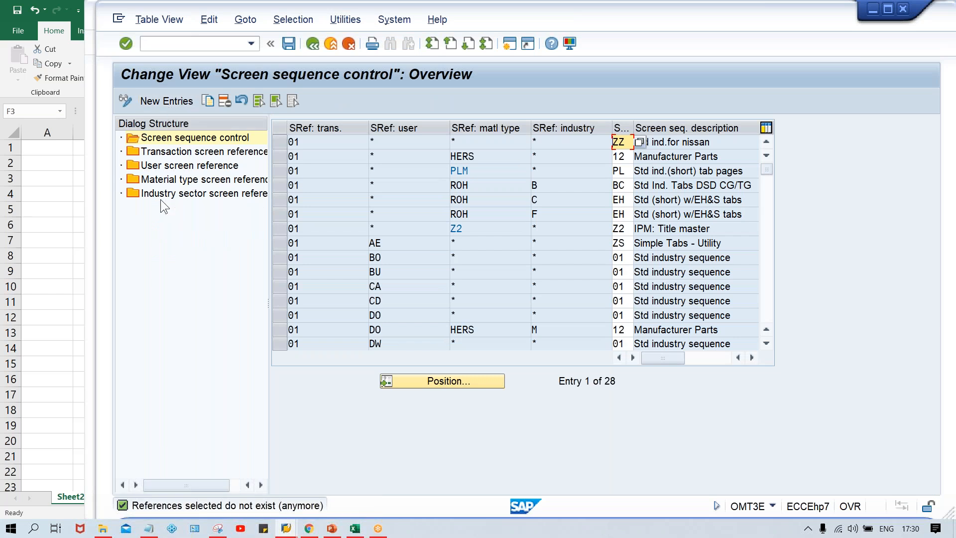
Add a user screen reference entry for the suggested user name, leave its SRef value empty, and save it
{"action": "double_click", "coordinate": [162, 166]}
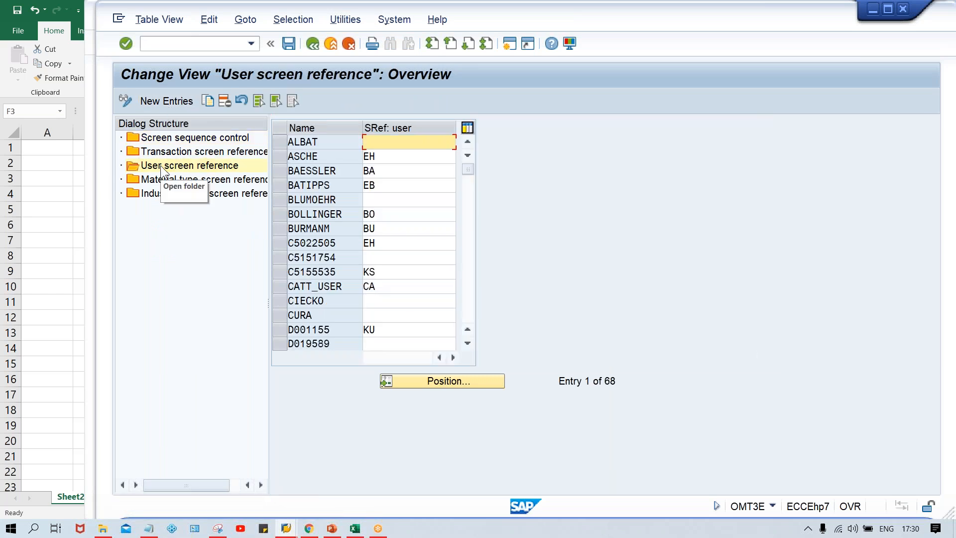
{"action": "left_click", "coordinate": [169, 102]}
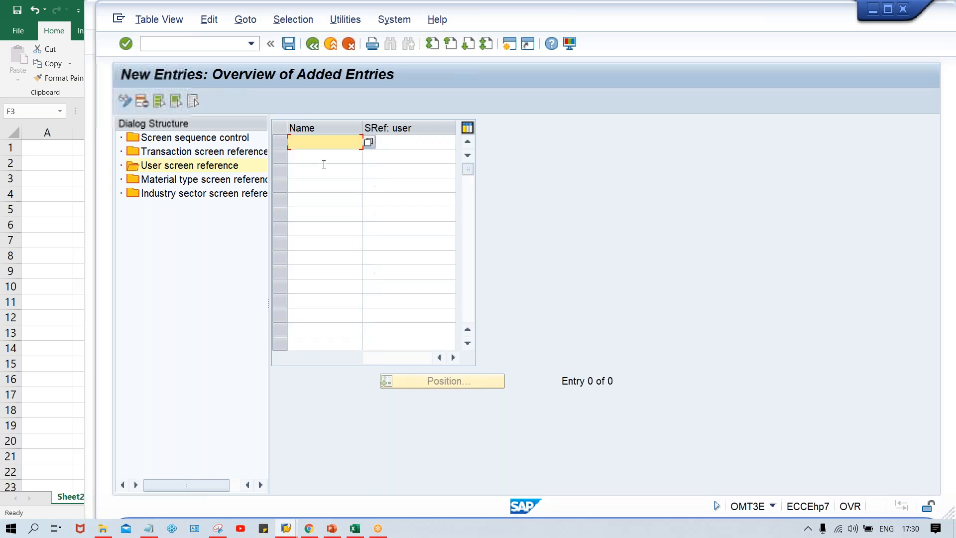
{"action": "type", "text": "K"}
{"action": "key", "text": "Down"}
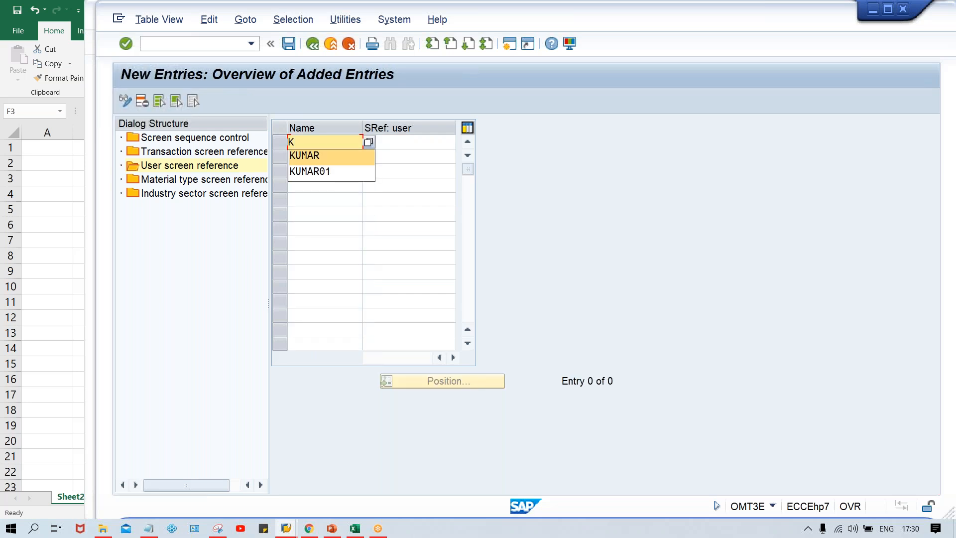
{"action": "key", "text": "Tab"}
{"action": "key", "text": "ctrl+s"}
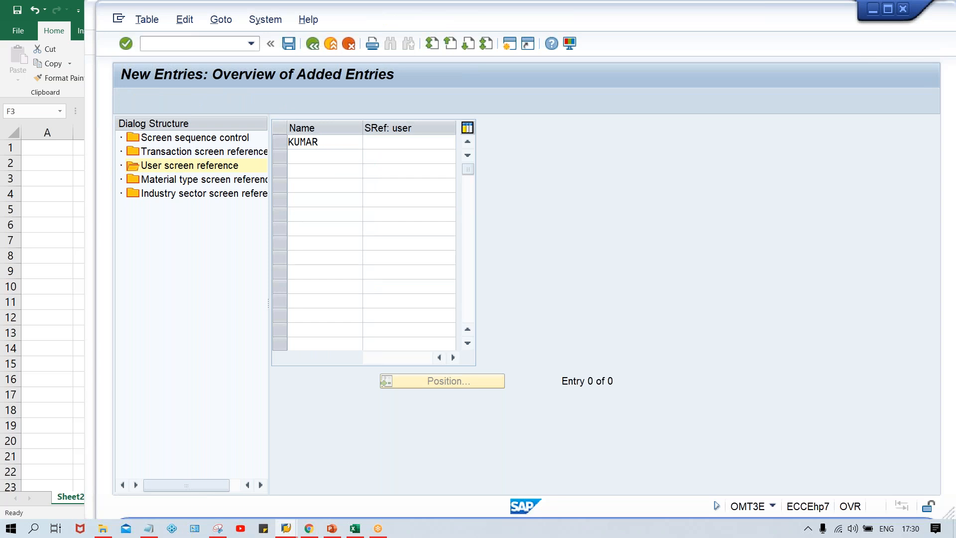
{"action": "key", "text": "Return"}
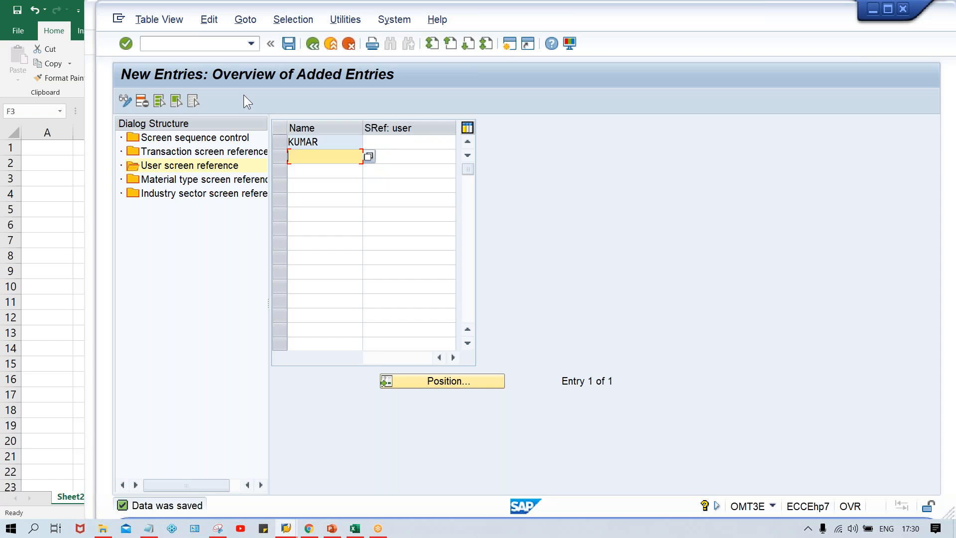
Switch back to the vendor change session and reload the address data of TEST VENDOR_TM00
{"action": "key", "text": "ctrl+n"}
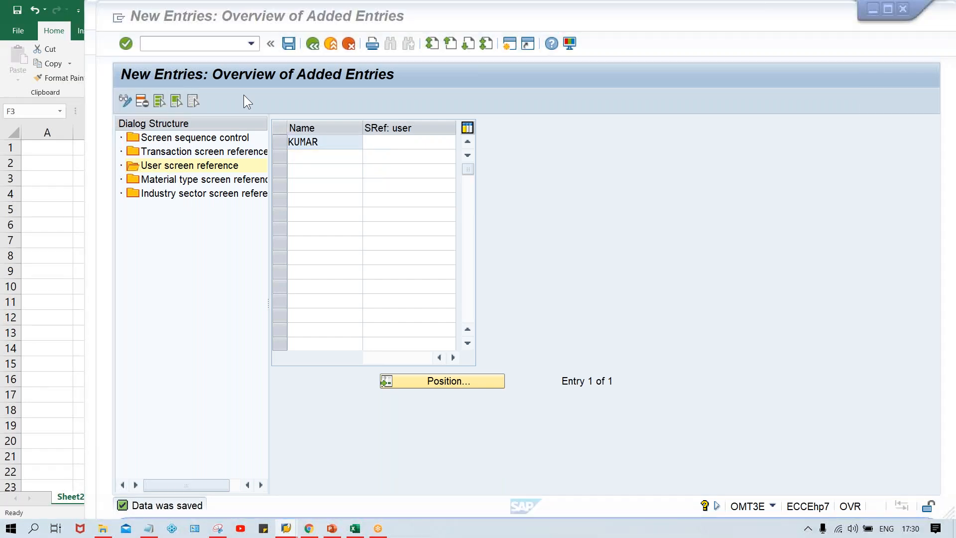
{"action": "key", "text": "alt+Tab"}
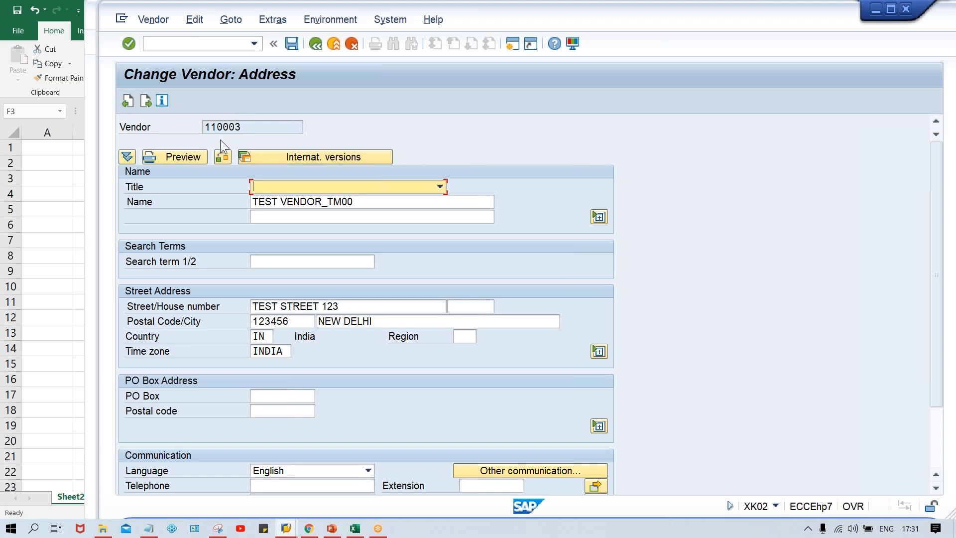
{"action": "key", "text": "shift+Tab"}
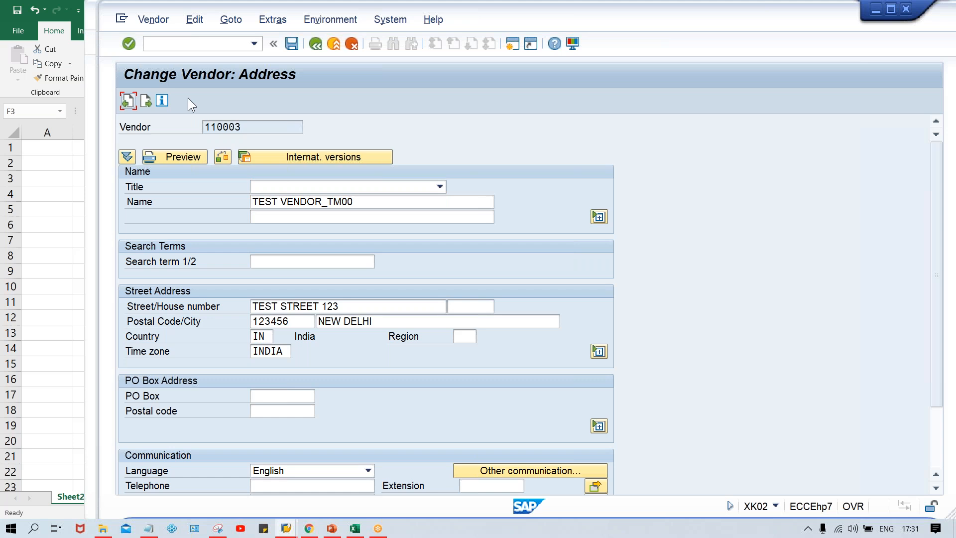
{"action": "left_click", "coordinate": [316, 44]}
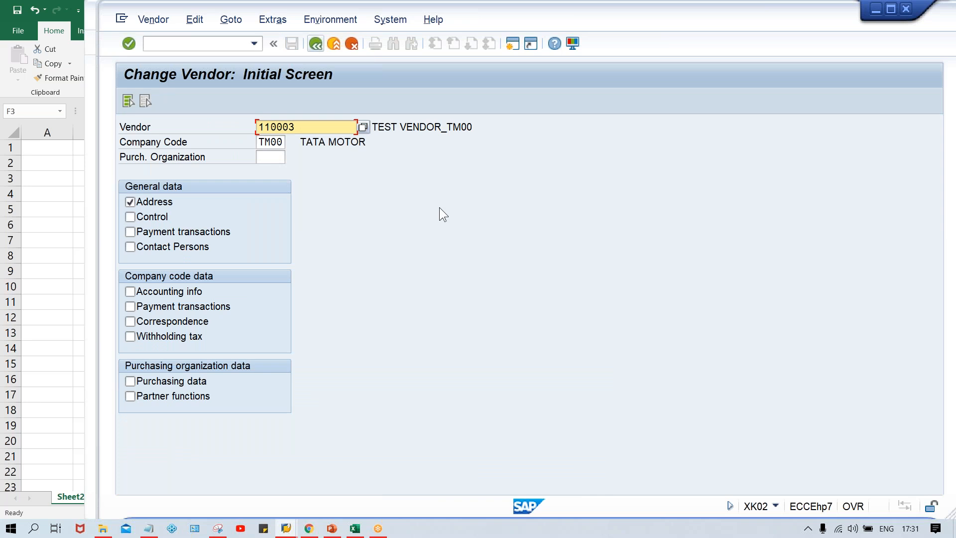
{"action": "key", "text": "Return"}
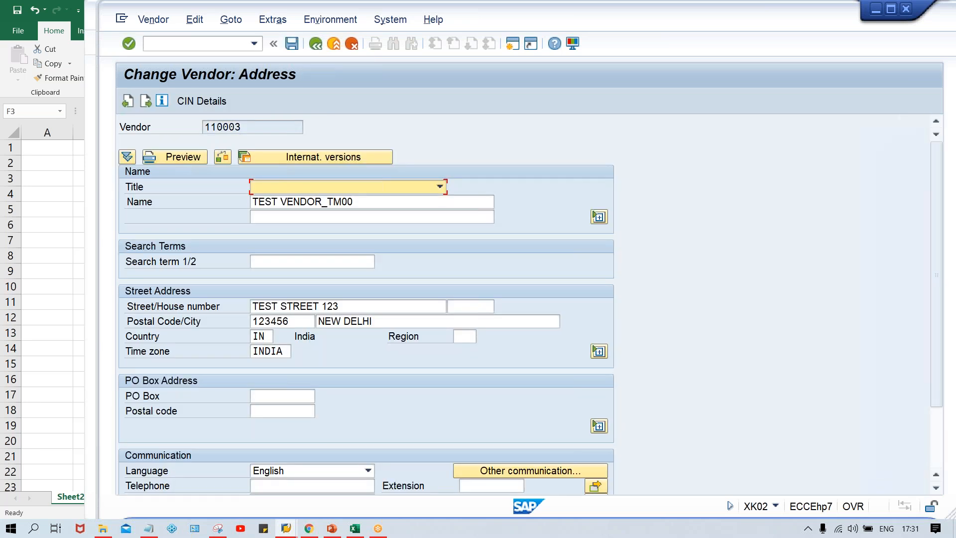
Enter the suggested PAN number in the vendor's CIN withholding tax details and save the vendor master
{"action": "left_click", "coordinate": [213, 101]}
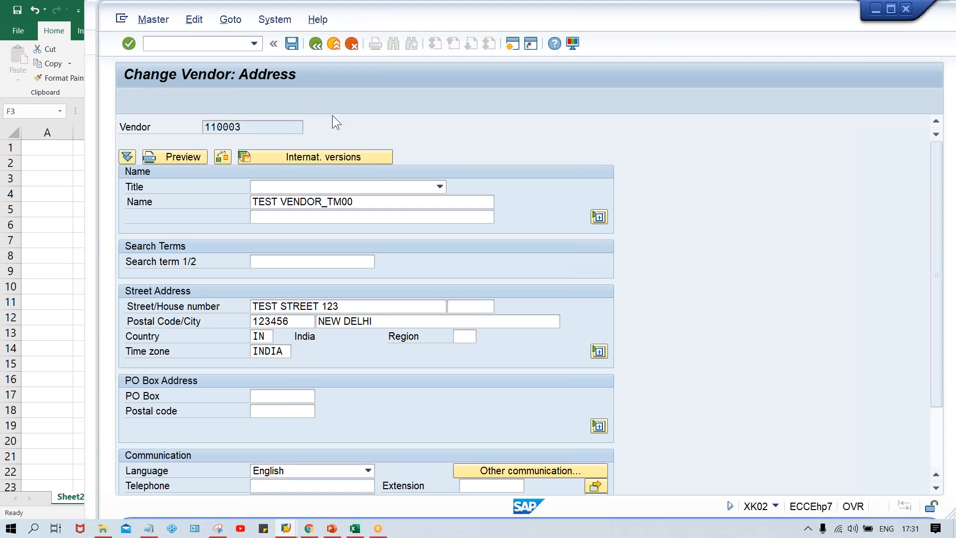
{"action": "left_click", "coordinate": [354, 131]}
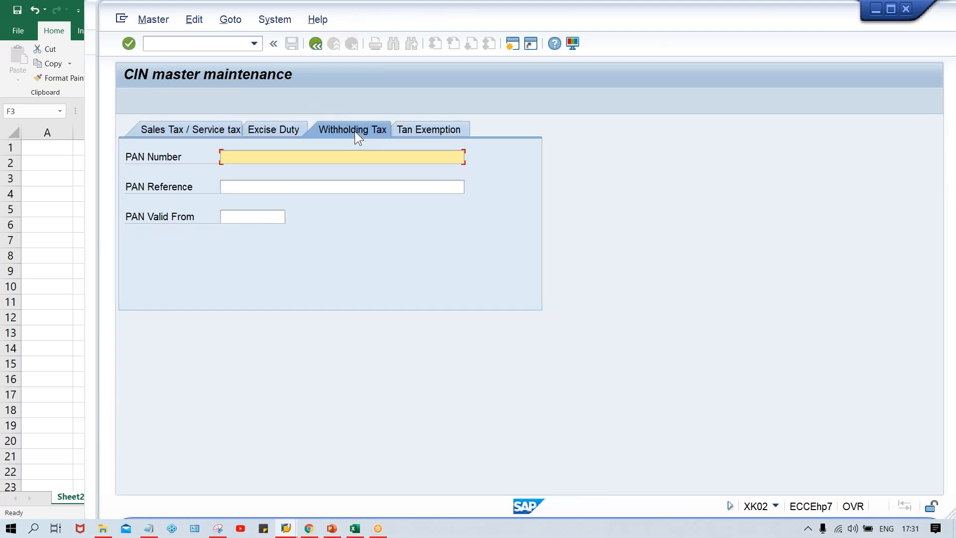
{"action": "left_click", "coordinate": [309, 162]}
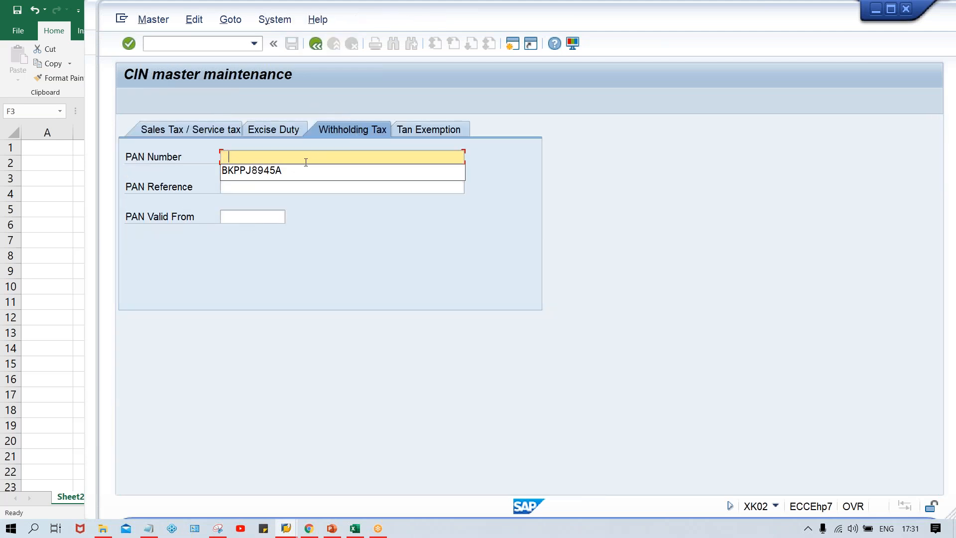
{"action": "left_click", "coordinate": [272, 172]}
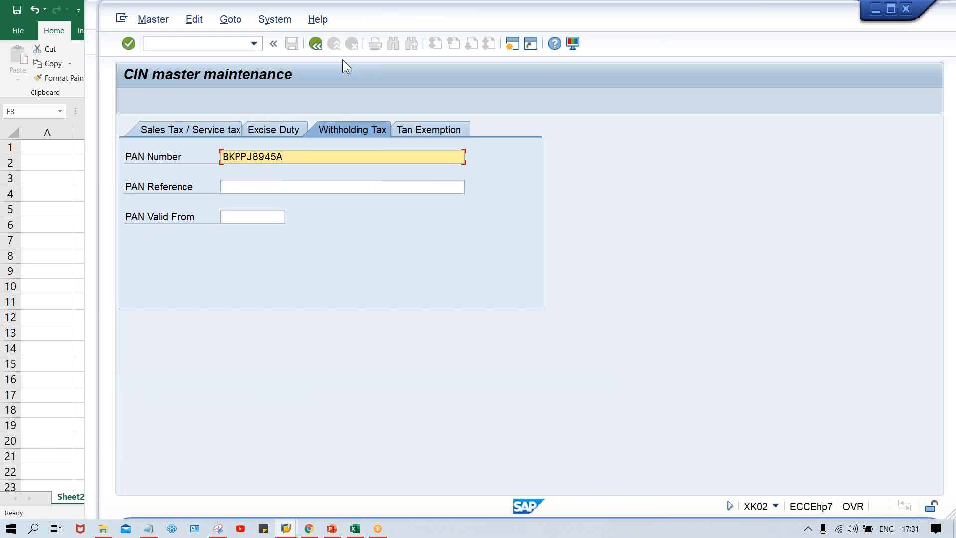
{"action": "left_click", "coordinate": [316, 44]}
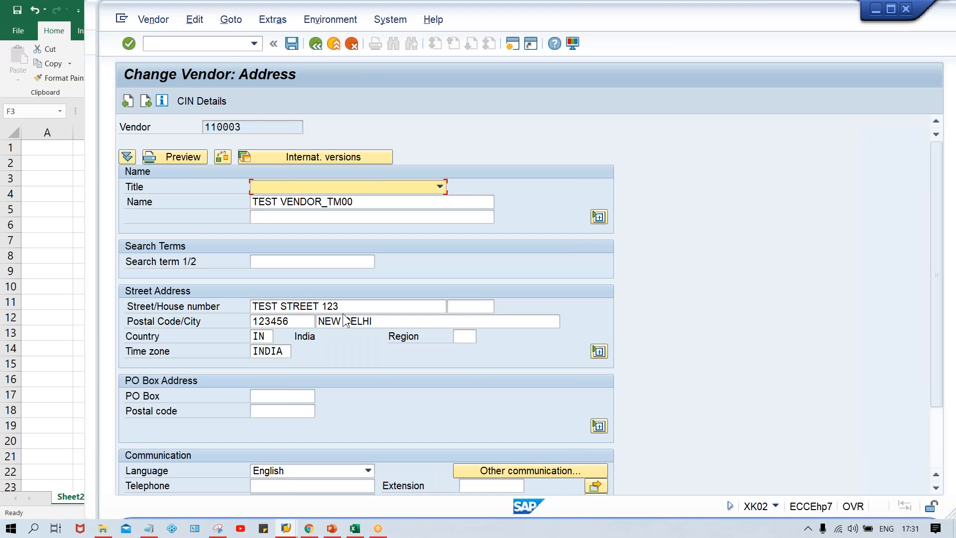
{"action": "key", "text": "ctrl+s"}
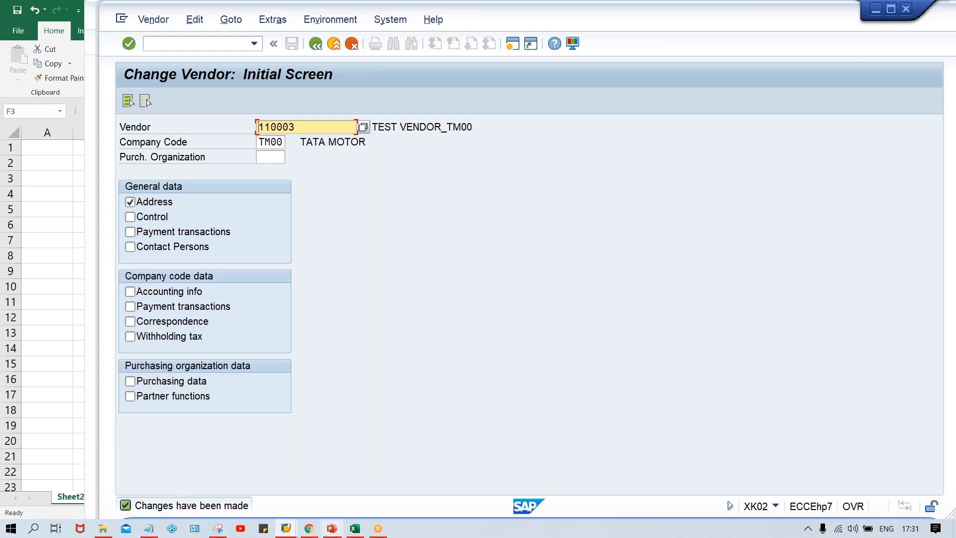
Return to the open vendor invoice for TM00 and simulate its posting to the document overview
{"action": "left_click", "coordinate": [290, 524]}
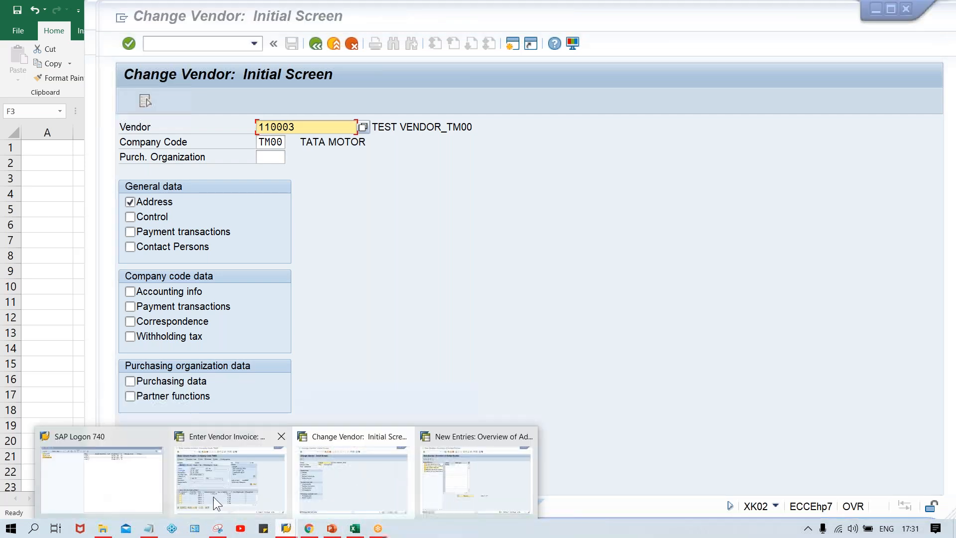
{"action": "left_click", "coordinate": [213, 497]}
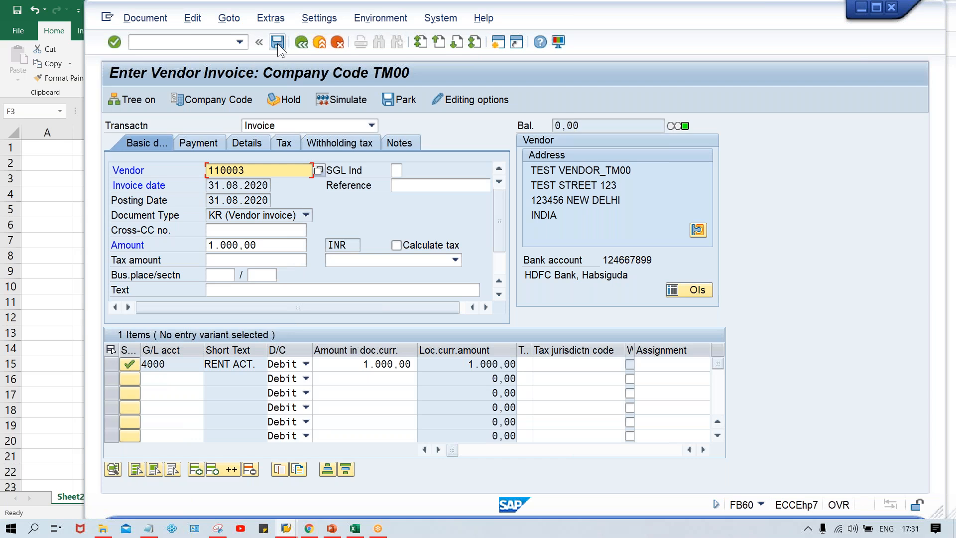
{"action": "left_click", "coordinate": [336, 93]}
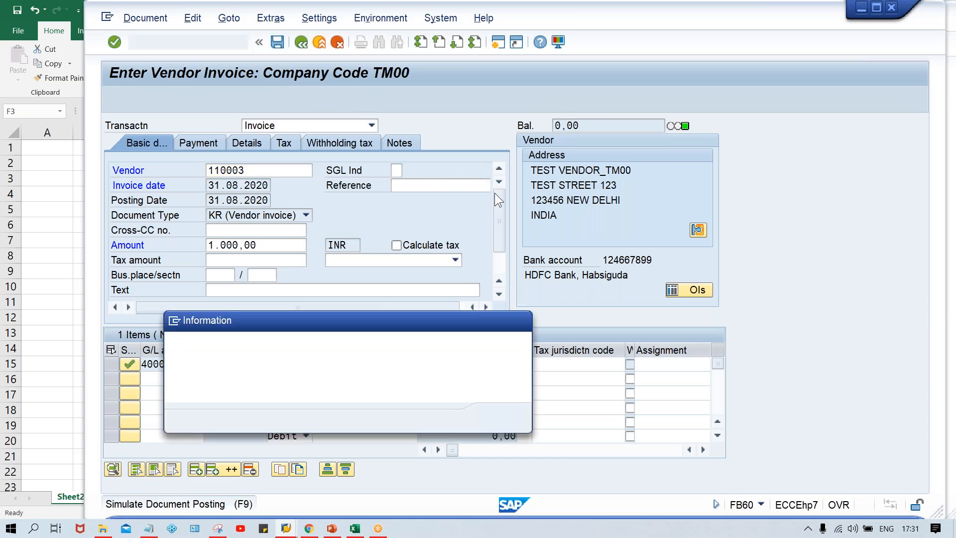
{"action": "key", "text": "Return"}
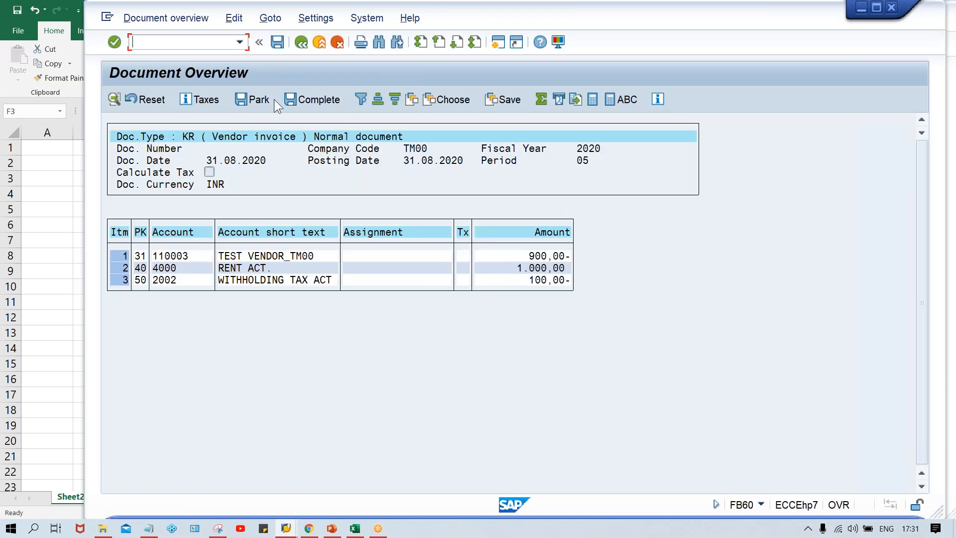
Try to post the simulated vendor invoice from the document overview
{"action": "left_click", "coordinate": [278, 42]}
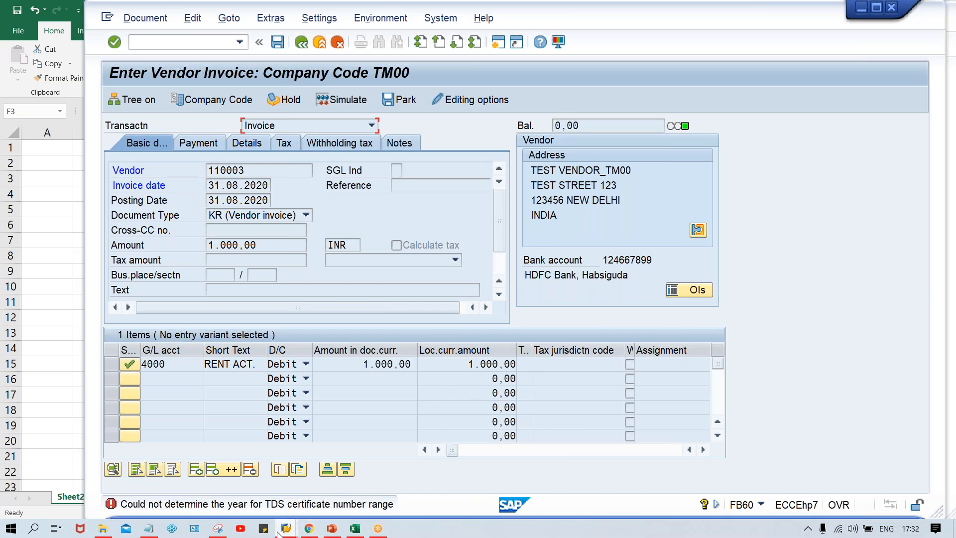
Switch to the user screen reference session and open the SAP Customizing Implementation Guide there with transaction SPRO
{"action": "mouse_move", "coordinate": [279, 532]}
{"action": "left_click", "coordinate": [454, 480]}
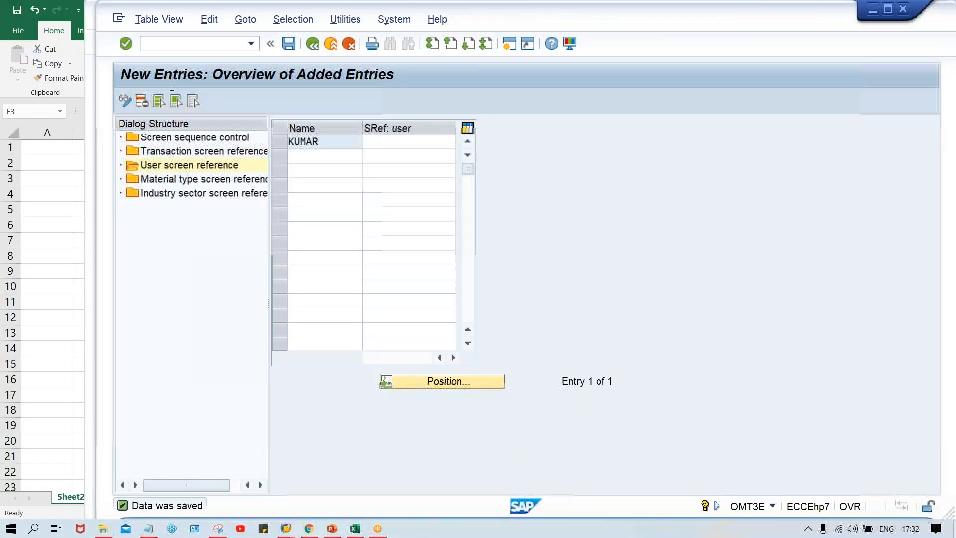
{"action": "left_click", "coordinate": [166, 43]}
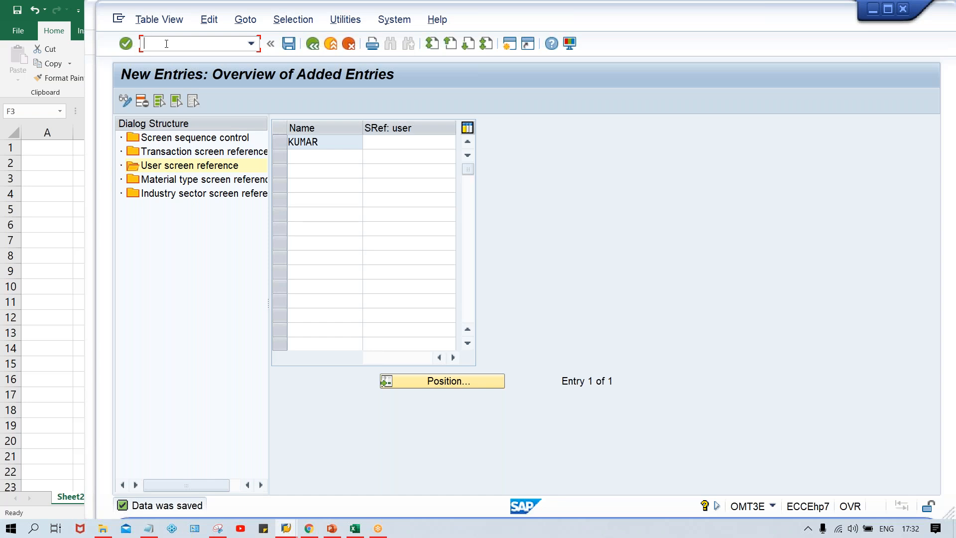
{"action": "type", "text": "/NSPRO"}
{"action": "key", "text": "Return"}
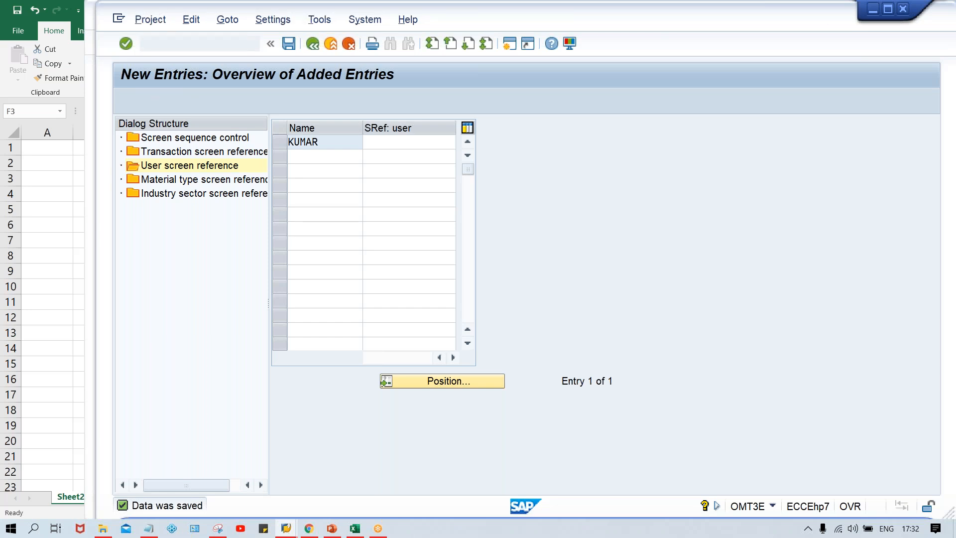
{"action": "left_click", "coordinate": [188, 100]}
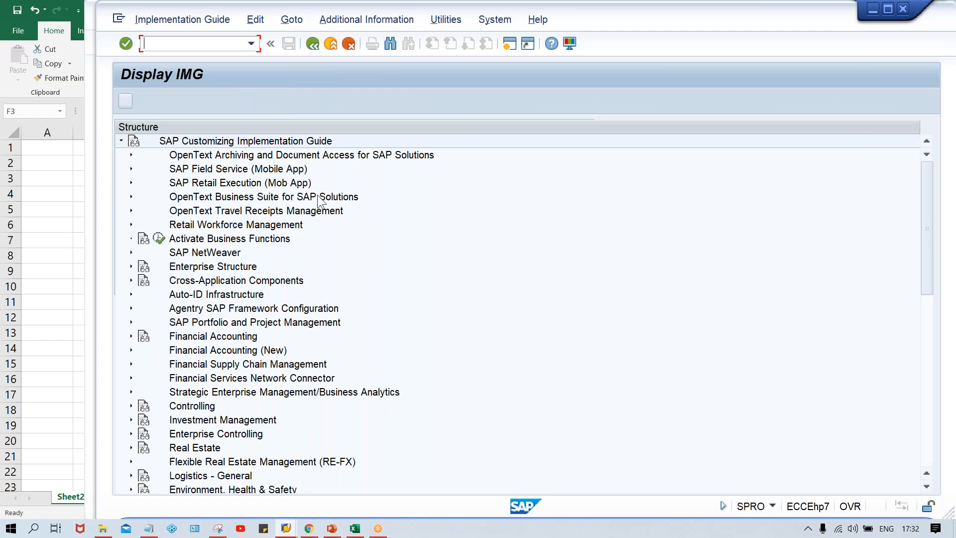
{"action": "left_click", "coordinate": [208, 351]}
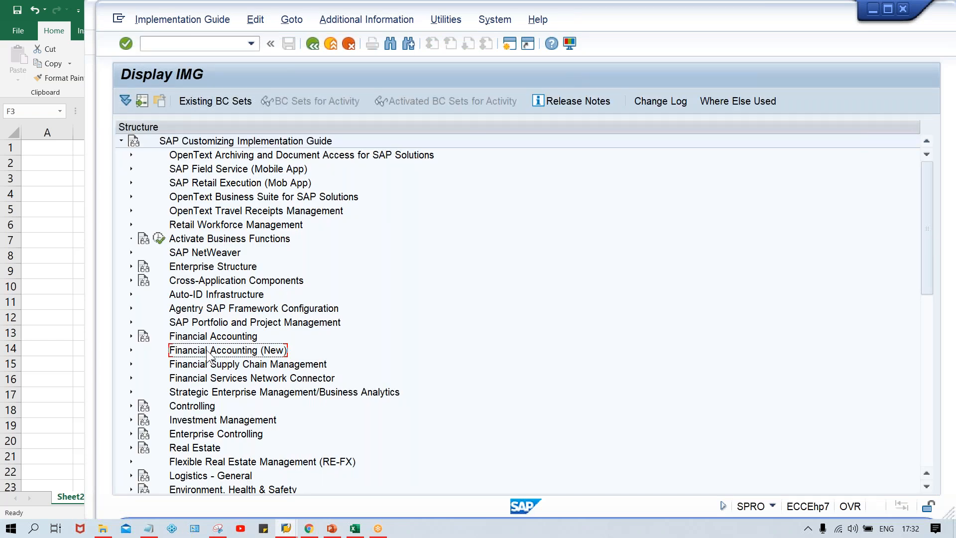
{"action": "scroll", "coordinate": [208, 351], "scroll_direction": "down", "scroll_amount": 3}
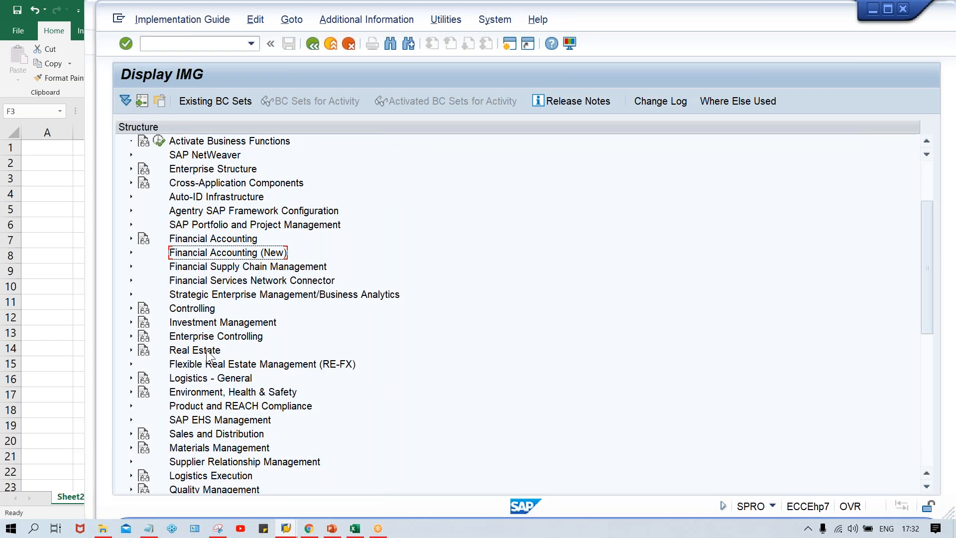
{"action": "left_click", "coordinate": [203, 368]}
{"action": "left_click", "coordinate": [221, 378]}
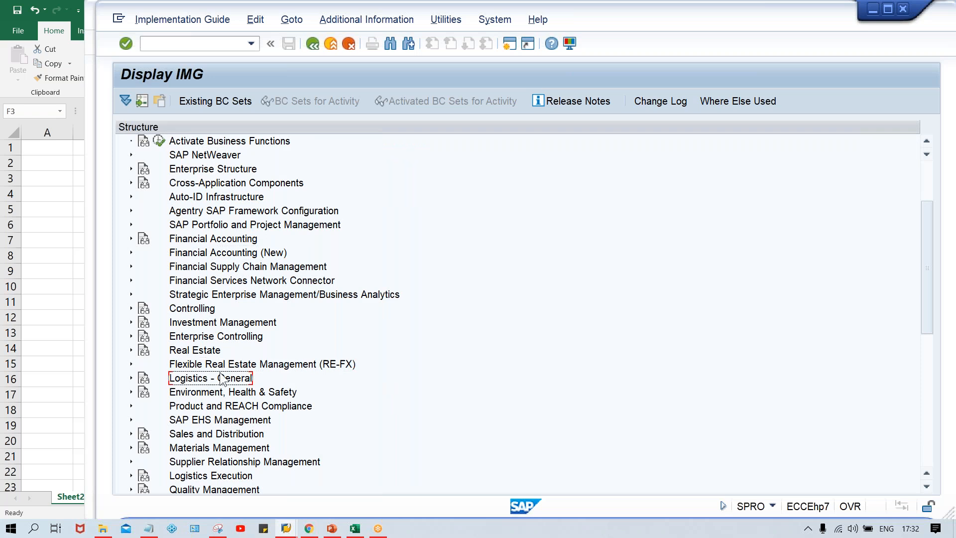
{"action": "double_click", "coordinate": [222, 379]}
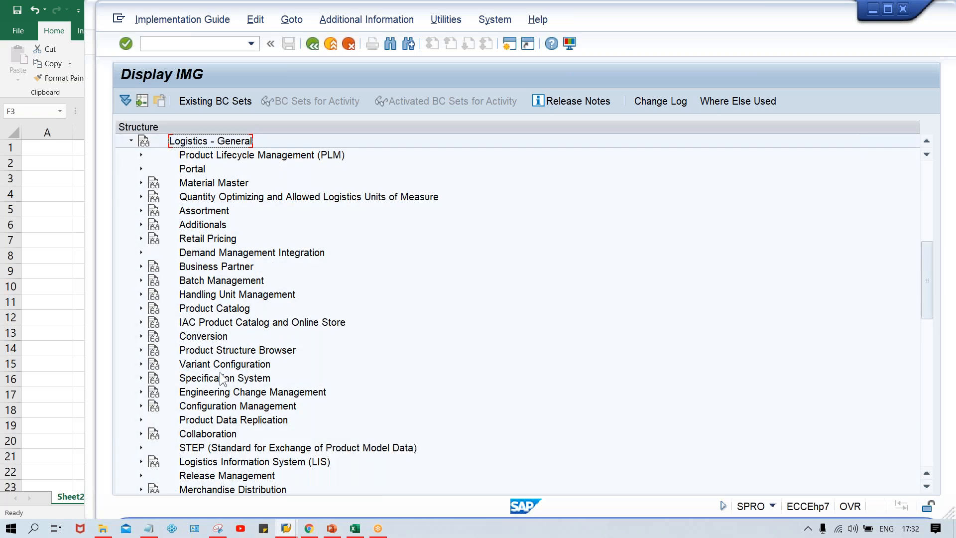
{"action": "key", "text": "Left"}
{"action": "key", "text": "Left"}
{"action": "key", "text": "Left"}
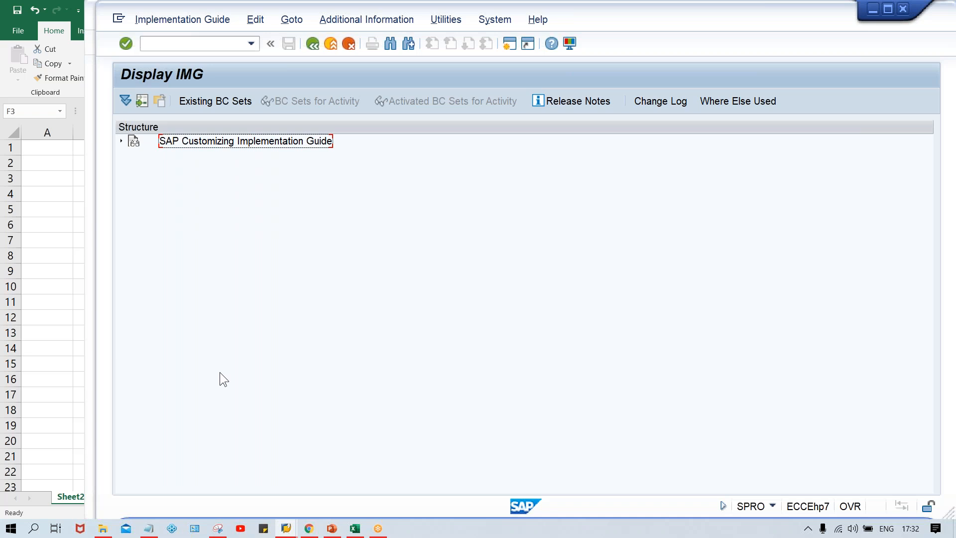
Expand the SAP Customizing Implementation Guide down to the contents of Logistics - General
{"action": "key", "text": "Right"}
{"action": "key", "text": "Down"}
{"action": "key", "text": "Down"}
{"action": "key", "text": "Down"}
{"action": "key", "text": "Down"}
{"action": "key", "text": "Down"}
{"action": "key", "text": "Down"}
{"action": "key", "text": "Down"}
{"action": "key", "text": "Down"}
{"action": "key", "text": "Down"}
{"action": "key", "text": "Down"}
{"action": "key", "text": "Down"}
{"action": "key", "text": "Down"}
{"action": "key", "text": "Down"}
{"action": "key", "text": "Down"}
{"action": "key", "text": "Down"}
{"action": "key", "text": "Down"}
{"action": "key", "text": "Down"}
{"action": "key", "text": "Down"}
{"action": "key", "text": "Down"}
{"action": "key", "text": "Down"}
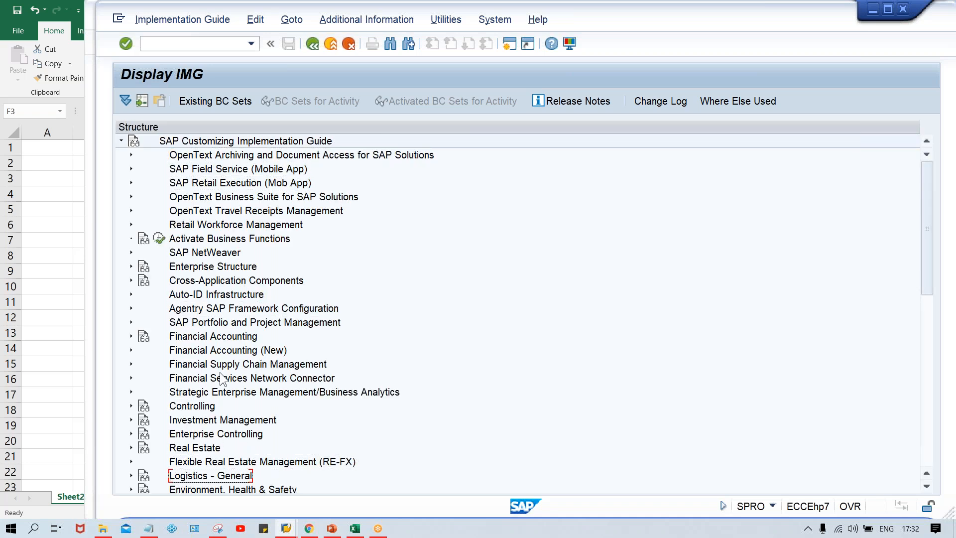
{"action": "key", "text": "Down"}
{"action": "key", "text": "Down"}
{"action": "key", "text": "Up"}
{"action": "key", "text": "Up"}
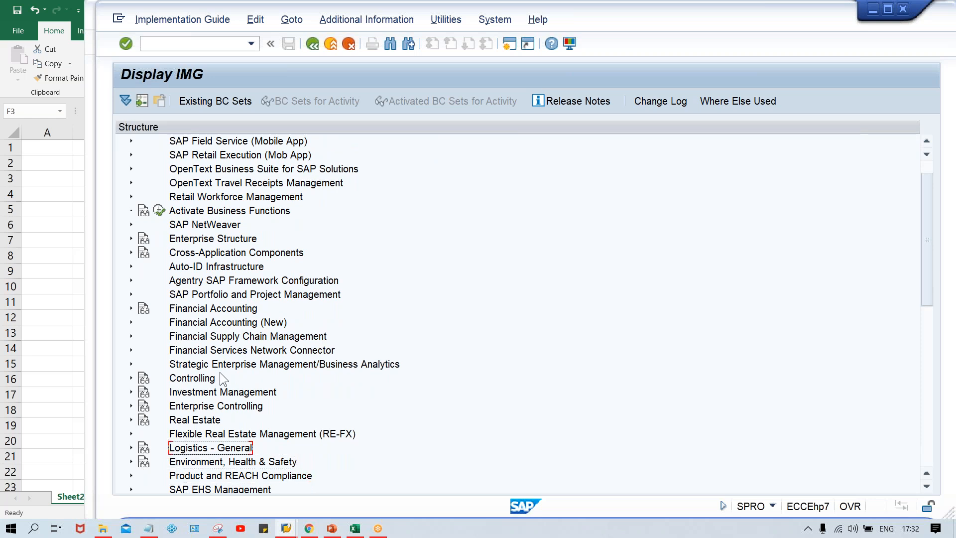
{"action": "key", "text": "Right"}
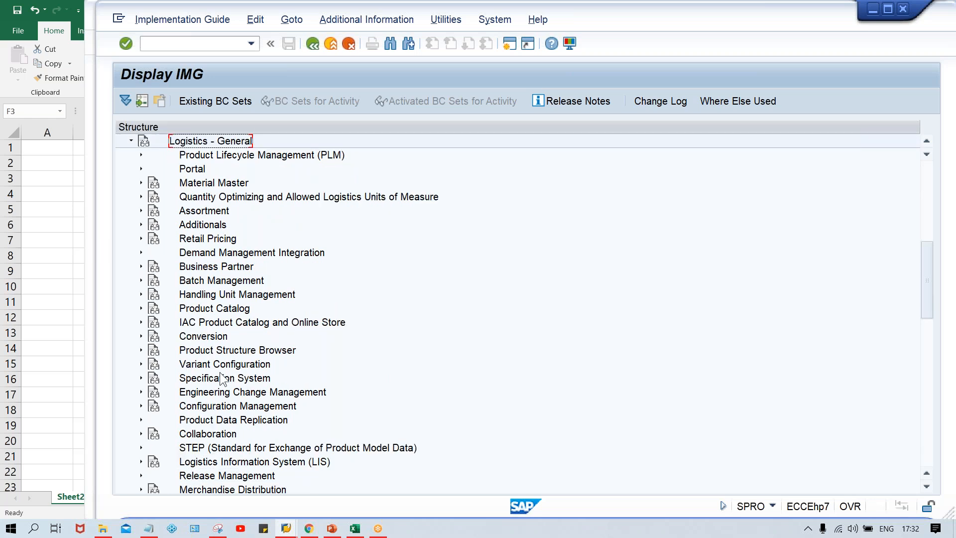
Within Logistics - General, expand Tax on Goods Movements and its India node to reach Basic Settings
{"action": "key", "text": "Down"}
{"action": "key", "text": "Down"}
{"action": "key", "text": "Down"}
{"action": "key", "text": "Down"}
{"action": "key", "text": "Down"}
{"action": "key", "text": "Down"}
{"action": "key", "text": "Down"}
{"action": "key", "text": "Down"}
{"action": "key", "text": "Down"}
{"action": "key", "text": "Down"}
{"action": "key", "text": "Down"}
{"action": "key", "text": "Down"}
{"action": "key", "text": "Down"}
{"action": "key", "text": "Down"}
{"action": "key", "text": "Down"}
{"action": "key", "text": "Down"}
{"action": "key", "text": "Down"}
{"action": "key", "text": "Down"}
{"action": "key", "text": "Down"}
{"action": "key", "text": "Down"}
{"action": "key", "text": "Down"}
{"action": "key", "text": "Down"}
{"action": "key", "text": "Down"}
{"action": "key", "text": "Down"}
{"action": "key", "text": "Down"}
{"action": "key", "text": "Down"}
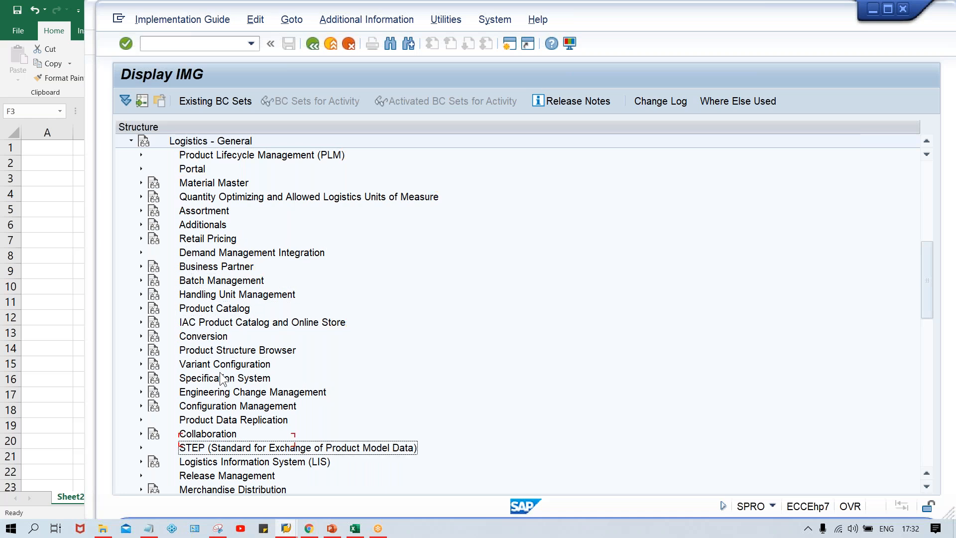
{"action": "key", "text": "Down"}
{"action": "key", "text": "Down"}
{"action": "key", "text": "Down"}
{"action": "key", "text": "Down"}
{"action": "key", "text": "Down"}
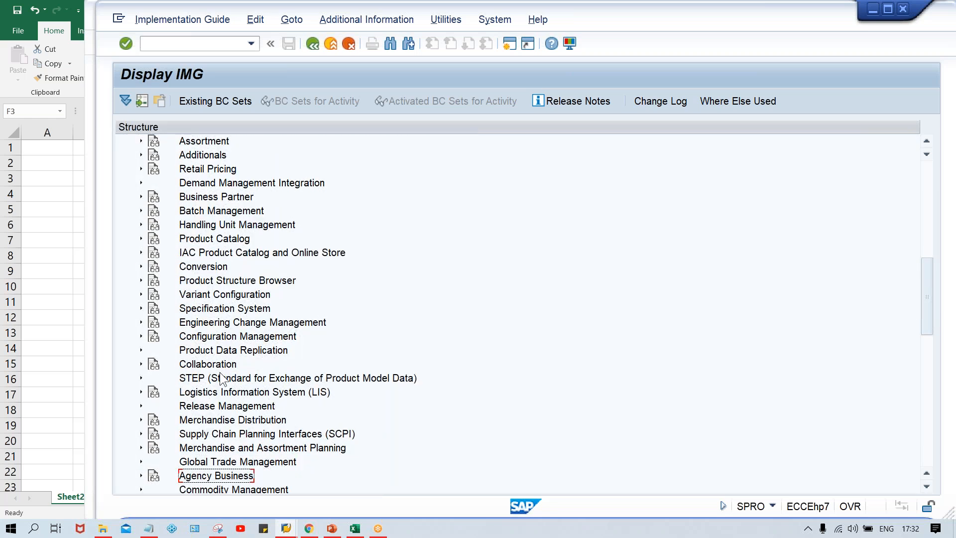
{"action": "key", "text": "Down"}
{"action": "key", "text": "Down"}
{"action": "key", "text": "Down"}
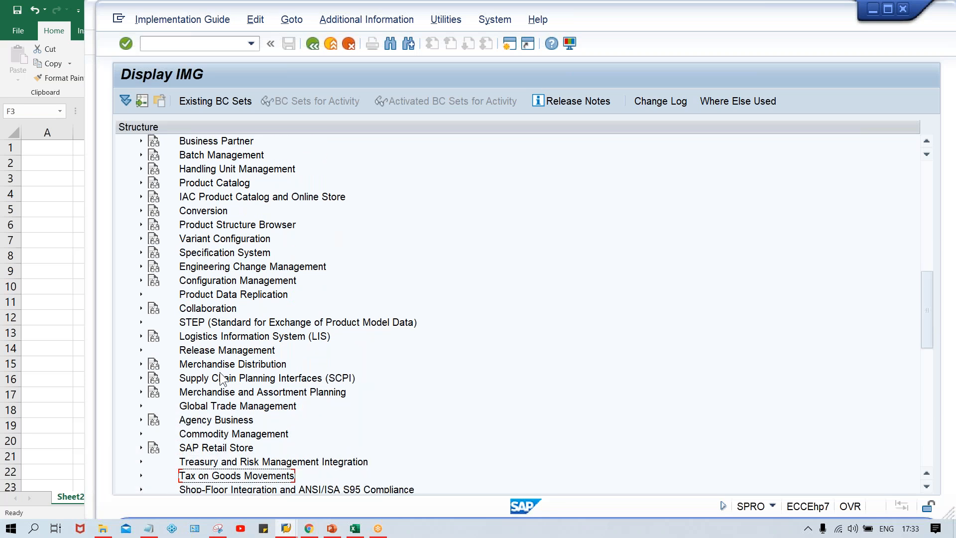
{"action": "key", "text": "Up"}
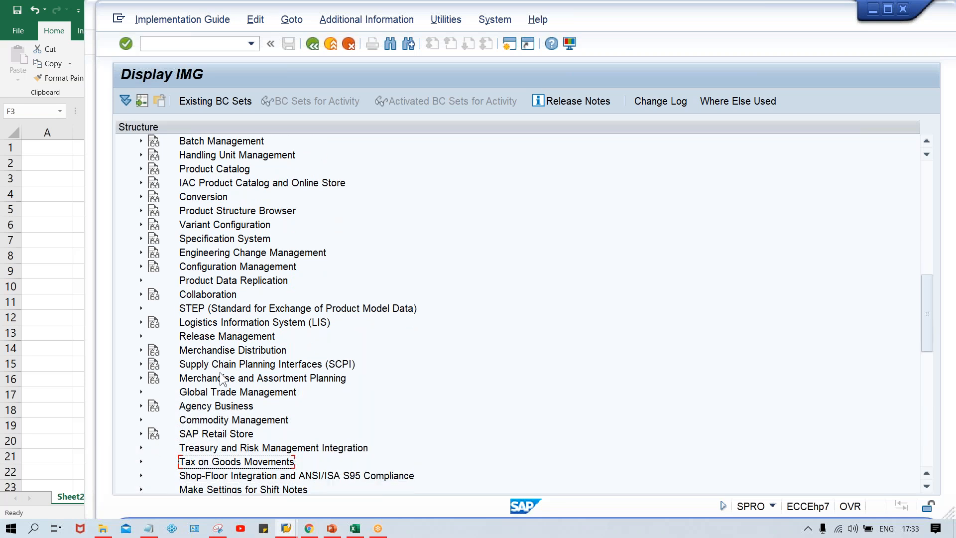
{"action": "key", "text": "Right"}
{"action": "key", "text": "Down"}
{"action": "key", "text": "Down"}
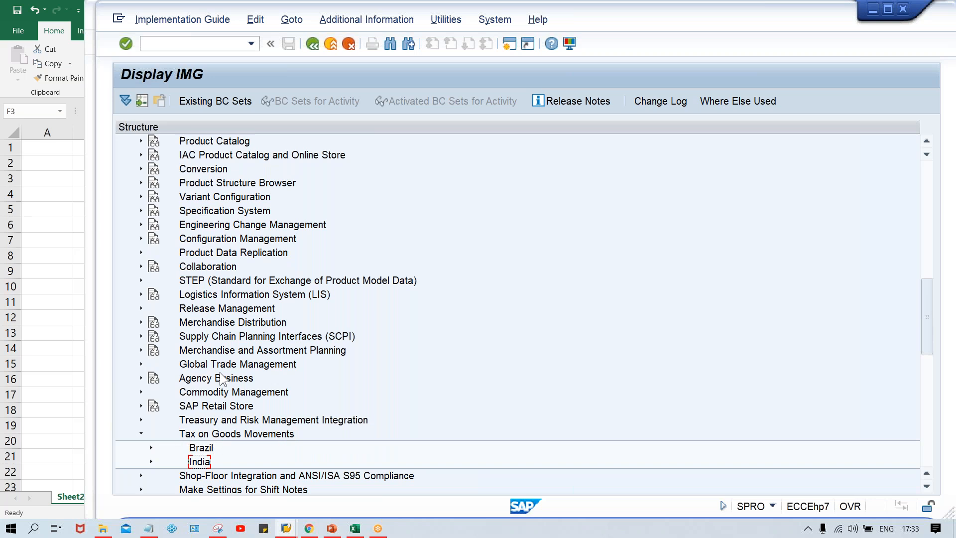
{"action": "key", "text": "Right"}
{"action": "key", "text": "Down"}
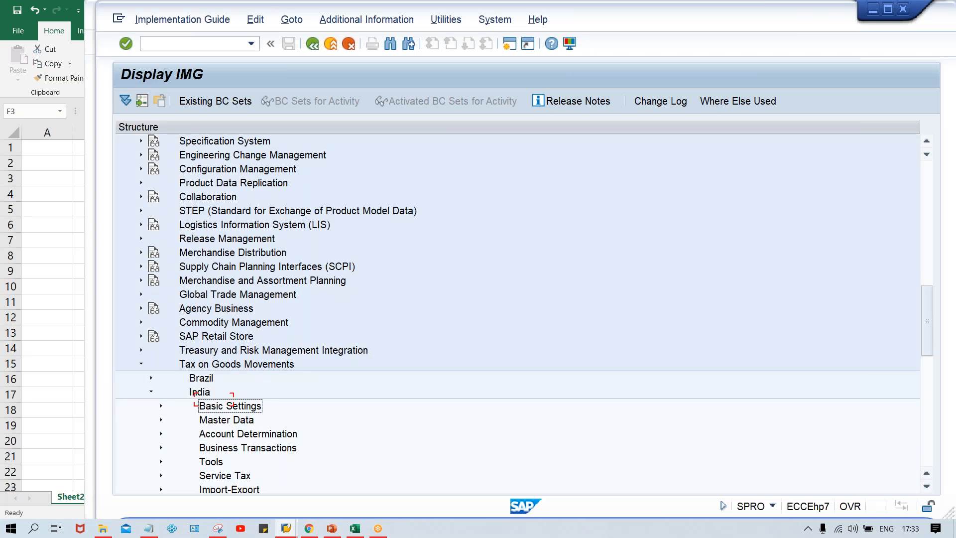
Expand India's Basic Settings and execute the Maintain Company Code Settings activity
{"action": "key", "text": "Right"}
{"action": "key", "text": "Down"}
{"action": "key", "text": "Down"}
{"action": "key", "text": "Left"}
{"action": "key", "text": "Return"}
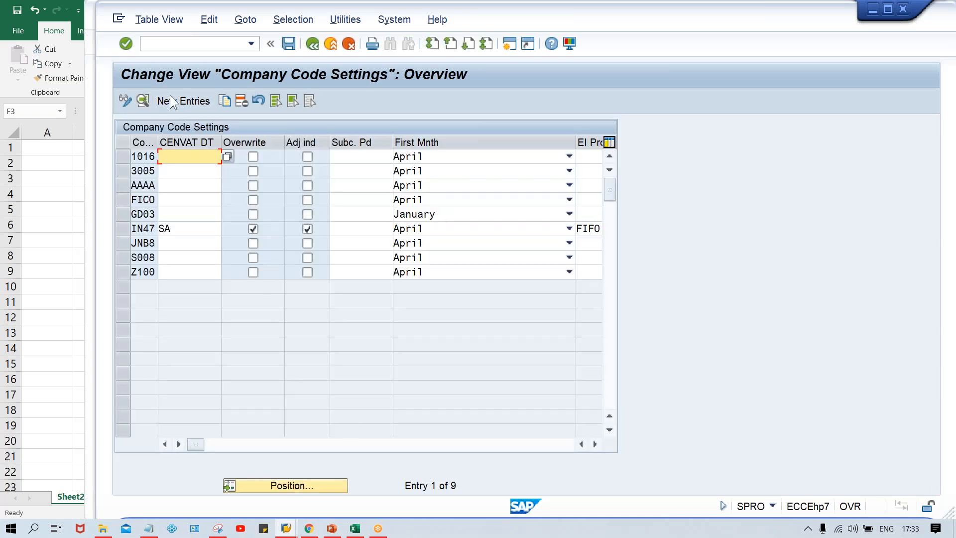
Add a company code settings entry for TM00 with April as first month, and save it under the TATA MOTOR customizing request
{"action": "left_click", "coordinate": [187, 101]}
{"action": "left_click", "coordinate": [235, 129]}
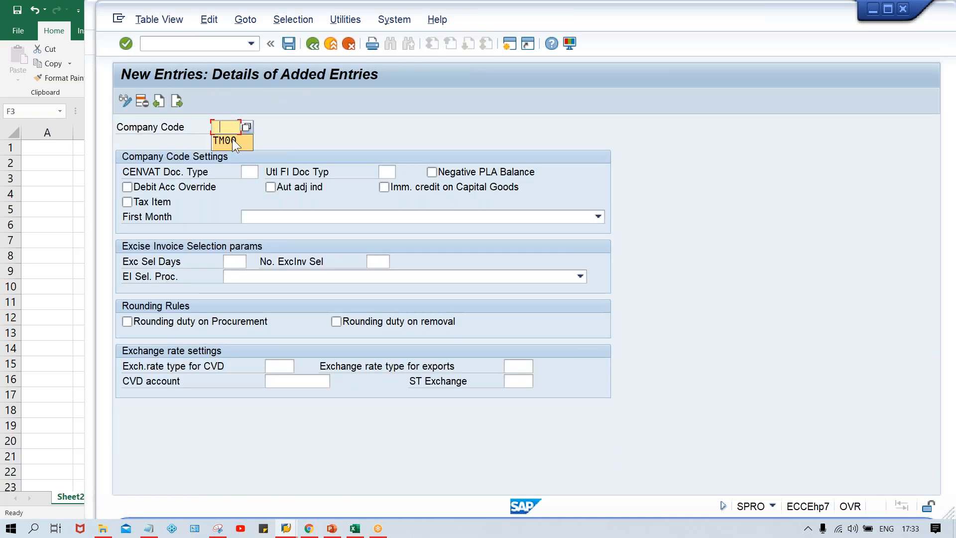
{"action": "left_click", "coordinate": [281, 216]}
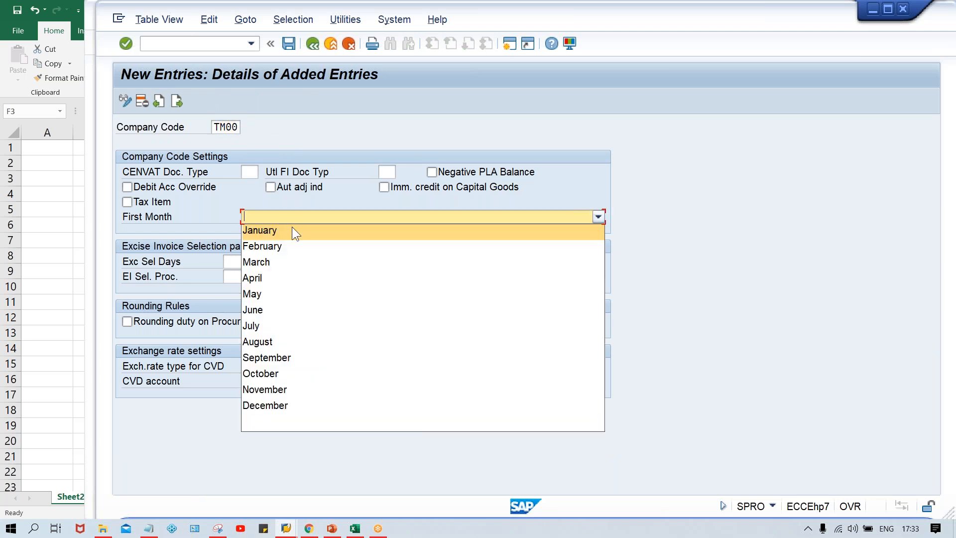
{"action": "left_click", "coordinate": [274, 279]}
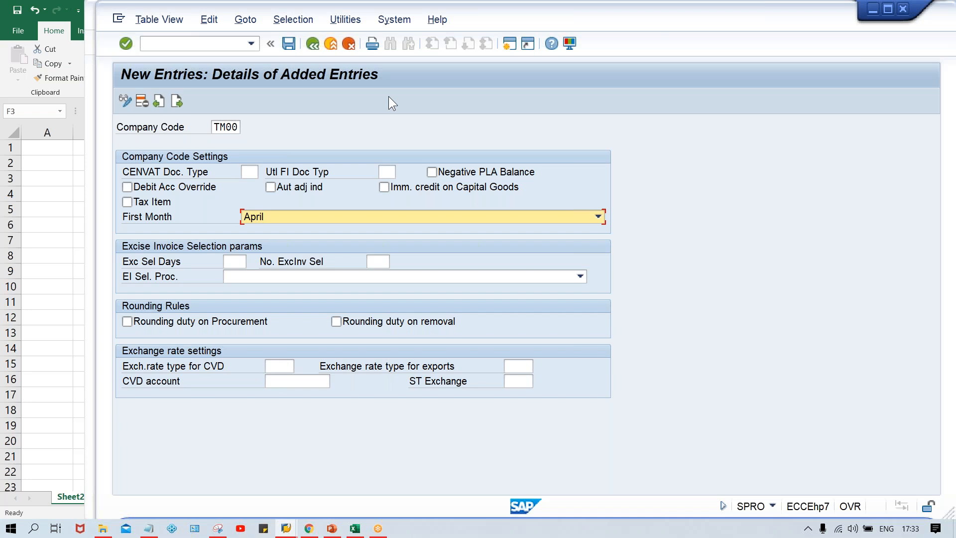
{"action": "key", "text": "ctrl+s"}
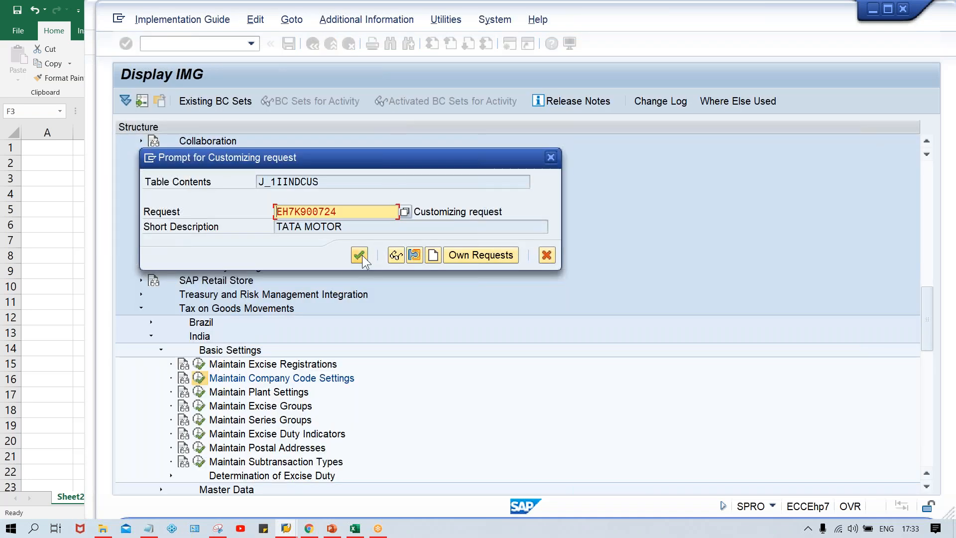
{"action": "left_click", "coordinate": [363, 255]}
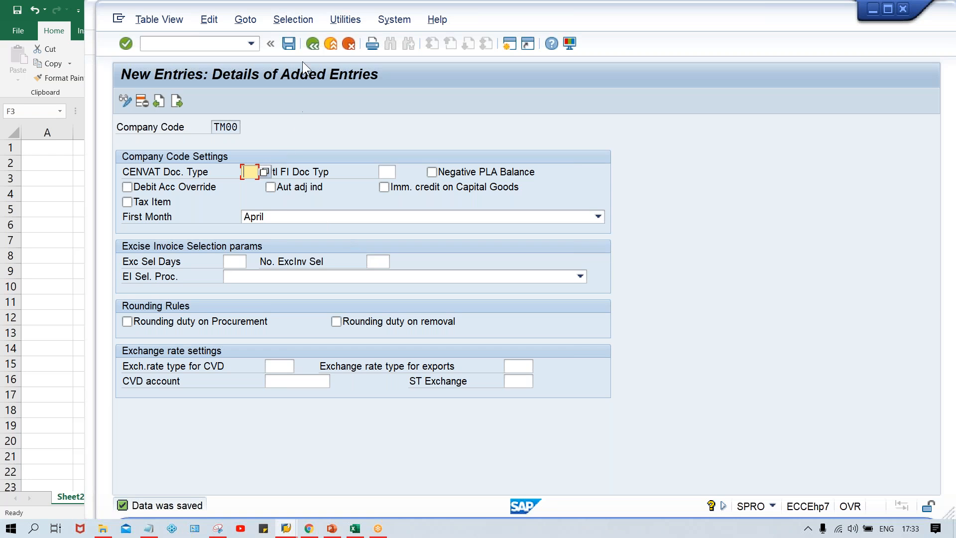
{"action": "left_click", "coordinate": [311, 47]}
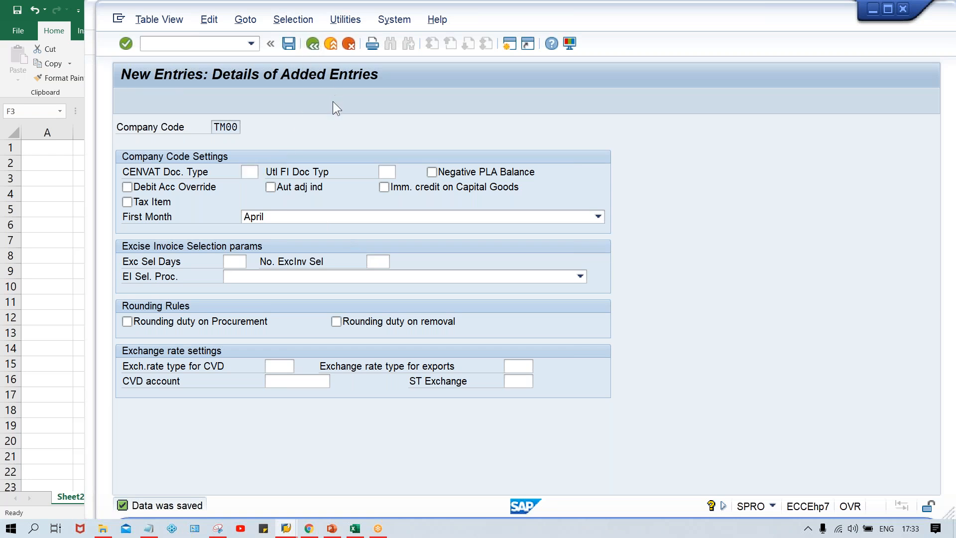
Return to the open vendor invoice for TM00 and post it, accepting the section code information
{"action": "left_click", "coordinate": [288, 529]}
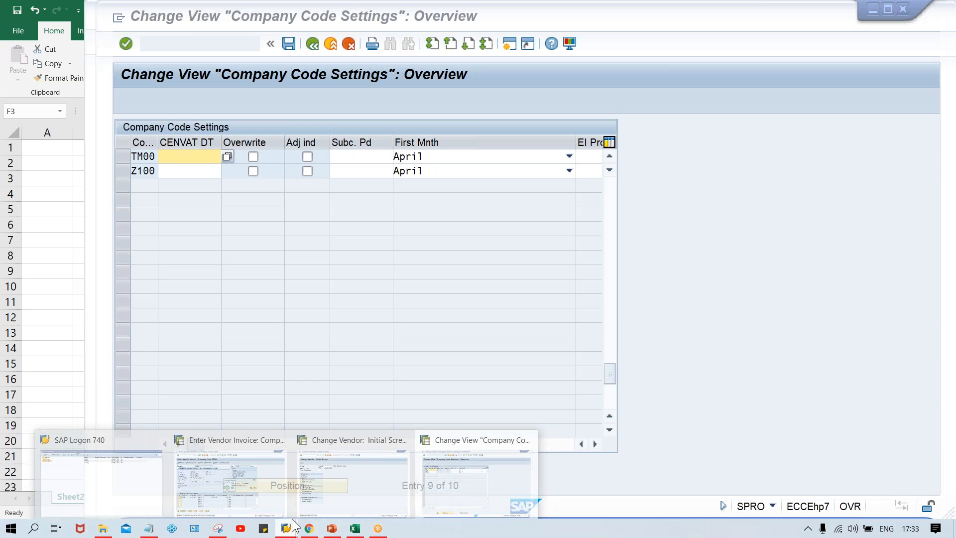
{"action": "left_click", "coordinate": [276, 468]}
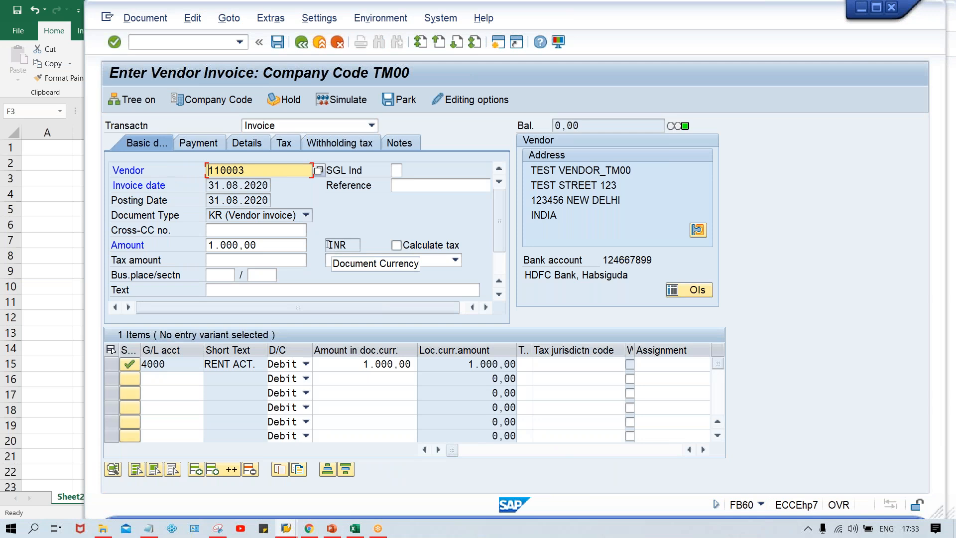
{"action": "key", "text": "Return"}
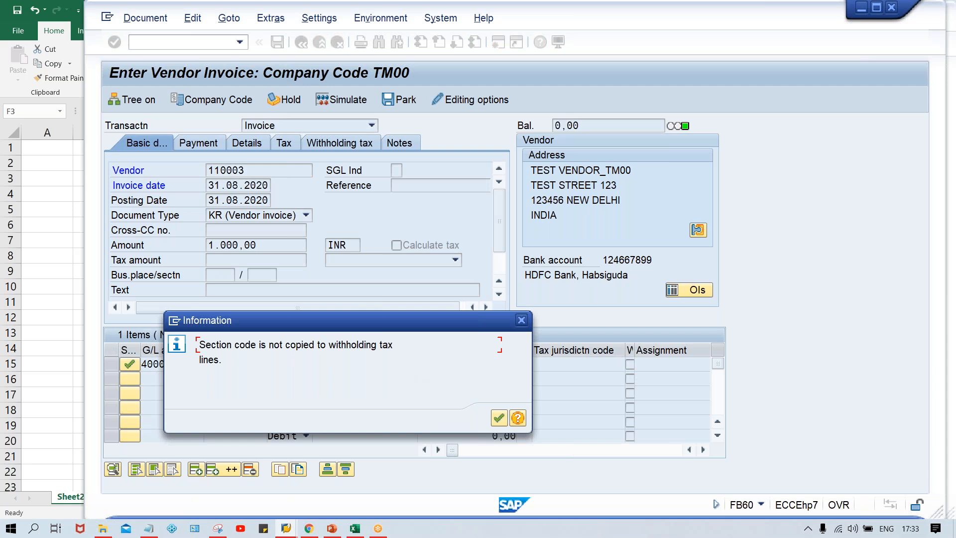
{"action": "key", "text": "Return"}
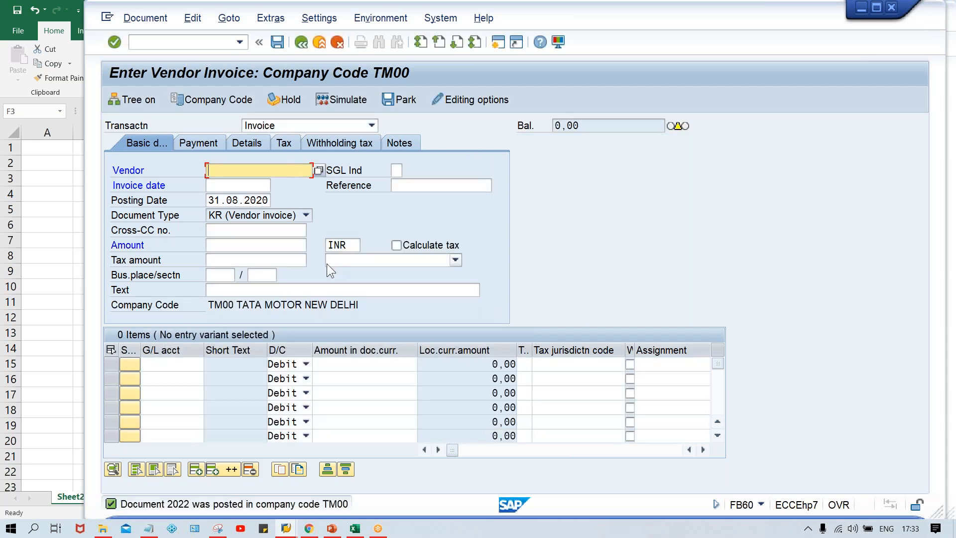
Display the posted vendor invoice and examine the amounts of its vendor, rent and withholding tax line items
{"action": "left_click", "coordinate": [136, 17]}
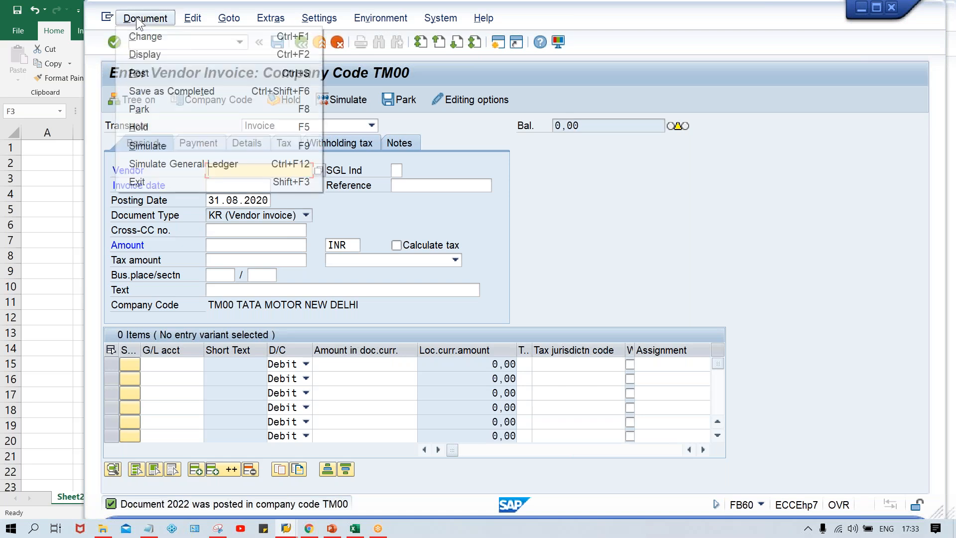
{"action": "left_click", "coordinate": [172, 55]}
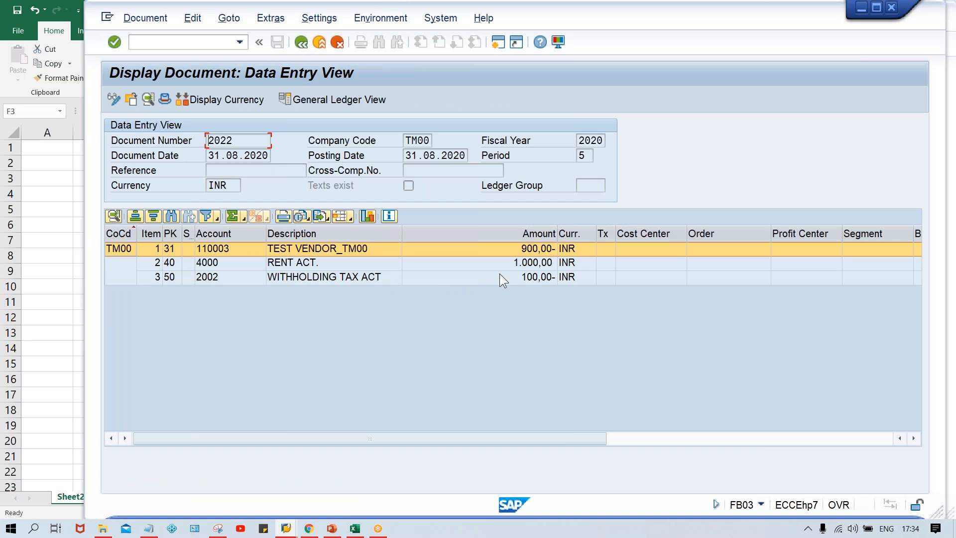
{"action": "left_click", "coordinate": [507, 247]}
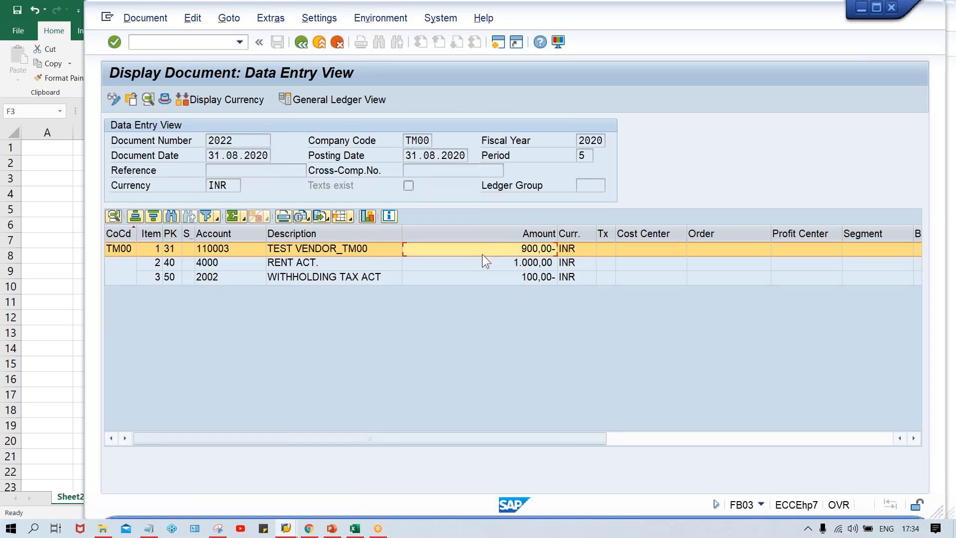
{"action": "left_click", "coordinate": [470, 258]}
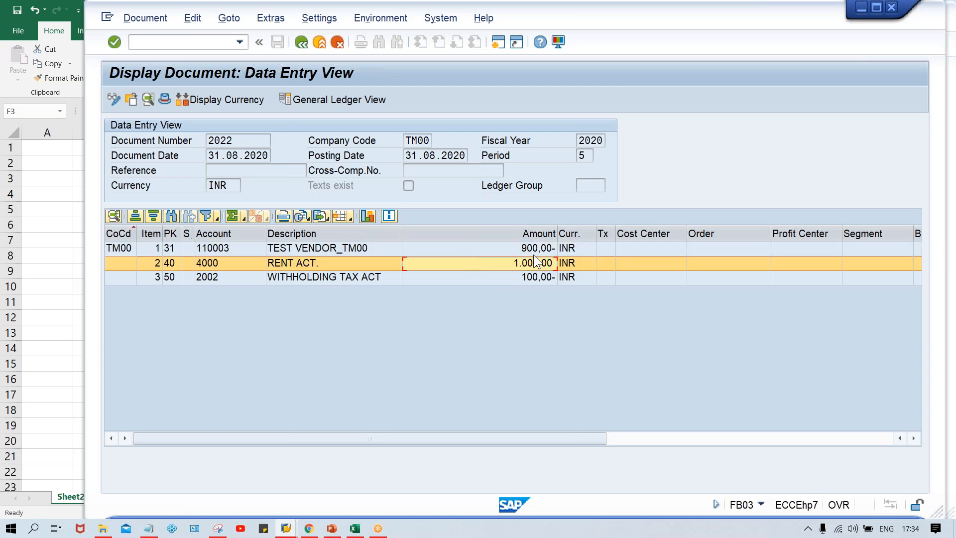
{"action": "left_click", "coordinate": [517, 289]}
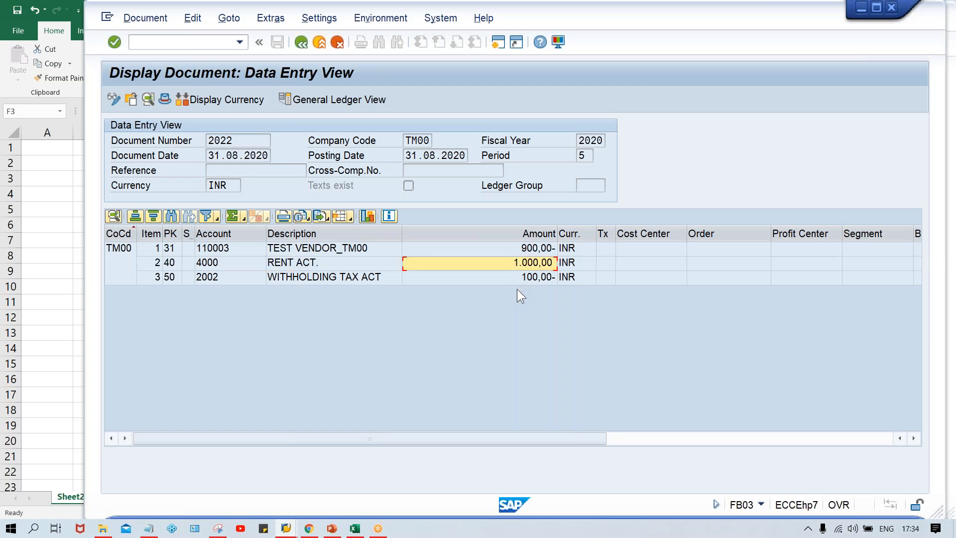
Compare the withholding tax line with the vendor line in the displayed invoice document
{"action": "left_click", "coordinate": [512, 279]}
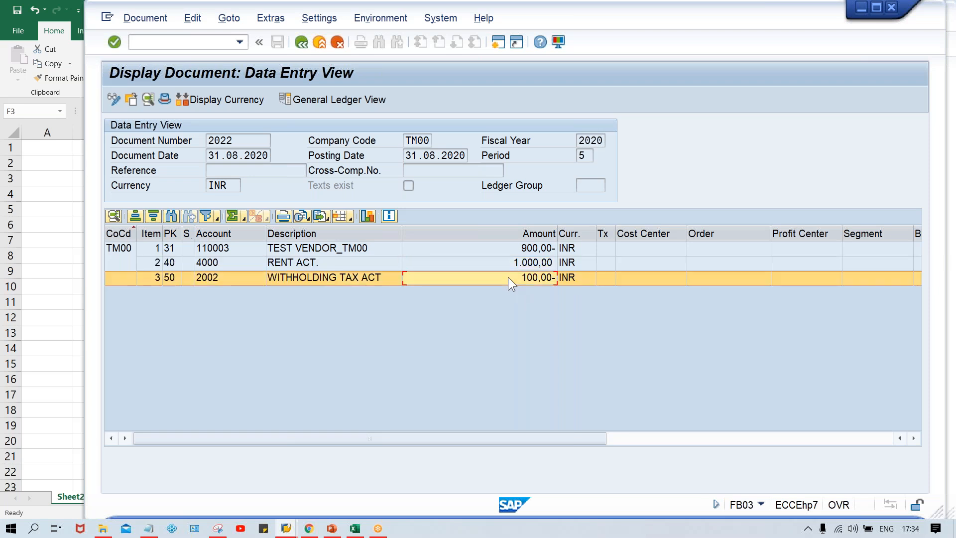
{"action": "left_click", "coordinate": [509, 249]}
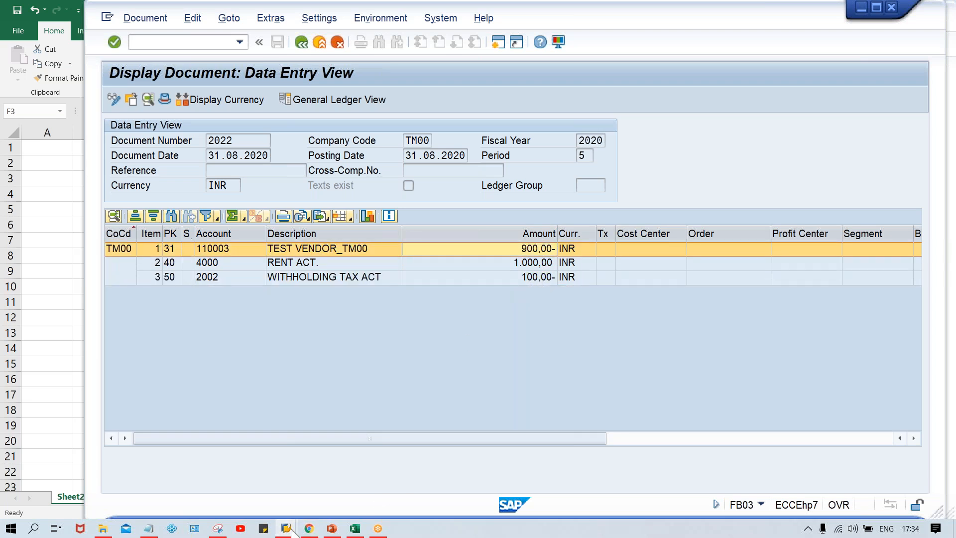
{"action": "left_click", "coordinate": [469, 280]}
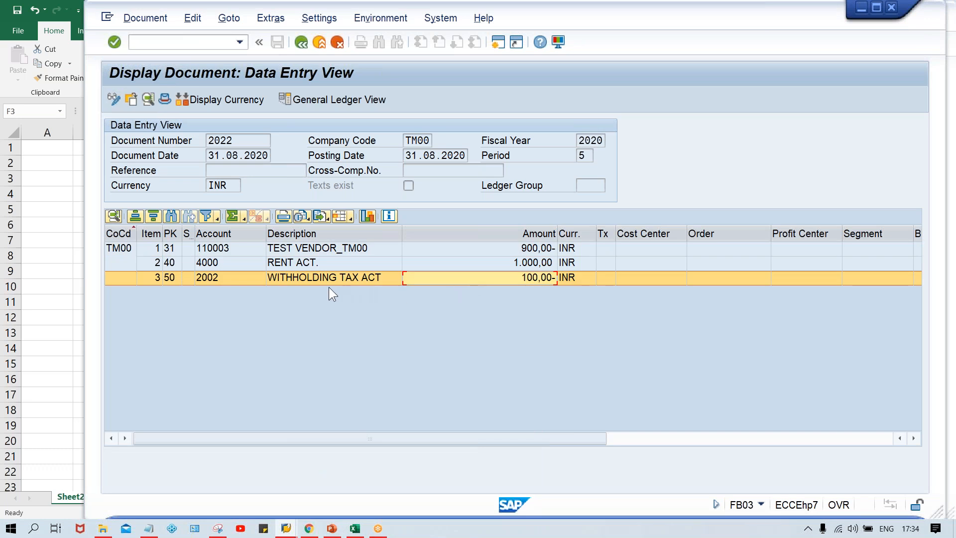
{"action": "left_click", "coordinate": [309, 279]}
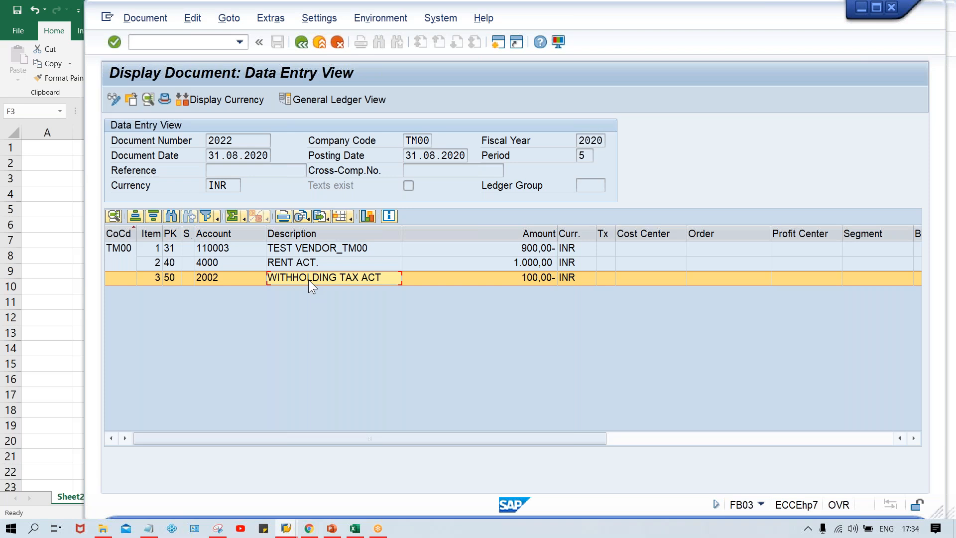
Start a new FB60 vendor invoice in TM00 for the test vendor, with 31.08.2020 as the invoice date
{"action": "left_click", "coordinate": [174, 43]}
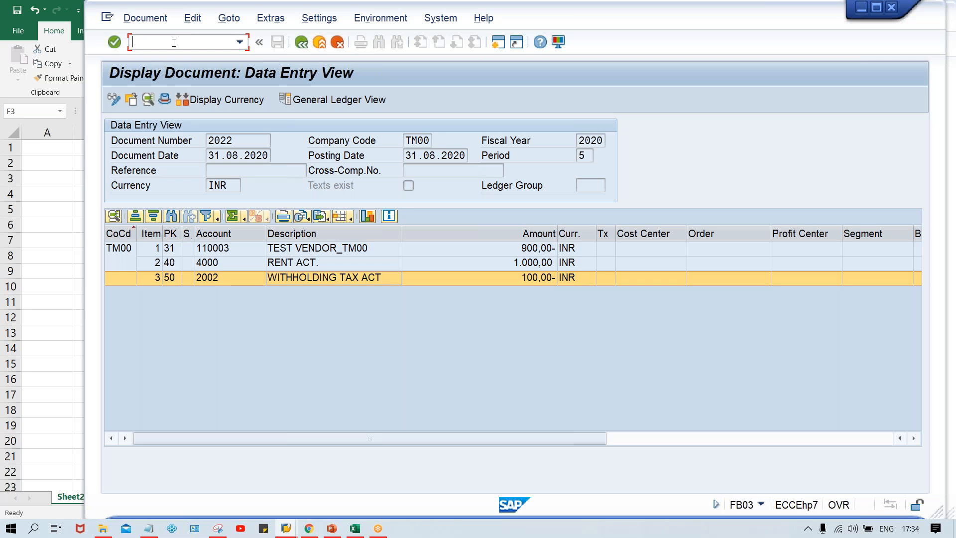
{"action": "type", "text": "/NFB60"}
{"action": "key", "text": "Return"}
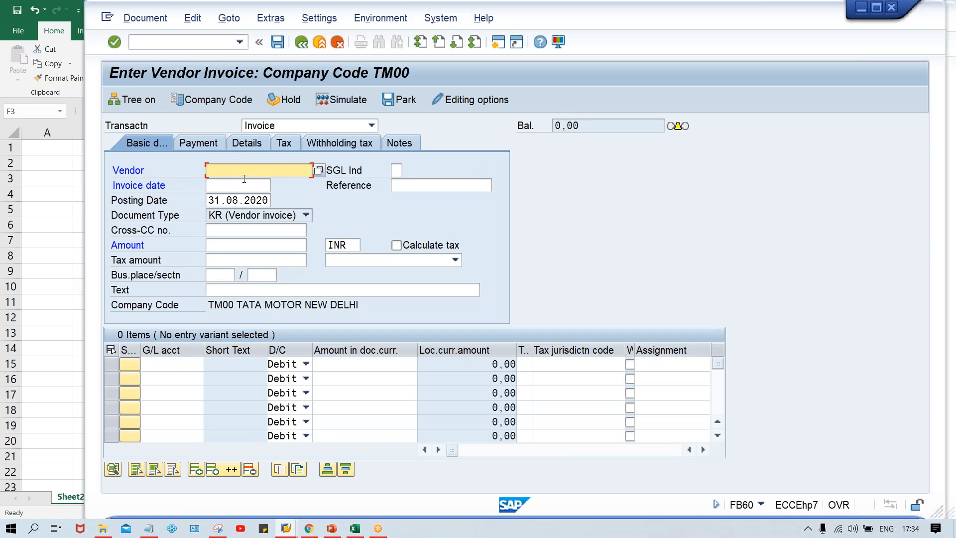
{"action": "left_click", "coordinate": [244, 178]}
{"action": "left_click", "coordinate": [243, 180]}
{"action": "left_click", "coordinate": [239, 185]}
{"action": "left_click", "coordinate": [239, 186]}
{"action": "left_click", "coordinate": [241, 199]}
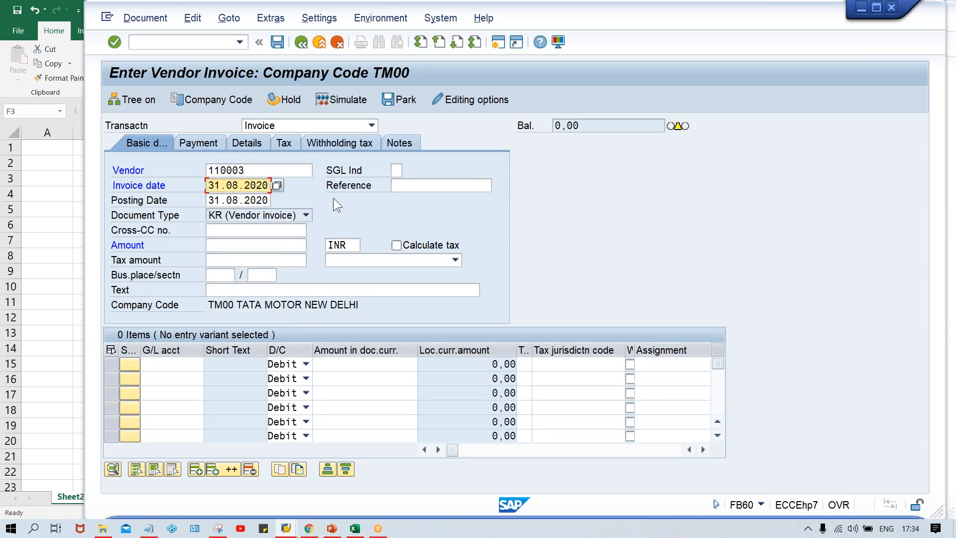
{"action": "key", "text": "Return"}
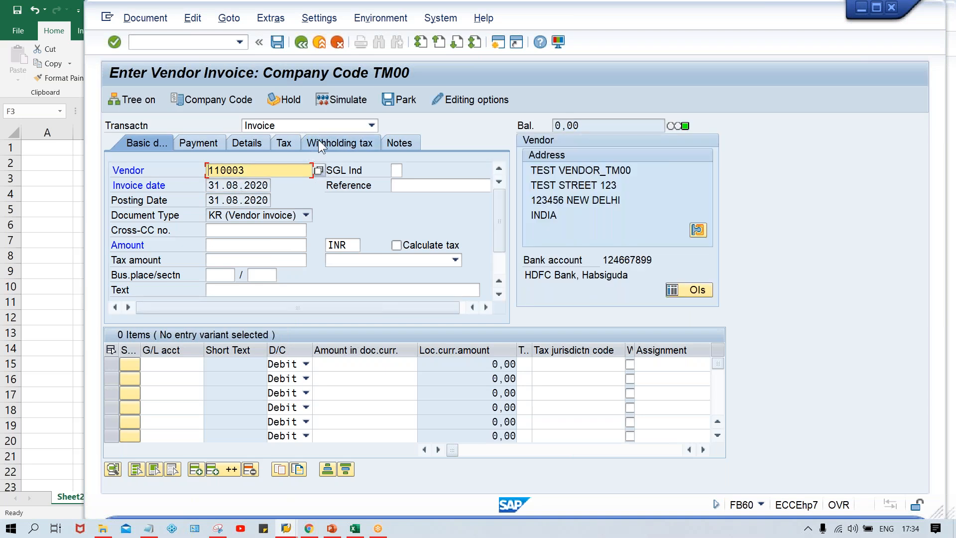
Enter the invoice amount of 1000 INR and a debit line of 1000 on rent G/L account 4000
{"action": "left_click", "coordinate": [340, 146]}
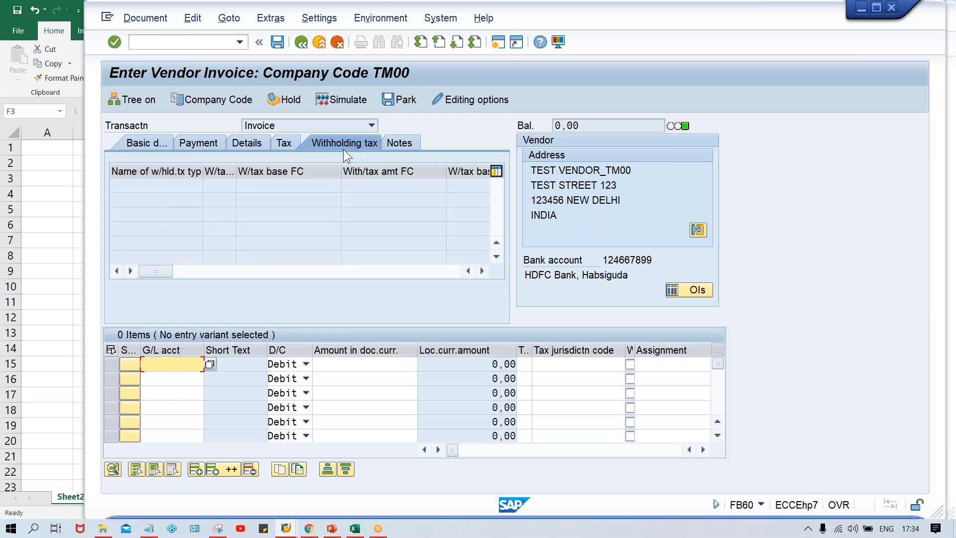
{"action": "left_click", "coordinate": [136, 145]}
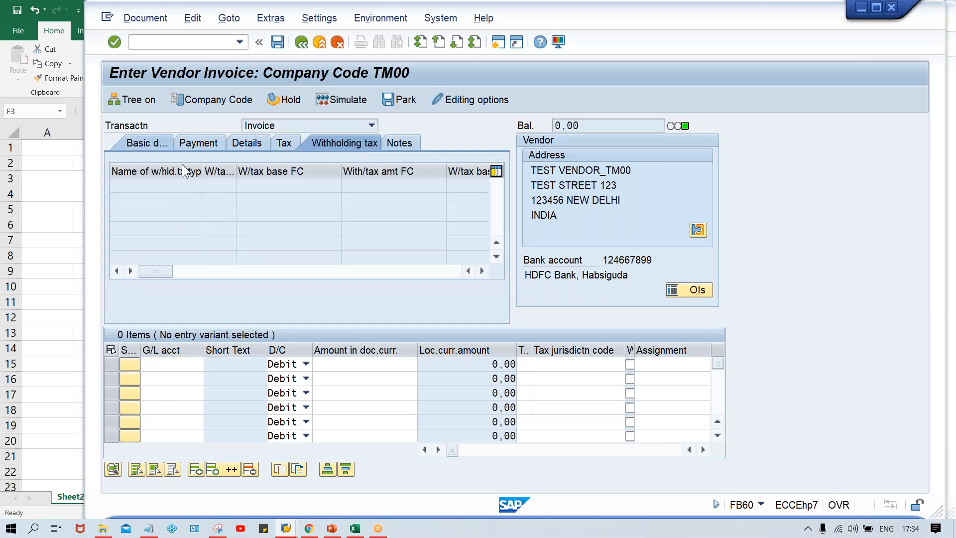
{"action": "left_click", "coordinate": [239, 245]}
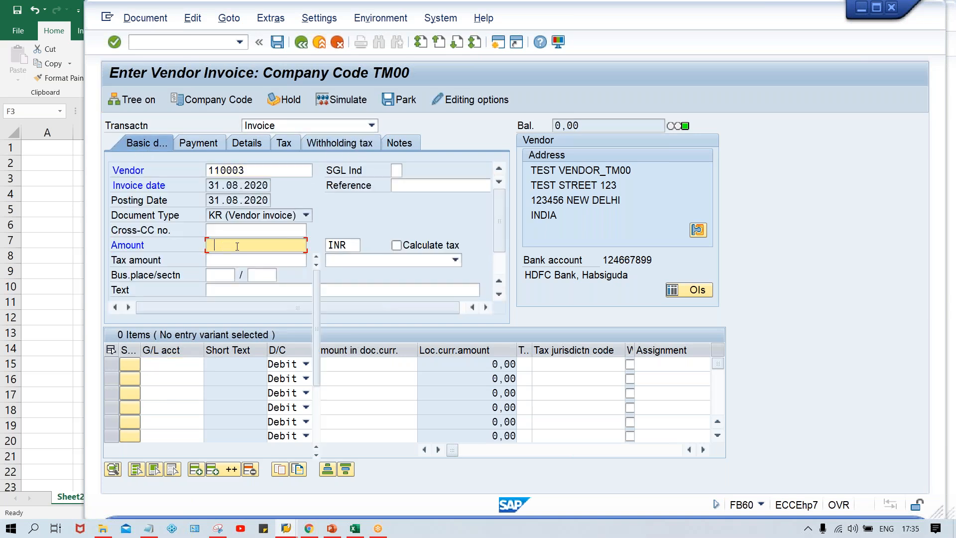
{"action": "left_click", "coordinate": [244, 258]}
{"action": "left_click", "coordinate": [167, 366]}
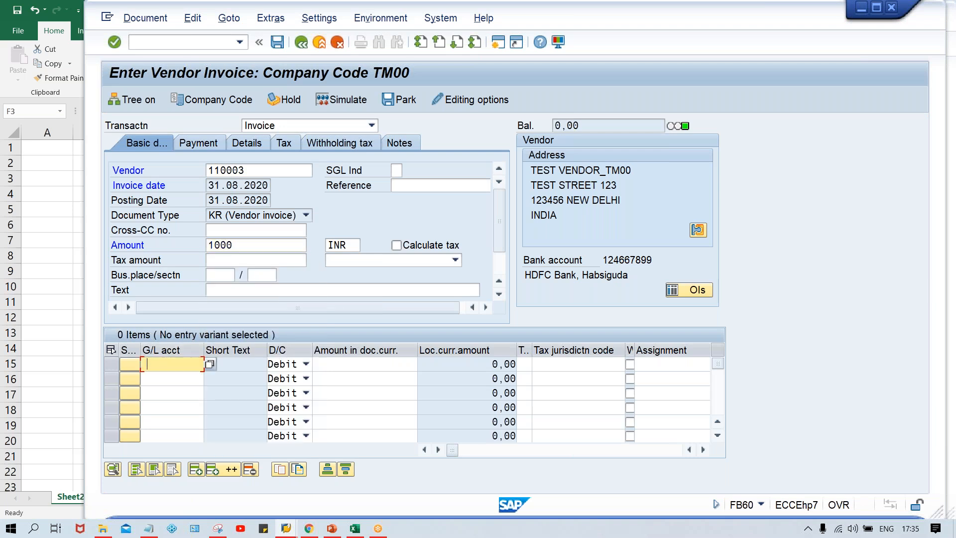
{"action": "left_click", "coordinate": [155, 139]}
{"action": "left_click", "coordinate": [364, 364]}
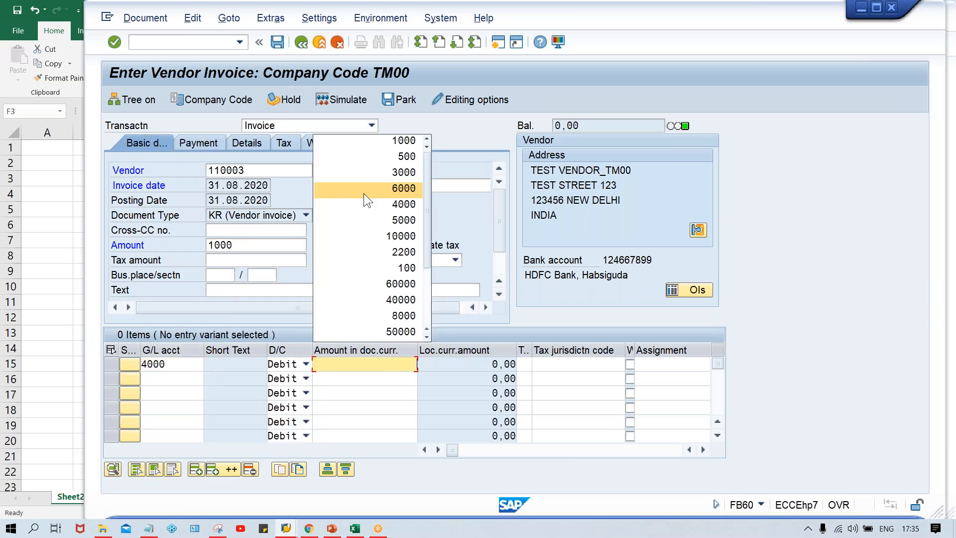
{"action": "left_click", "coordinate": [378, 141]}
{"action": "key", "text": "Return"}
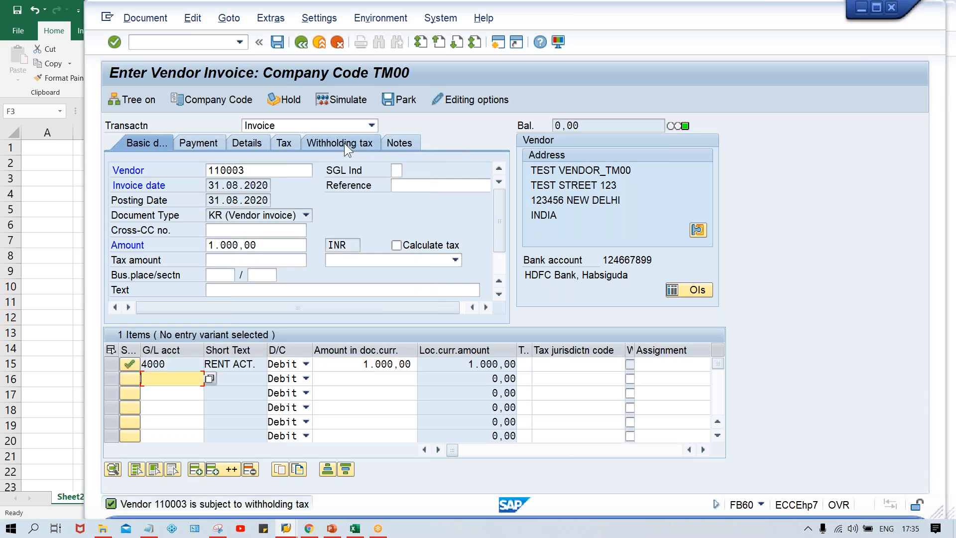
Examine the invoice's withholding tax details across all columns, including the tax code and withholding tax type
{"action": "left_click", "coordinate": [359, 145]}
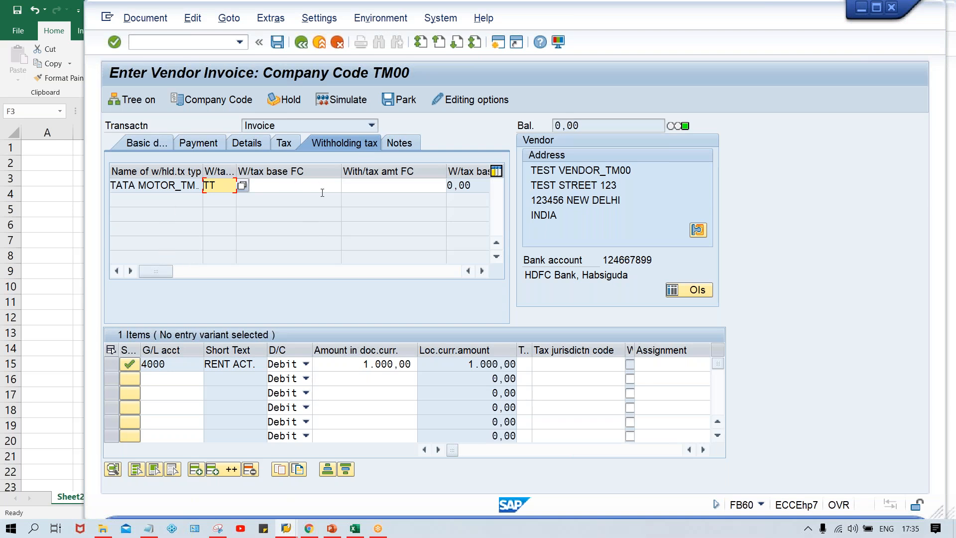
{"action": "left_click", "coordinate": [483, 273]}
{"action": "left_click", "coordinate": [482, 273]}
{"action": "left_click", "coordinate": [483, 271]}
{"action": "left_click", "coordinate": [483, 271]}
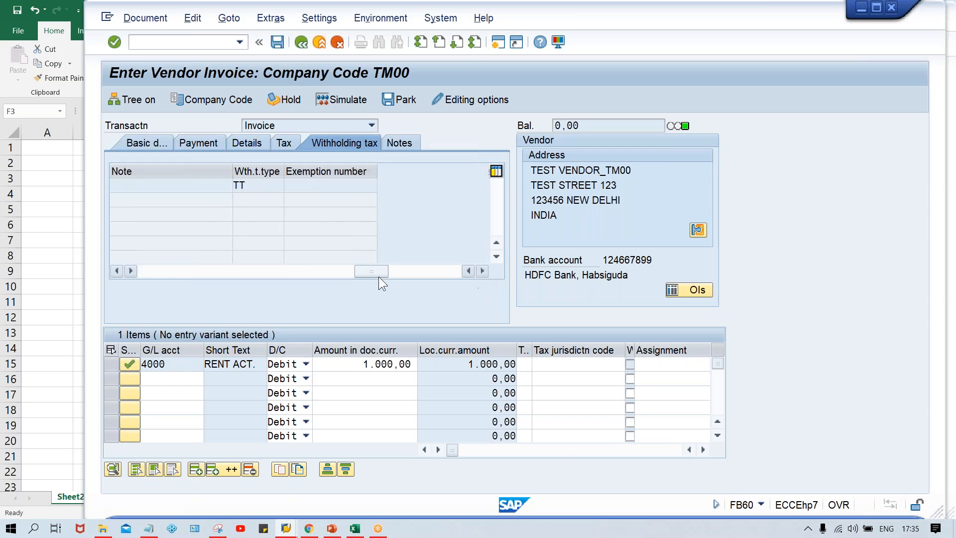
{"action": "left_click", "coordinate": [263, 182]}
{"action": "left_click_drag", "start_coordinate": [378, 274], "coordinate": [166, 280]}
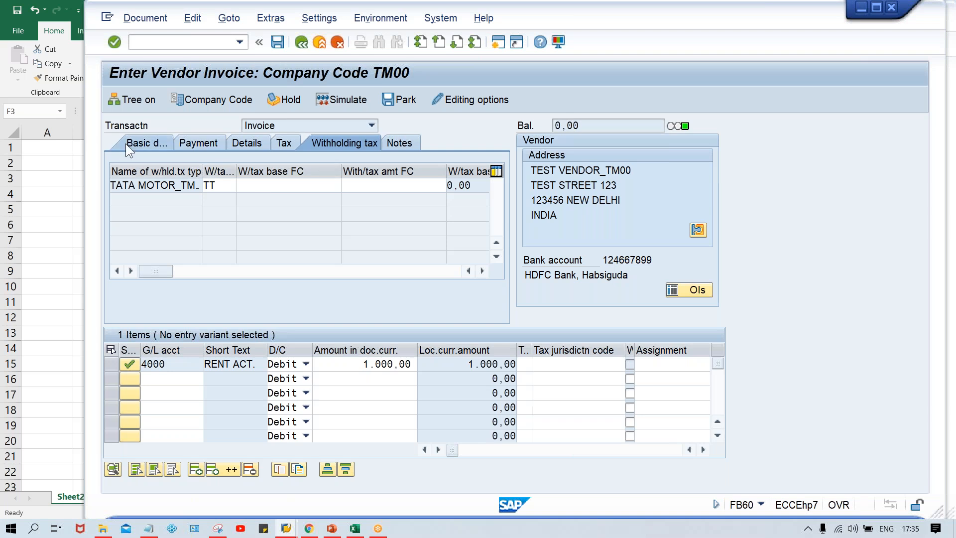
Simulate the vendor invoice from its basic data and review the amounts of the vendor, rent and withholding tax items
{"action": "left_click", "coordinate": [147, 143]}
{"action": "left_click_drag", "start_coordinate": [252, 170], "coordinate": [194, 178]}
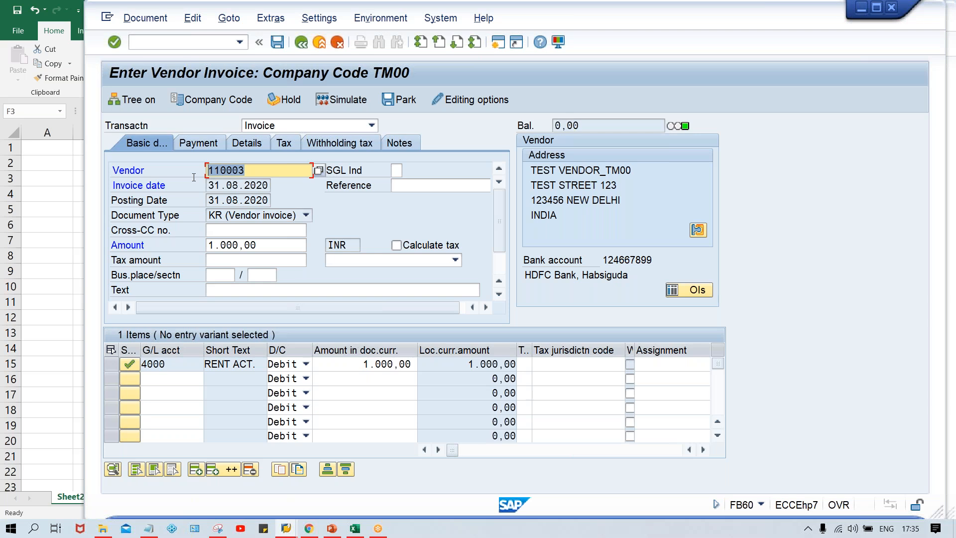
{"action": "left_click", "coordinate": [337, 101]}
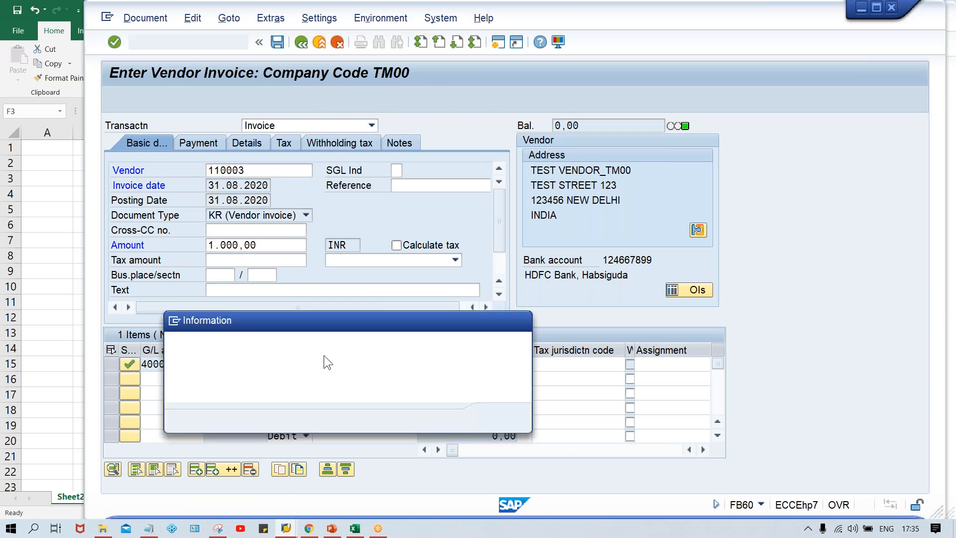
{"action": "key", "text": "Return"}
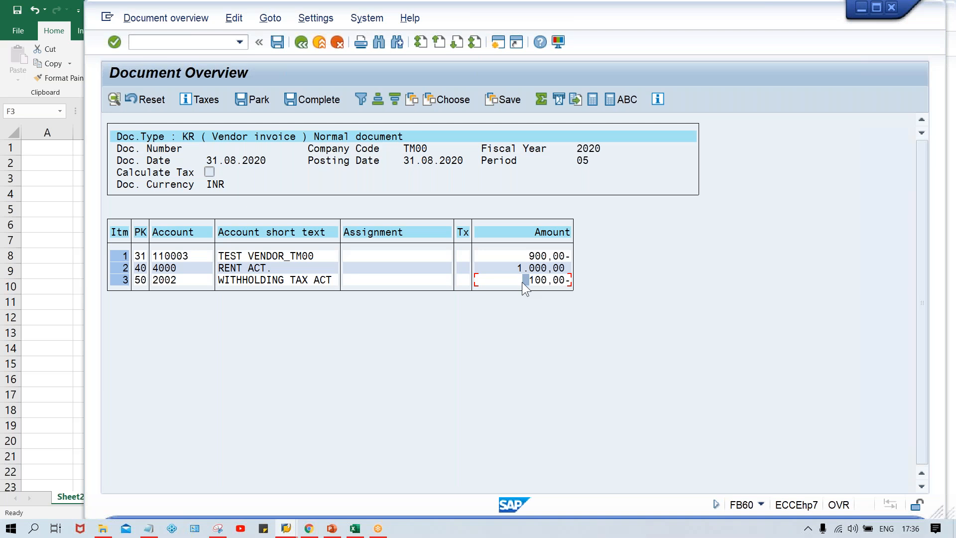
{"action": "left_click", "coordinate": [520, 254]}
Display the test vendor's open line items for TM00 with FBL1N at key date 31.08.2020 and examine document 2022's amount
{"action": "left_click", "coordinate": [192, 43]}
{"action": "type", "text": "/NFBL1N"}
{"action": "key", "text": "Return"}
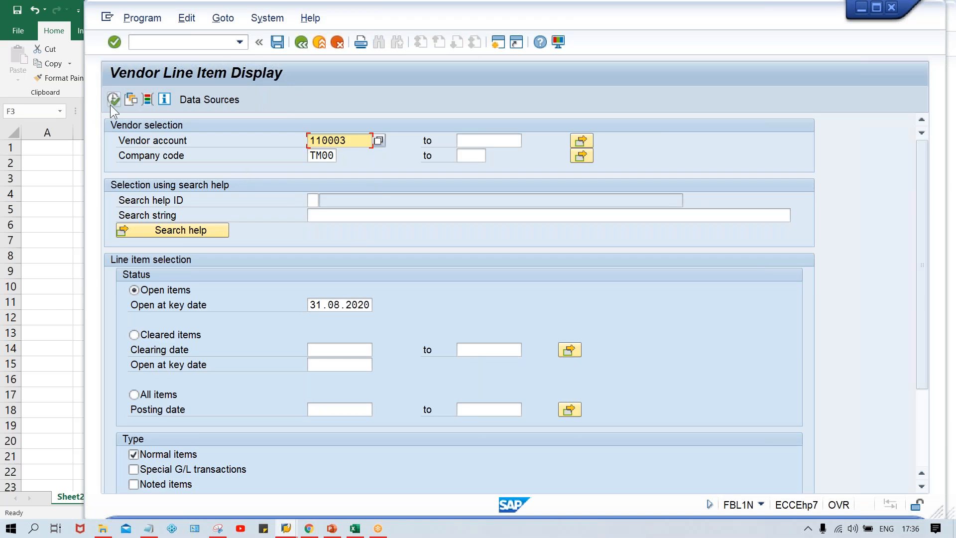
{"action": "left_click", "coordinate": [113, 102]}
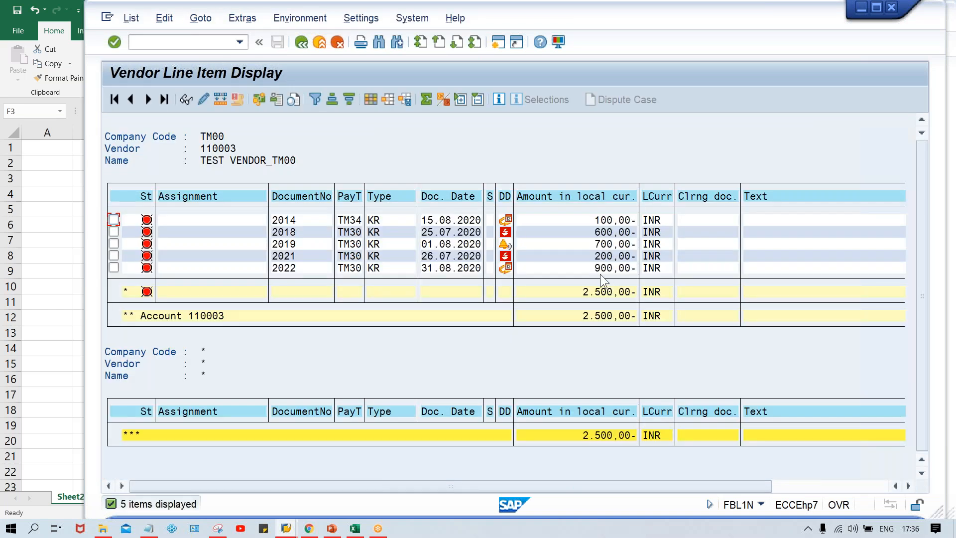
{"action": "left_click", "coordinate": [590, 268]}
{"action": "left_click", "coordinate": [588, 269]}
Switch to the Class workbook in Excel and review the RENT and PROF. SERV. withholding tax types and codes
{"action": "left_click", "coordinate": [356, 533]}
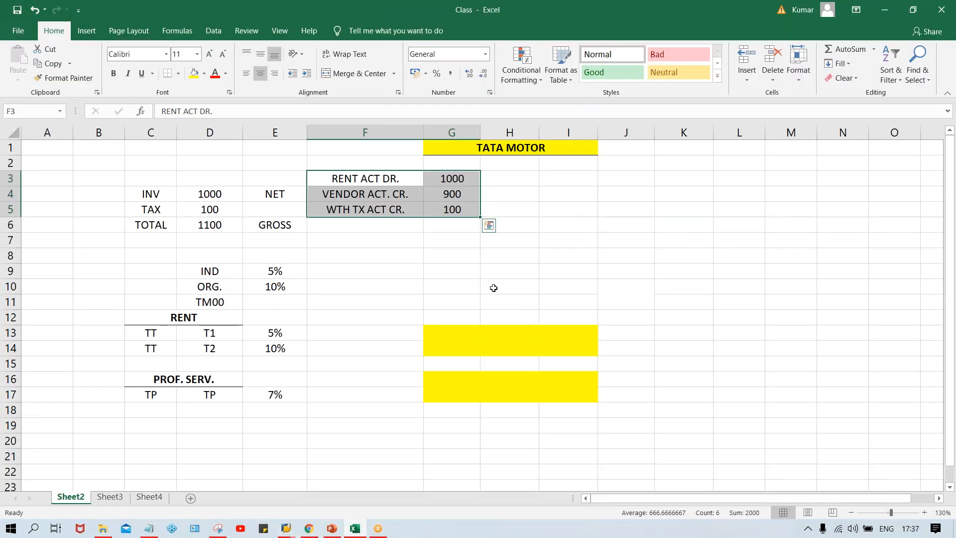
{"action": "left_click", "coordinate": [493, 288]}
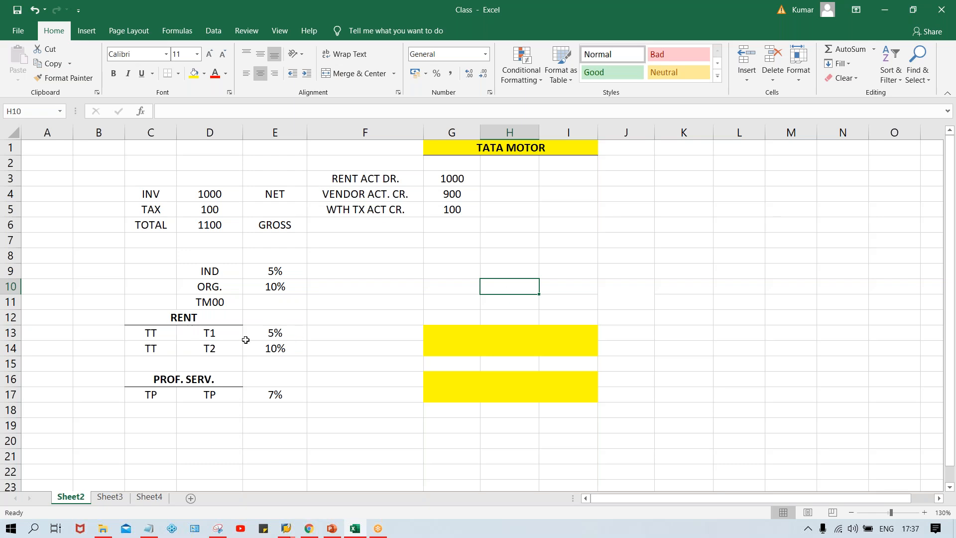
{"action": "left_click", "coordinate": [178, 321]}
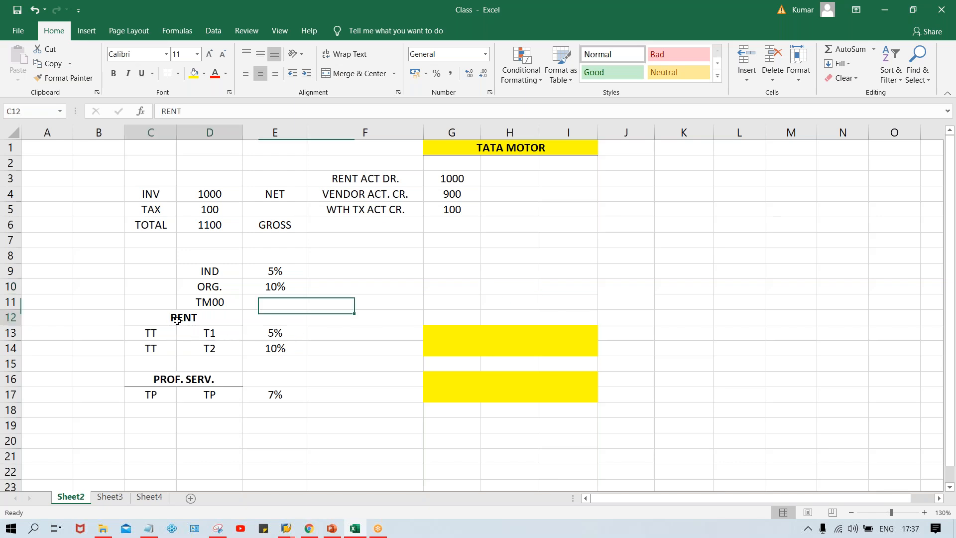
{"action": "left_click", "coordinate": [166, 376]}
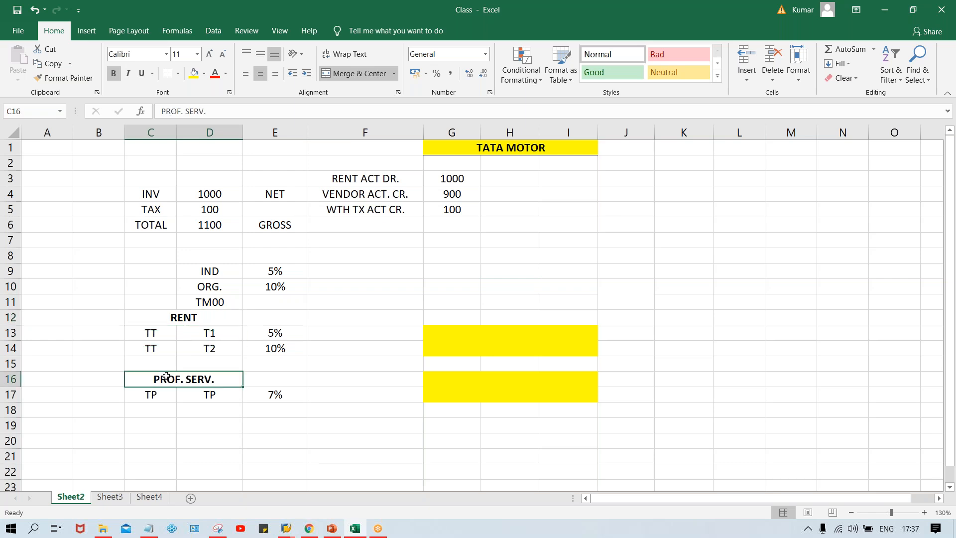
{"action": "left_click", "coordinate": [139, 396]}
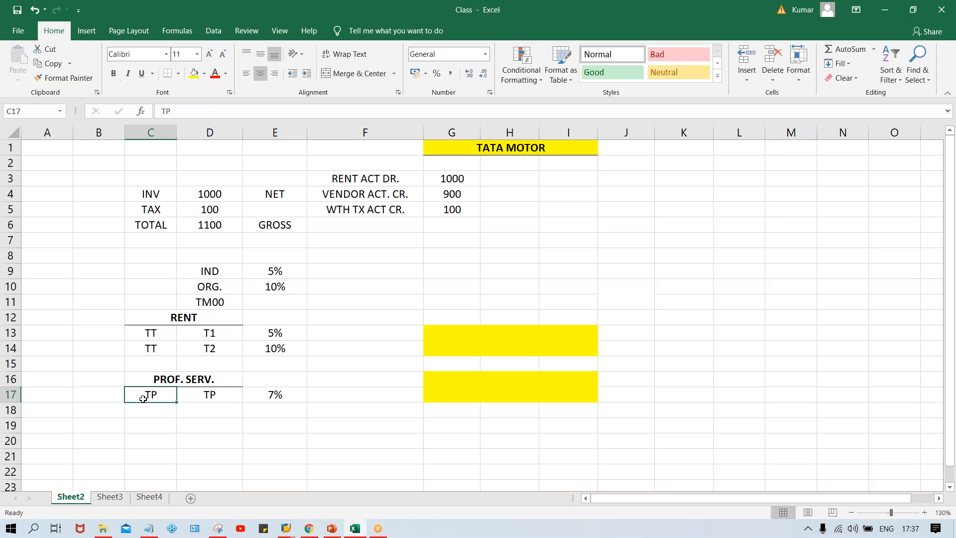
{"action": "left_click", "coordinate": [199, 395]}
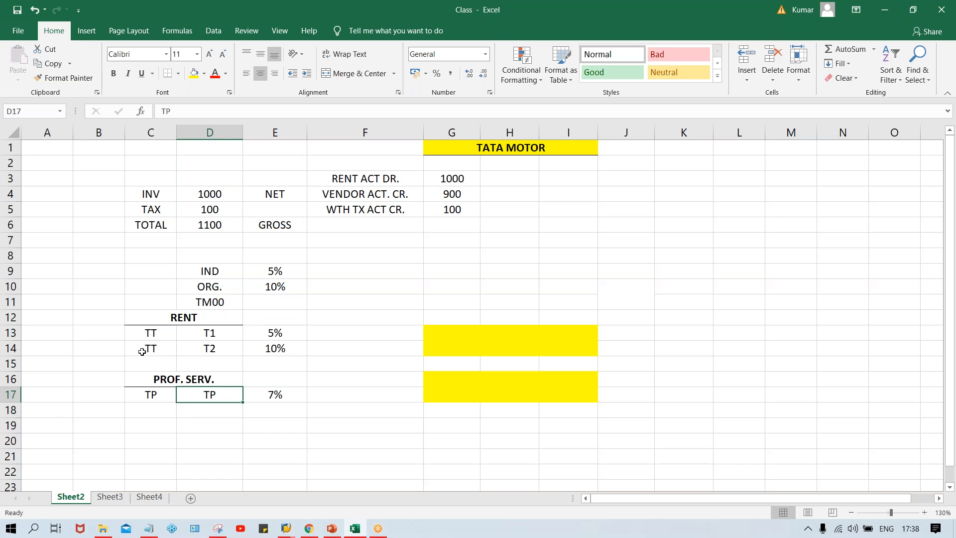
Delete the TT, T2, 10% entries in C14:E14 under RENT
{"action": "left_click_drag", "start_coordinate": [142, 333], "coordinate": [283, 337]}
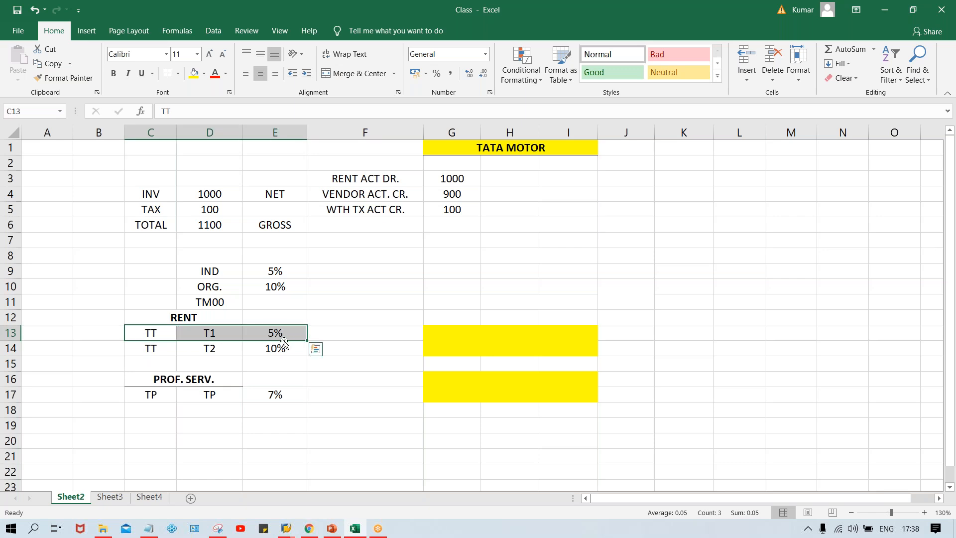
{"action": "left_click_drag", "start_coordinate": [152, 351], "coordinate": [277, 347]}
{"action": "key", "text": "Delete"}
Compare the type, code and rate of the remaining RENT row with those of the PROF. SERV. row
{"action": "left_click_drag", "start_coordinate": [154, 395], "coordinate": [275, 393]}
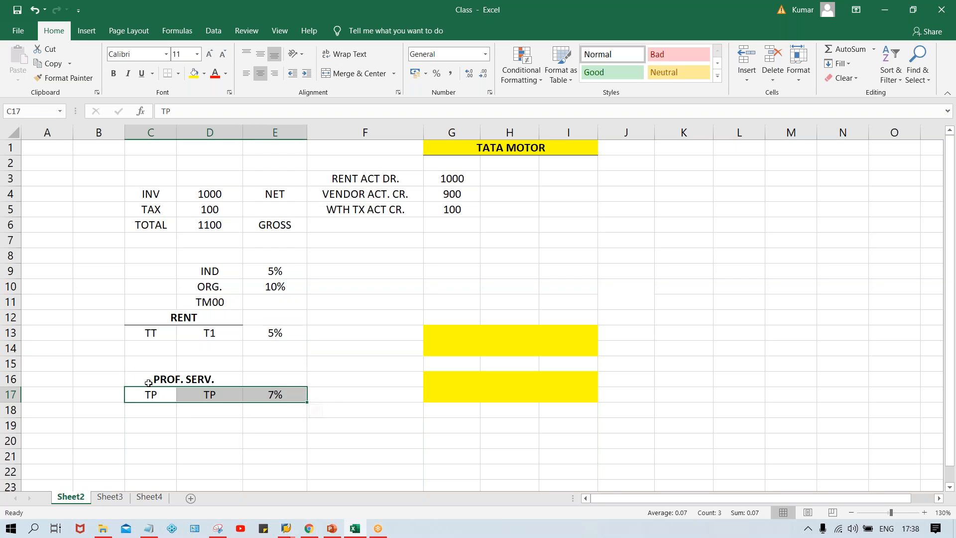
{"action": "left_click", "coordinate": [148, 334]}
{"action": "left_click_drag", "start_coordinate": [148, 334], "coordinate": [262, 332]}
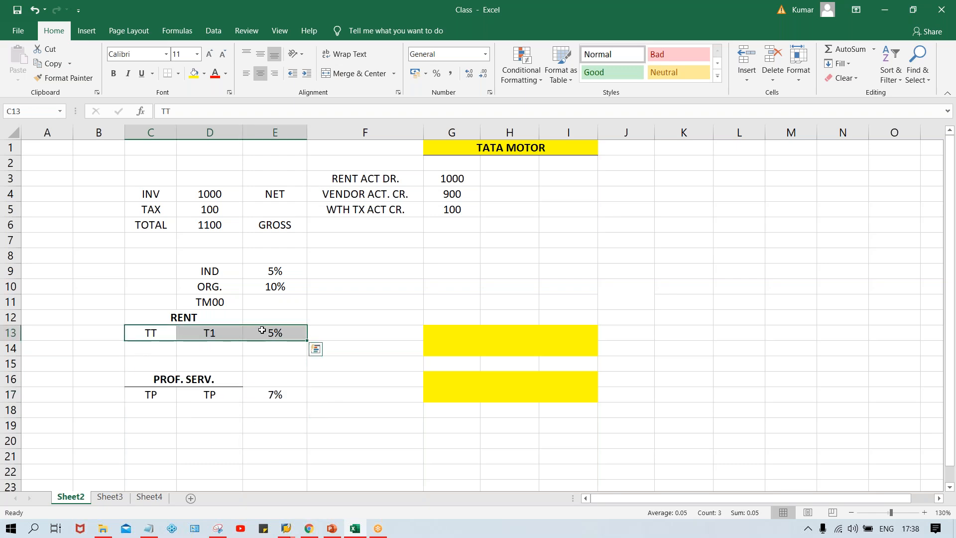
{"action": "left_click", "coordinate": [151, 393]}
{"action": "left_click", "coordinate": [229, 395]}
{"action": "left_click", "coordinate": [260, 395]}
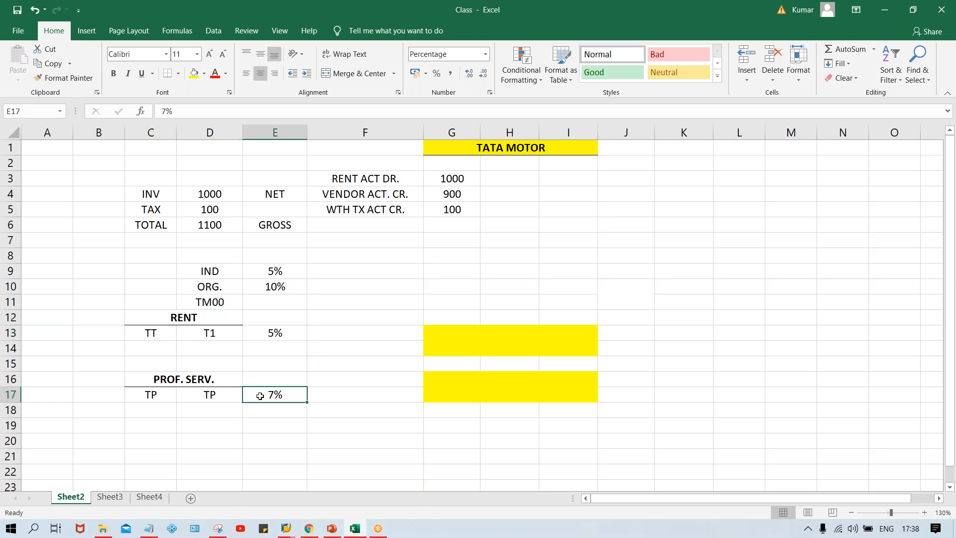